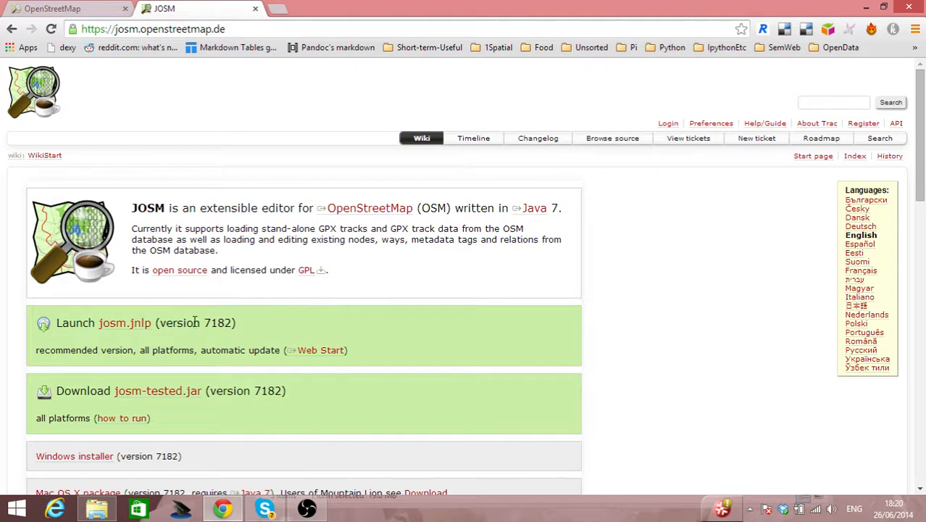
Step: Download the josm.jnlp launcher, keep the file despite the browser warning, and show it in the Downloads folder
left_click(125, 328)
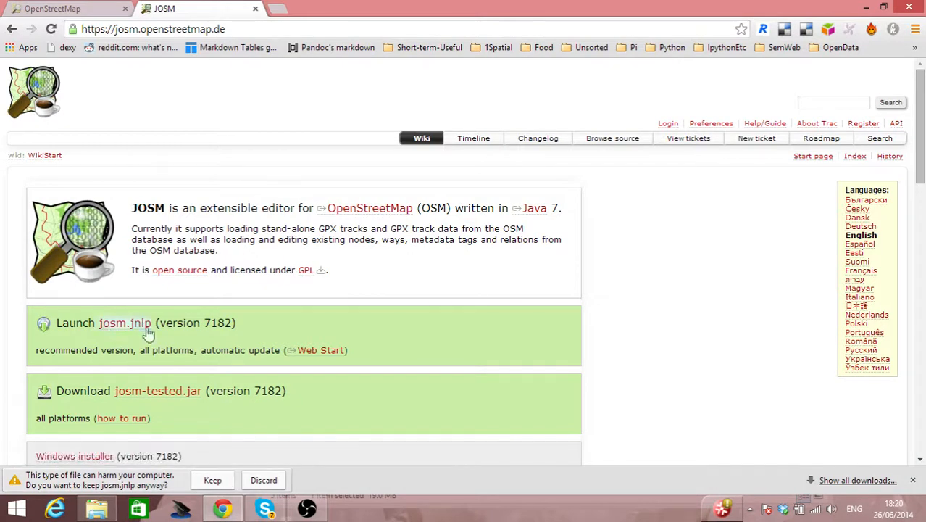
left_click(213, 481)
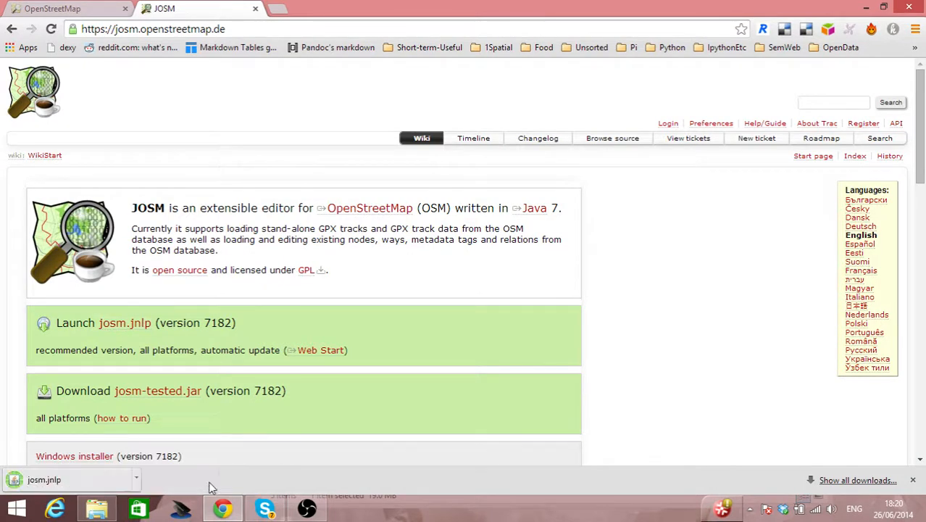
left_click(136, 481)
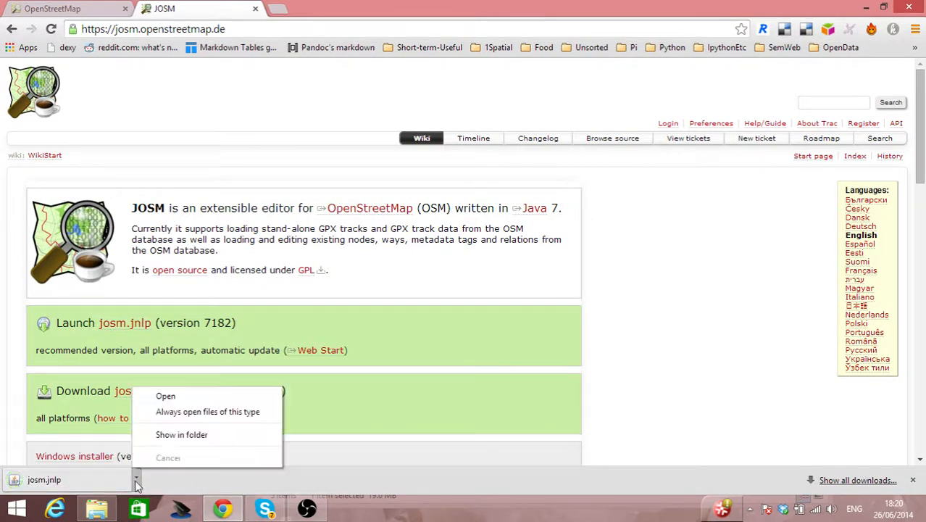
left_click(183, 435)
left_click(568, 94)
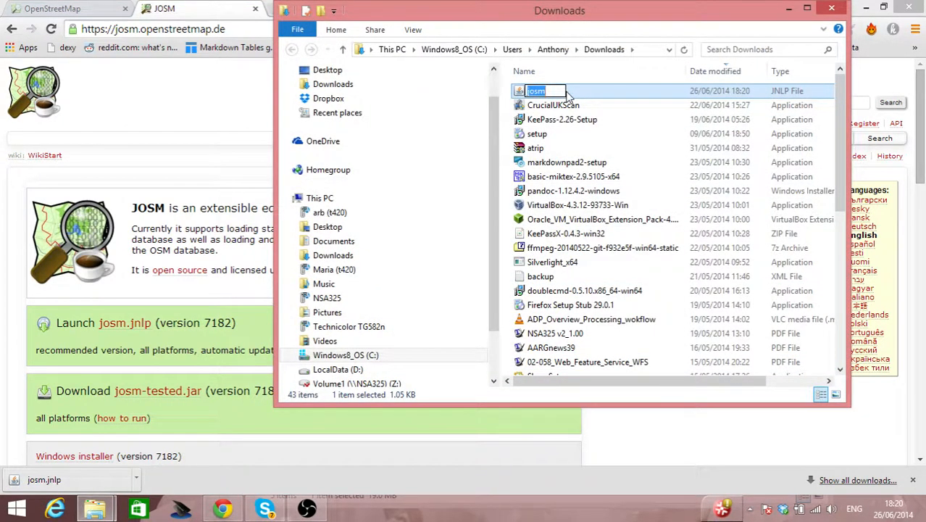
Step: Browse the Desktop folder, and minimise the folder, browser and recording software windows to expose the desktop
left_click(360, 71)
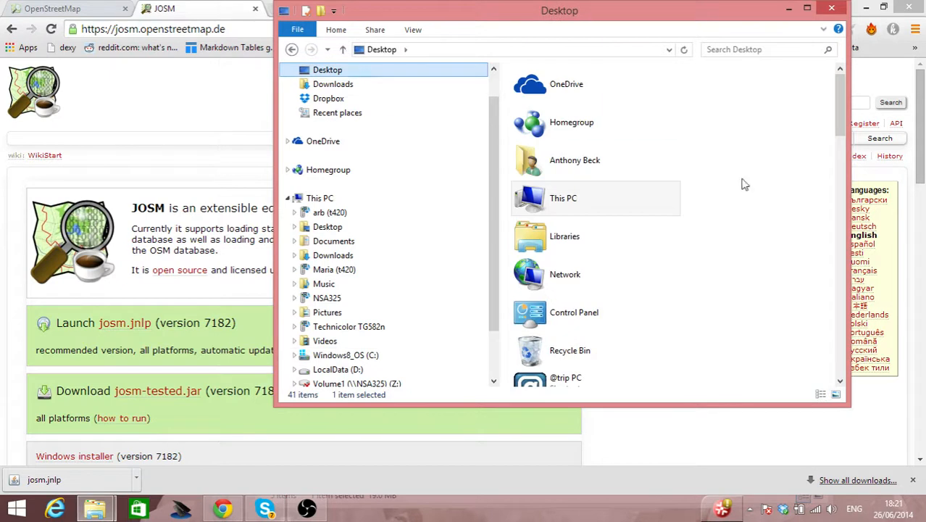
left_click_drag(843, 109, 829, 194)
left_click(789, 9)
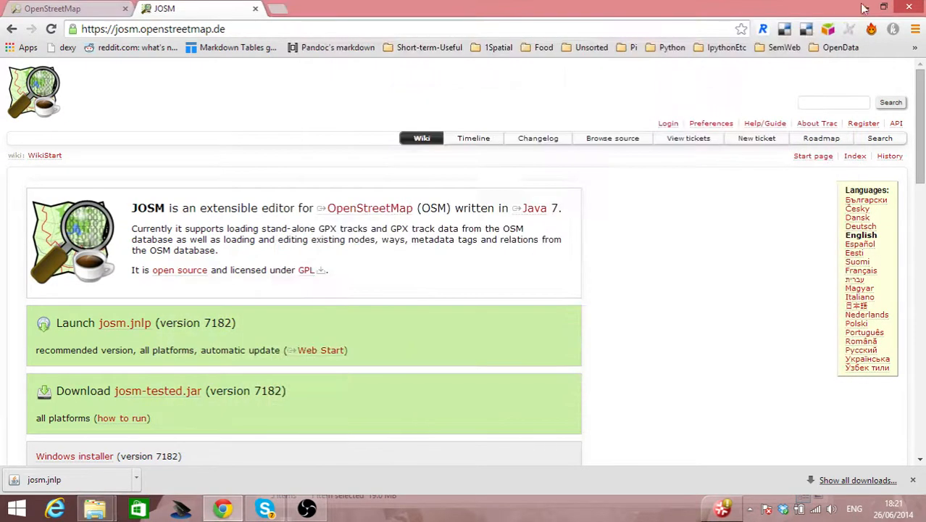
left_click(869, 7)
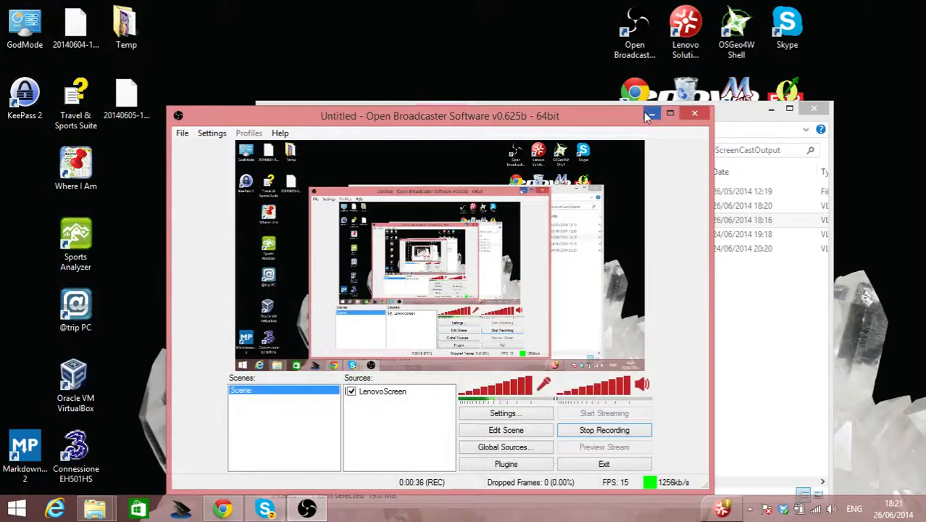
left_click(652, 114)
Step: Move the ScreenCastOutput folder window aside and arrange it in front of the restored Desktop folder window
left_click_drag(666, 119, 691, 156)
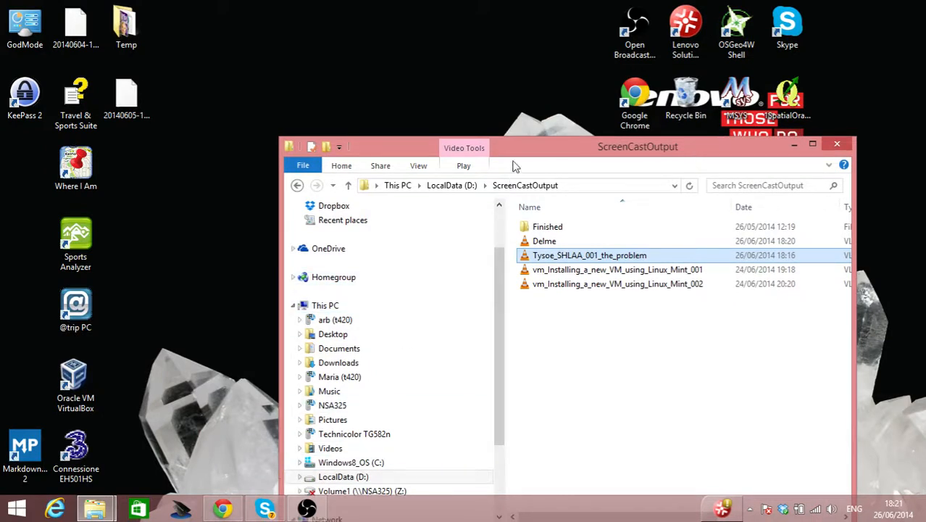
left_click_drag(525, 142, 308, 7)
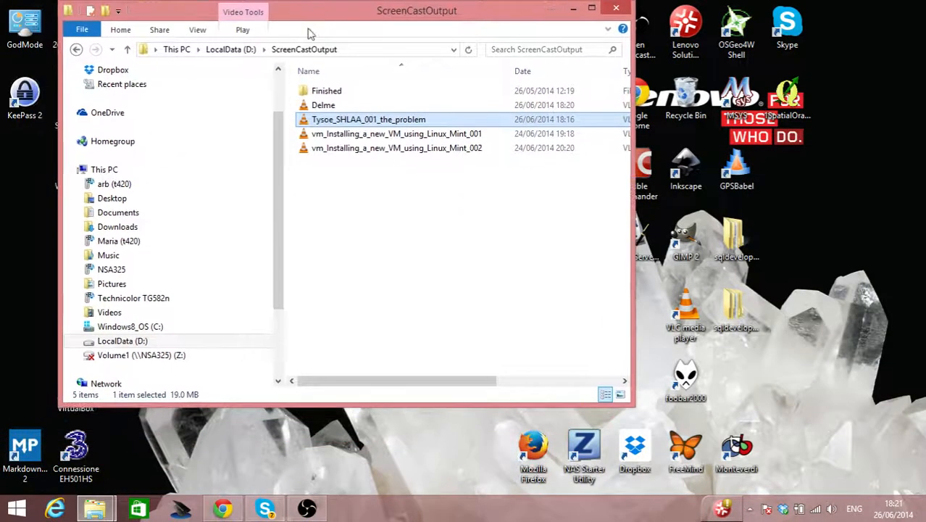
left_click(94, 509)
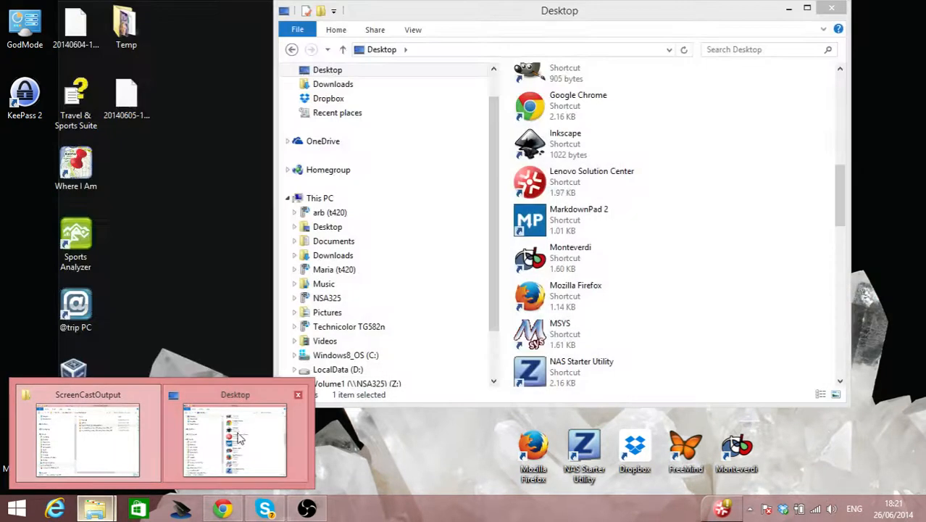
left_click(240, 439)
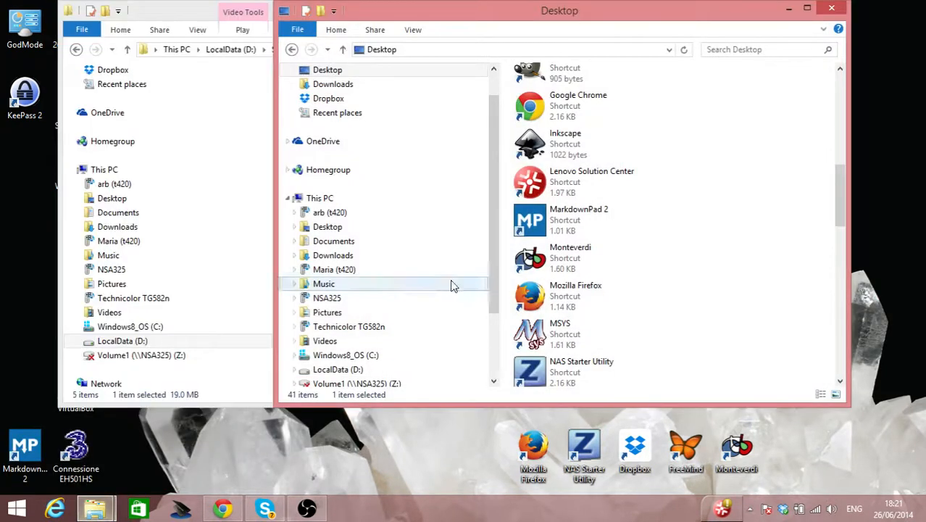
left_click(200, 138)
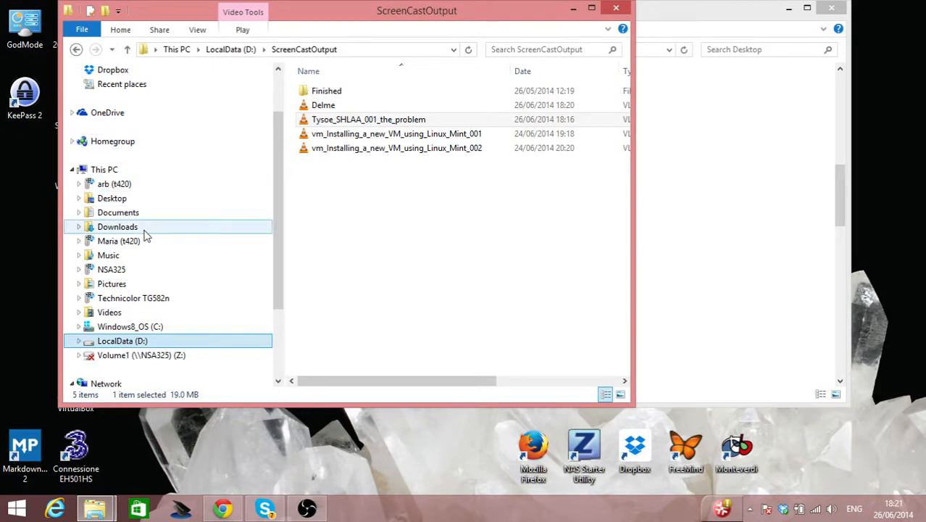
Step: Move the josm file from the Downloads folder onto the desktop and minimise the open folder windows
left_click(115, 227)
left_click(353, 96)
left_click_drag(353, 96, 334, 449)
left_click_drag(248, 14, 506, 309)
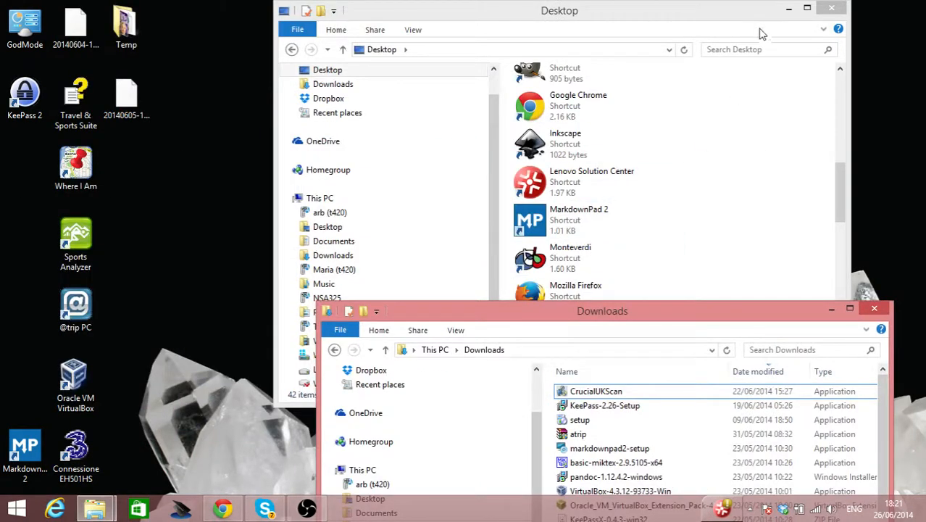
left_click(788, 9)
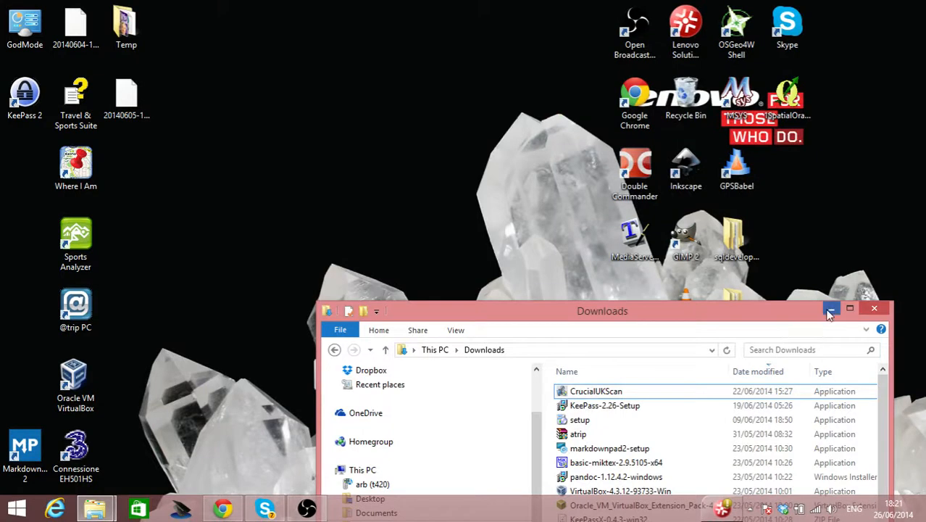
left_click(831, 309)
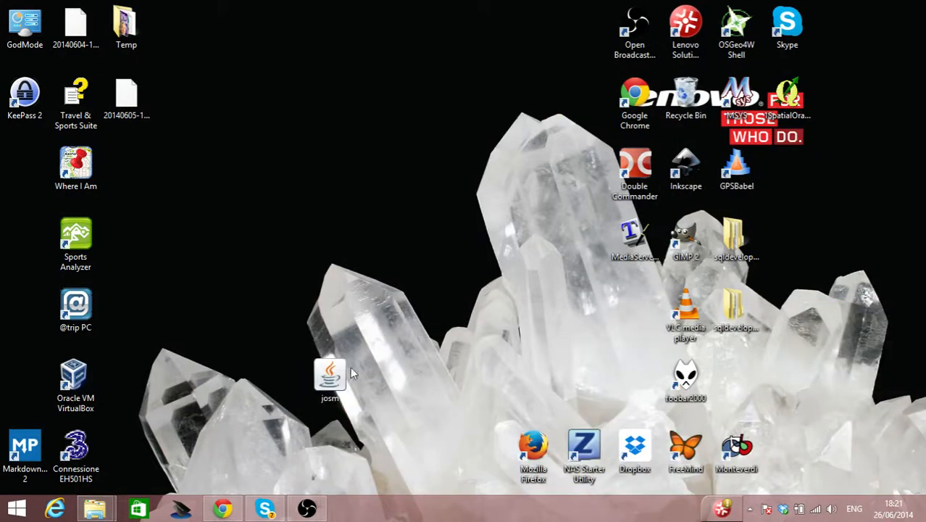
Step: Launch josm from the desktop and allow it to run, without being asked again for this publisher and location
double_click(331, 376)
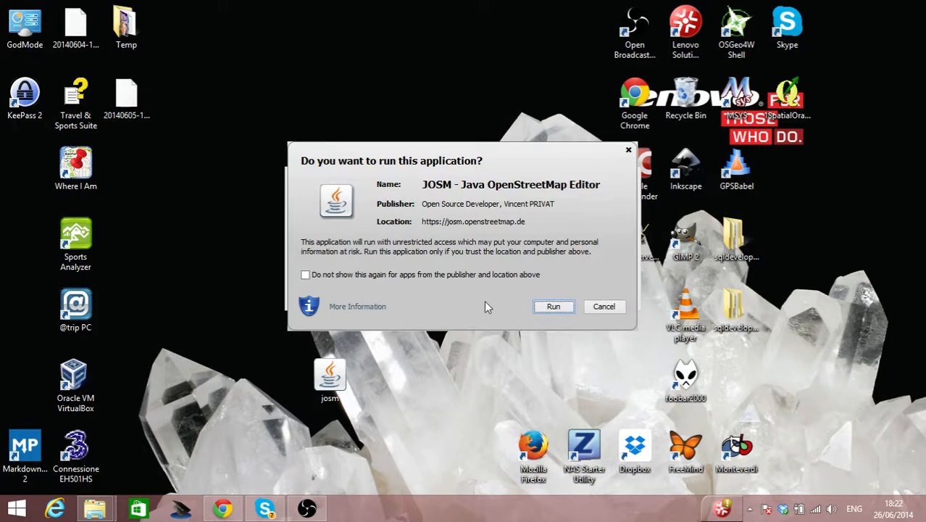
left_click(439, 278)
left_click(554, 307)
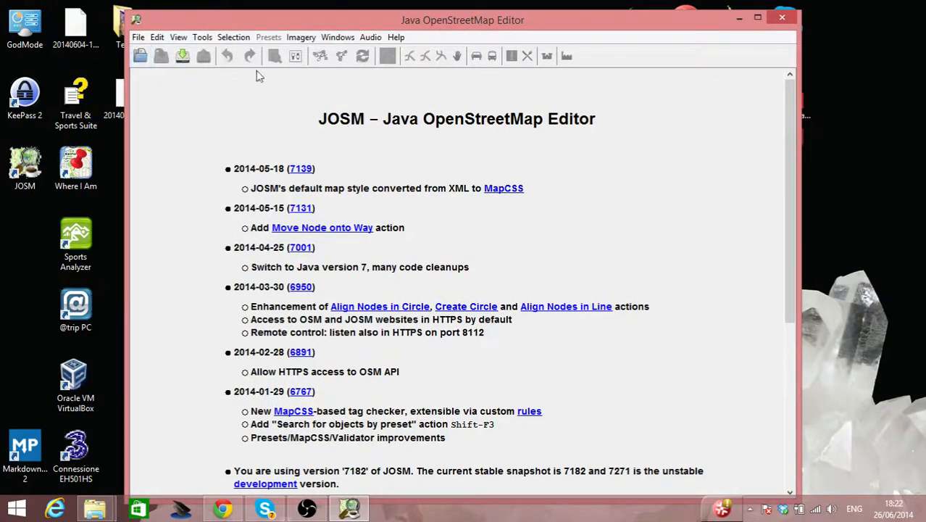
Step: Open the plug-in settings in the JOSM preferences and download the list of available plug-ins
left_click(234, 38)
mouse_move(297, 38)
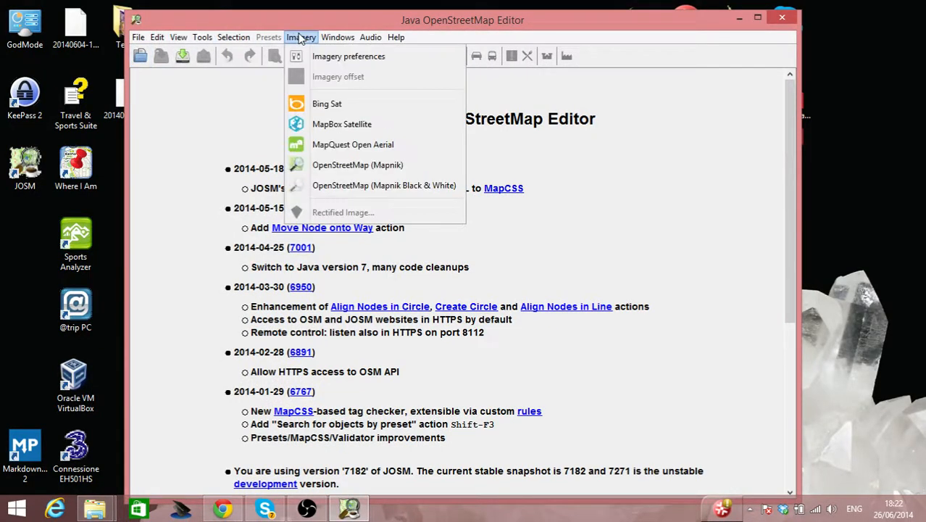
mouse_move(177, 38)
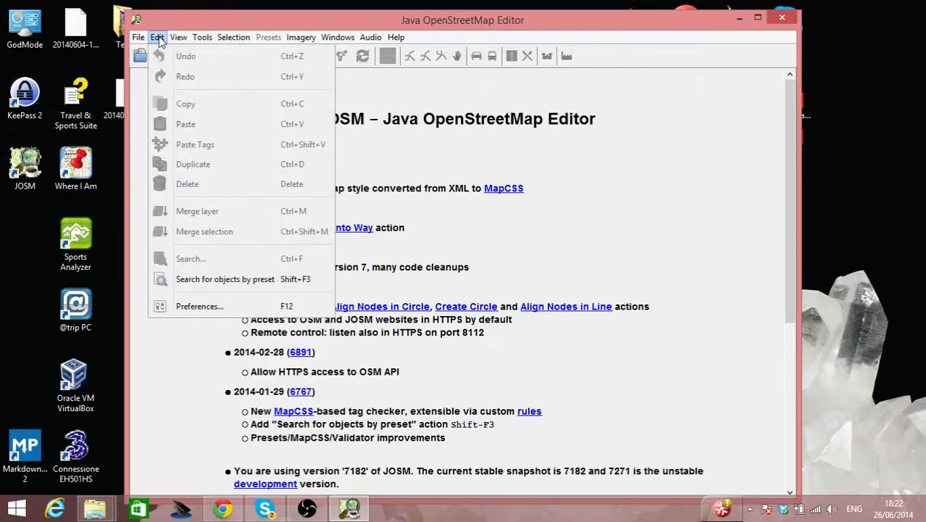
left_click(218, 306)
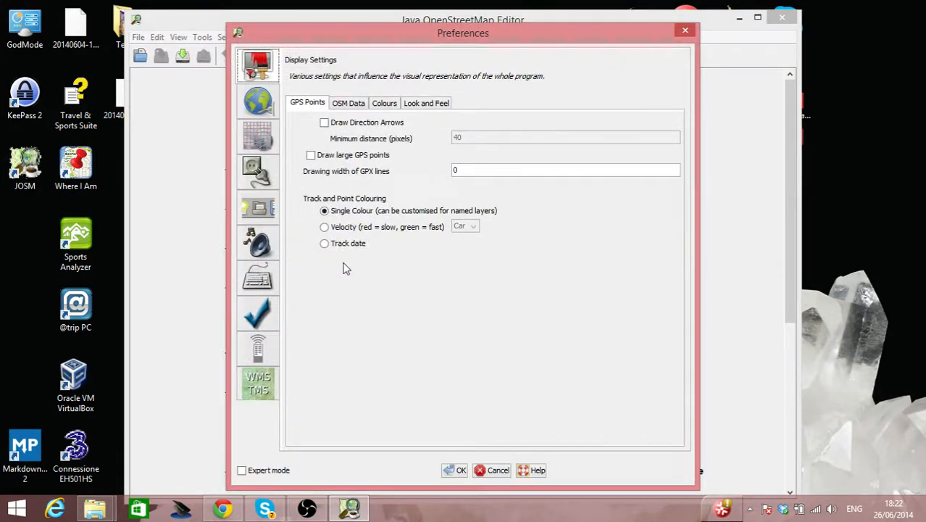
left_click(259, 178)
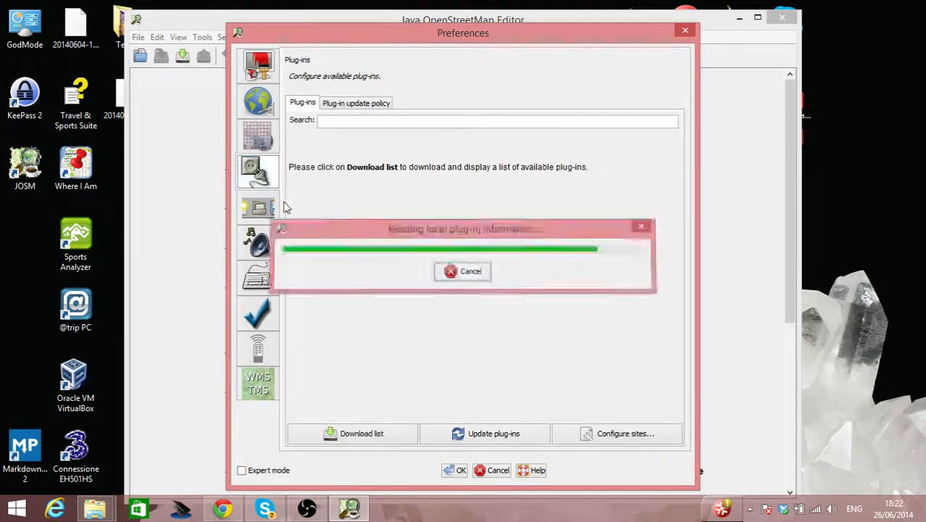
left_click(362, 435)
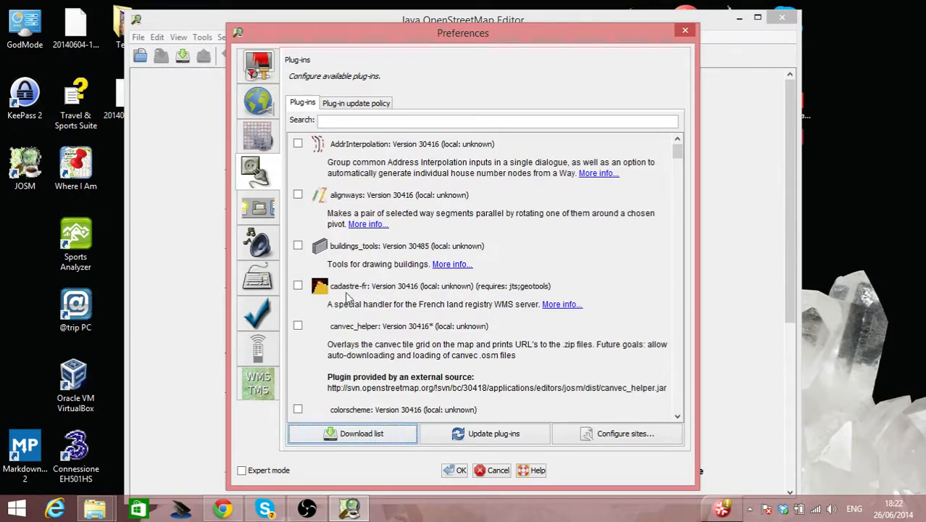
Step: Select the continuosDownload plug-in for installation
scroll(362, 322, "down", 4)
scroll(374, 345, "down", 6)
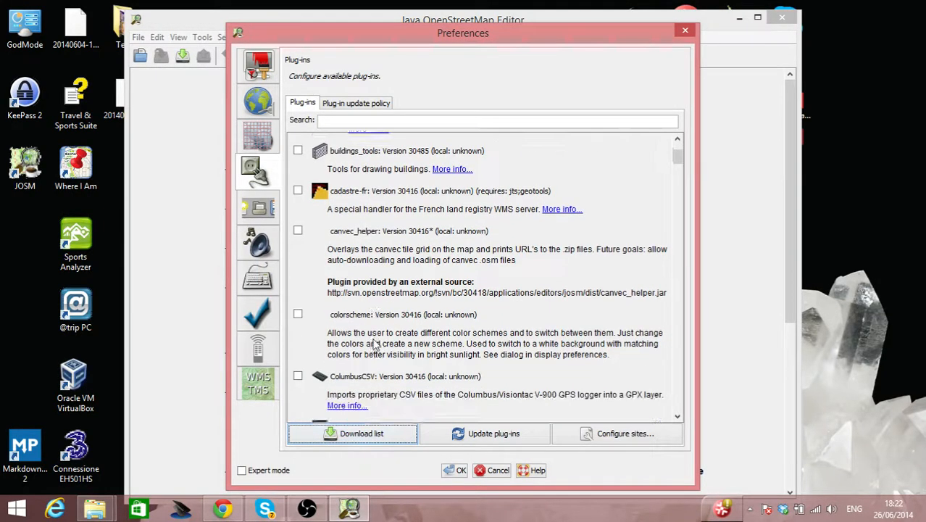
scroll(374, 345, "down", 5)
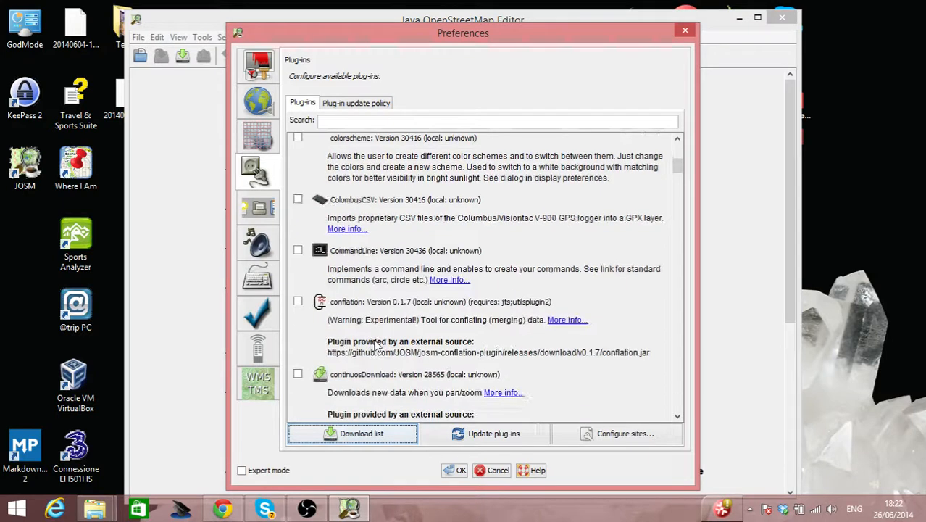
scroll(377, 345, "down", 3)
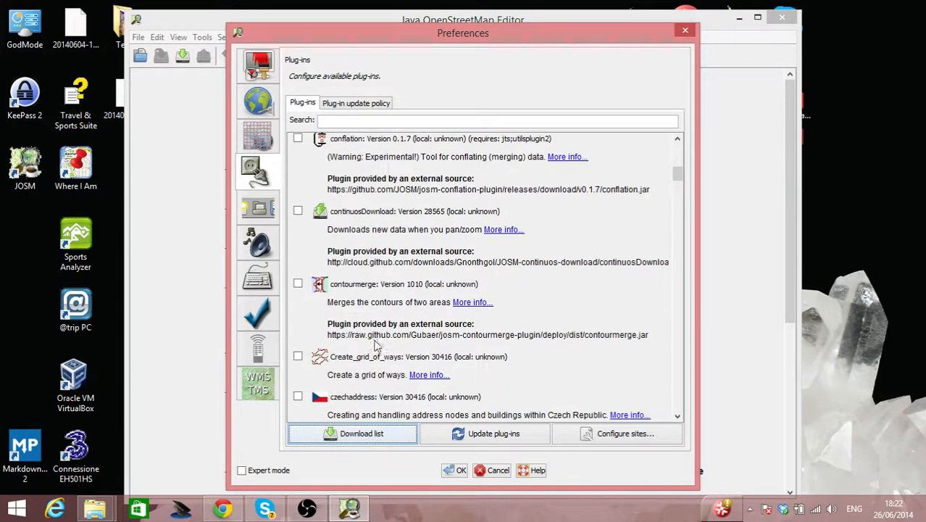
left_click(297, 211)
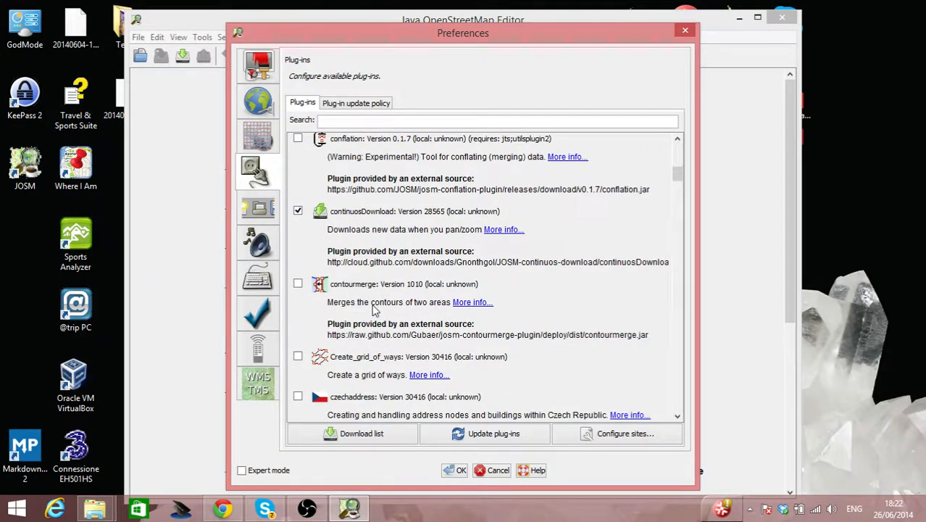
Step: Select the editgpx plug-in for anonymising and trimming GPX tracks
scroll(375, 312, "down", 4)
scroll(375, 312, "down", 4)
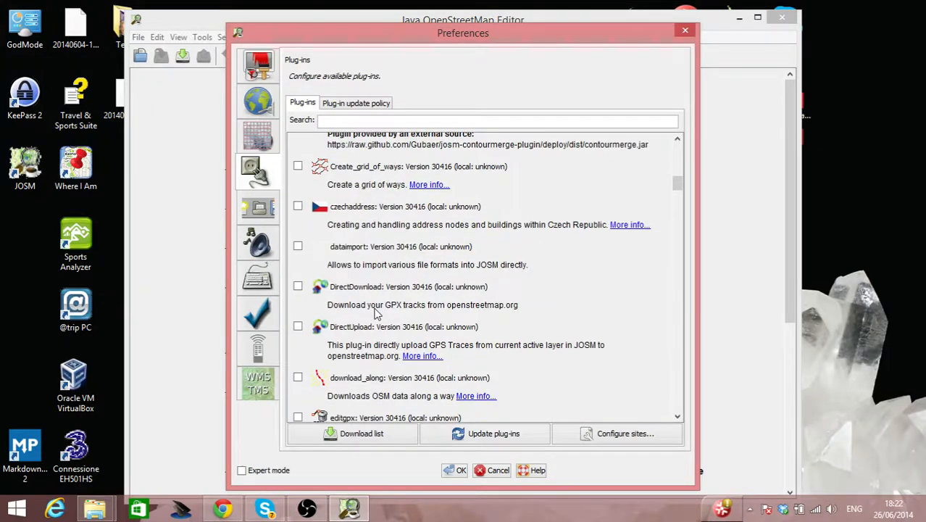
scroll(376, 312, "down", 3)
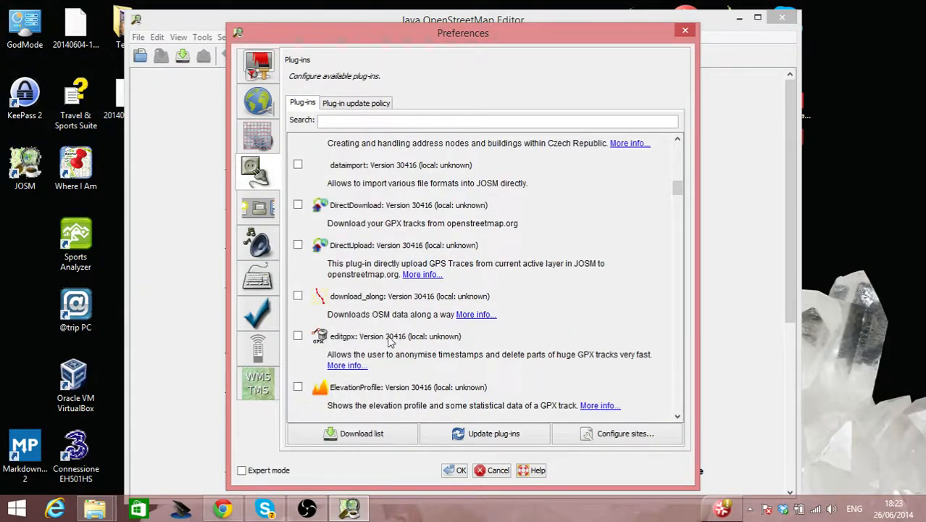
scroll(390, 342, "down", 4)
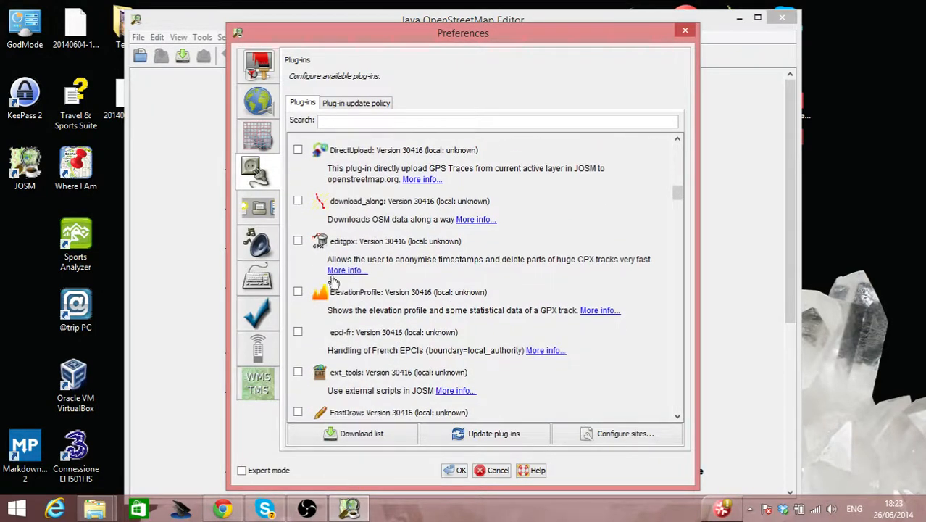
left_click(298, 240)
Step: Select the geotools plug-in that provides the GeoTools library
scroll(410, 326, "down", 2)
scroll(409, 327, "down", 1)
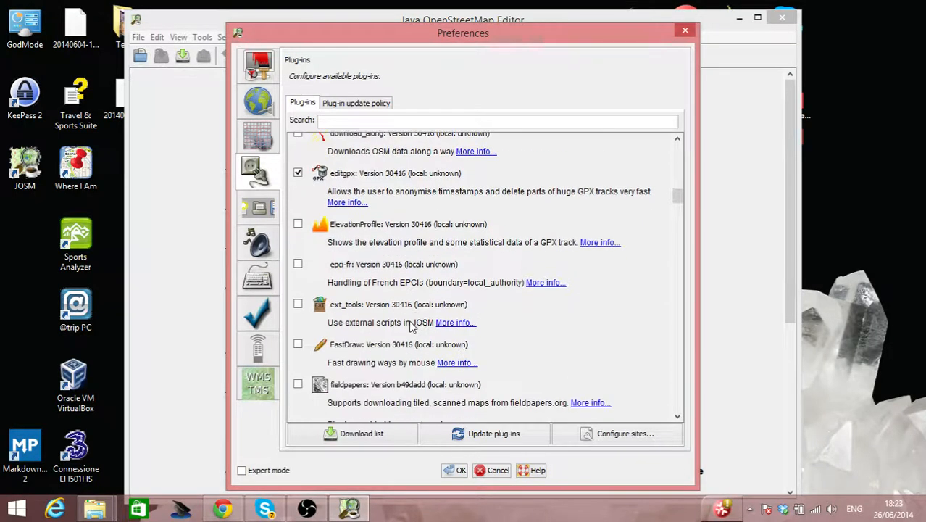
scroll(409, 326, "down", 3)
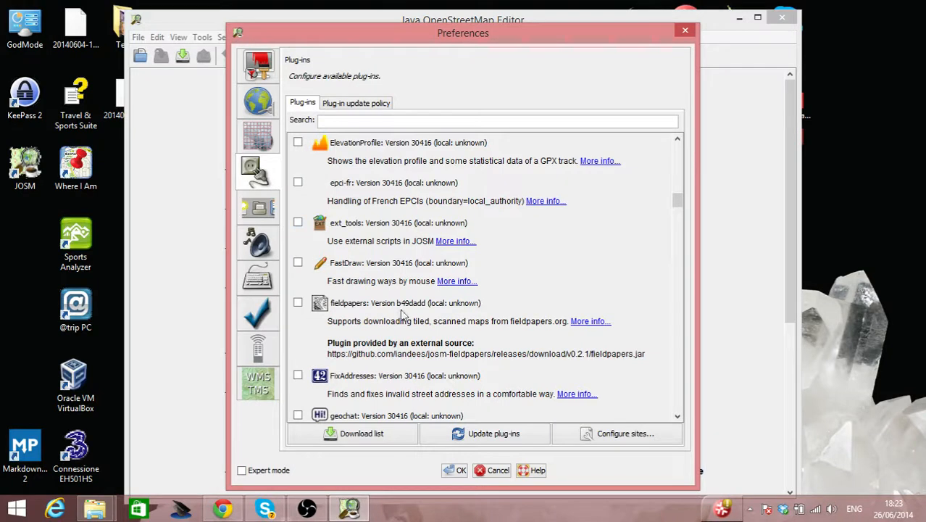
scroll(407, 328, "down", 3)
scroll(409, 334, "down", 3)
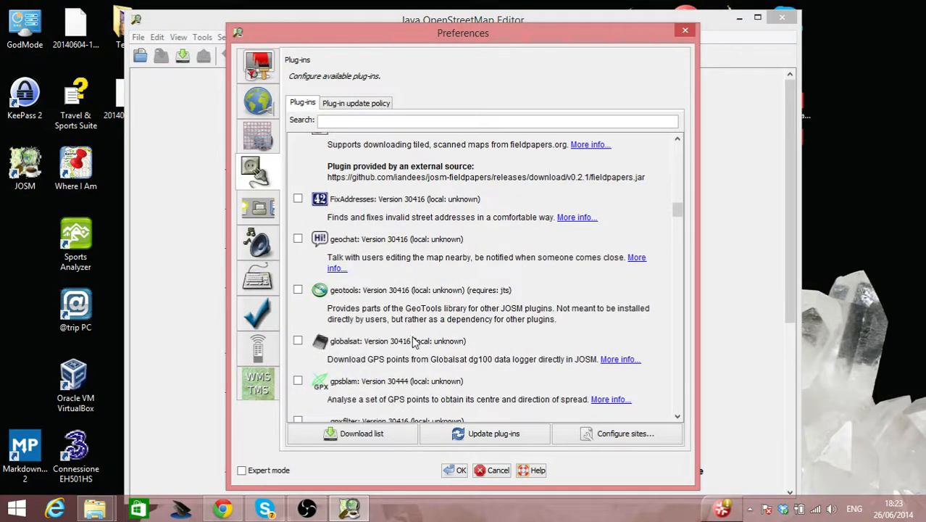
left_click(298, 290)
Step: Select the opendata plug-in that converts data from Open Data portals to an OSM layer
scroll(389, 299, "down", 3)
scroll(389, 301, "down", 6)
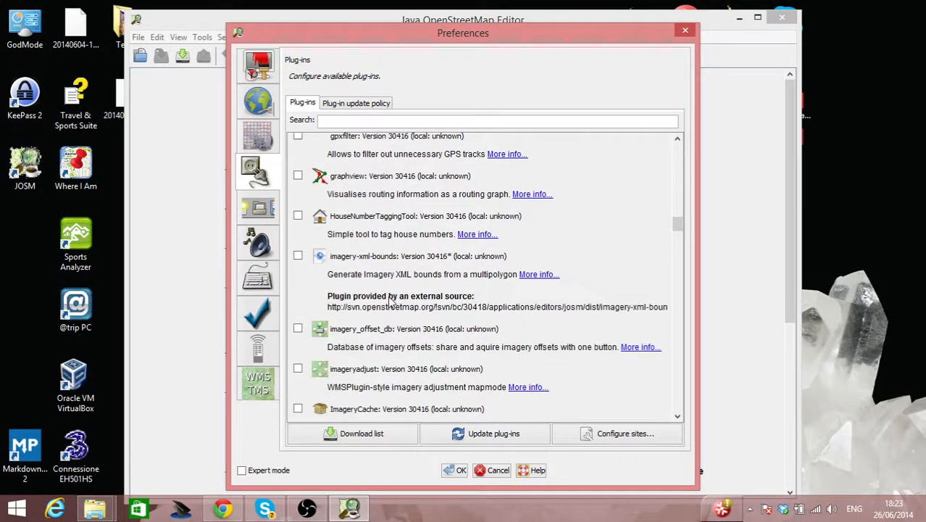
scroll(403, 360, "down", 3)
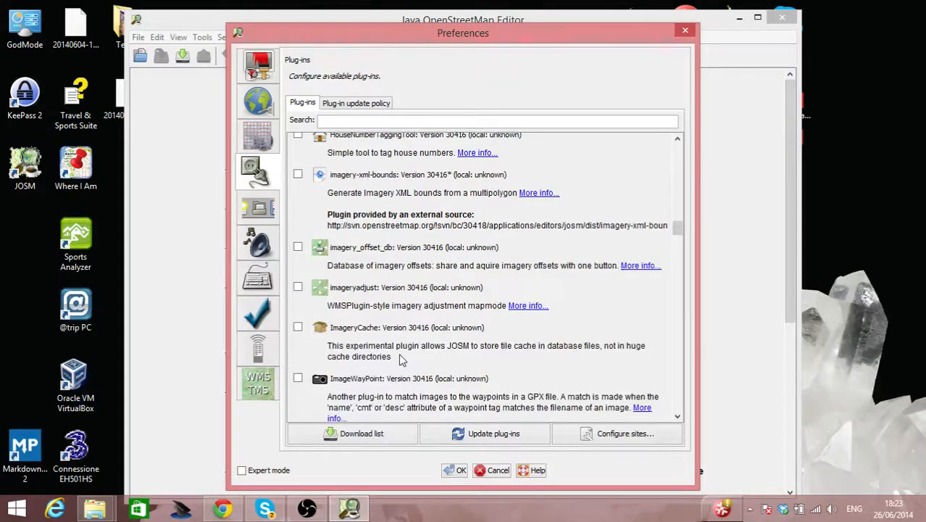
scroll(402, 361, "down", 6)
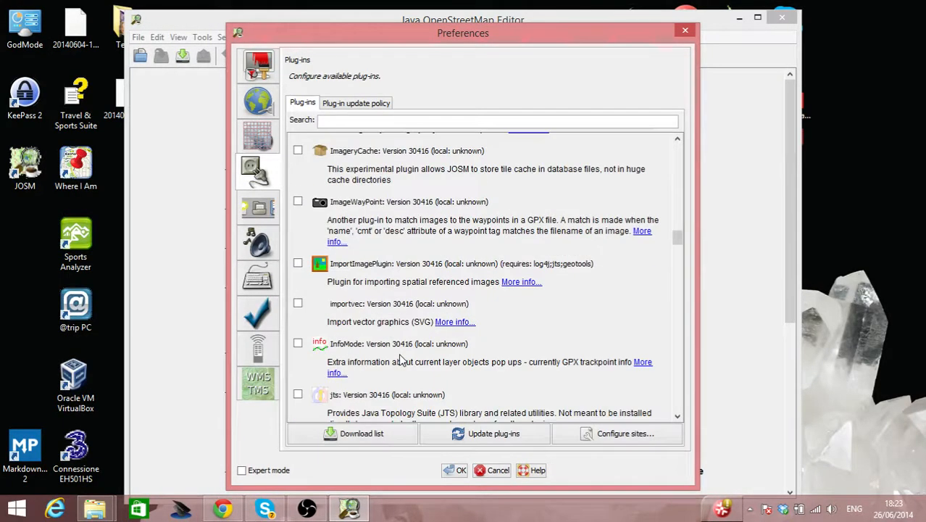
scroll(402, 360, "down", 3)
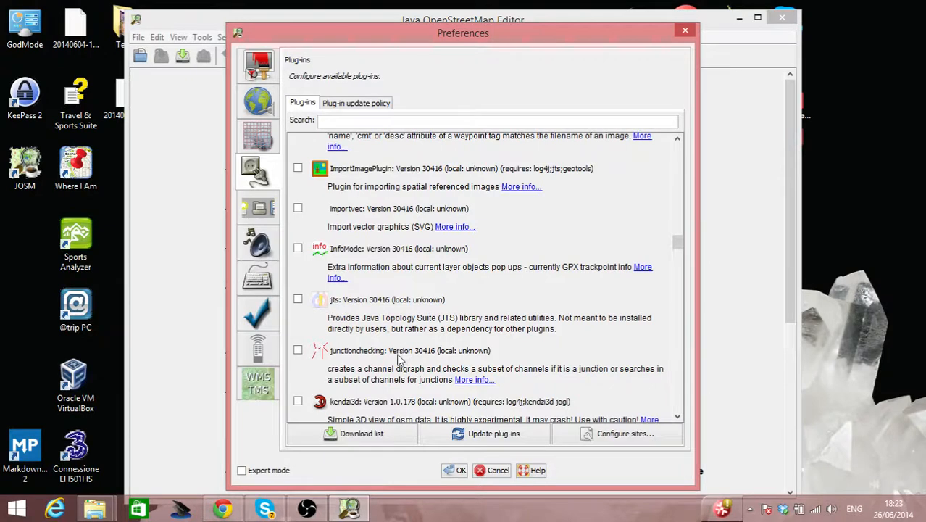
scroll(382, 339, "down", 3)
scroll(382, 339, "down", 3)
scroll(382, 340, "down", 3)
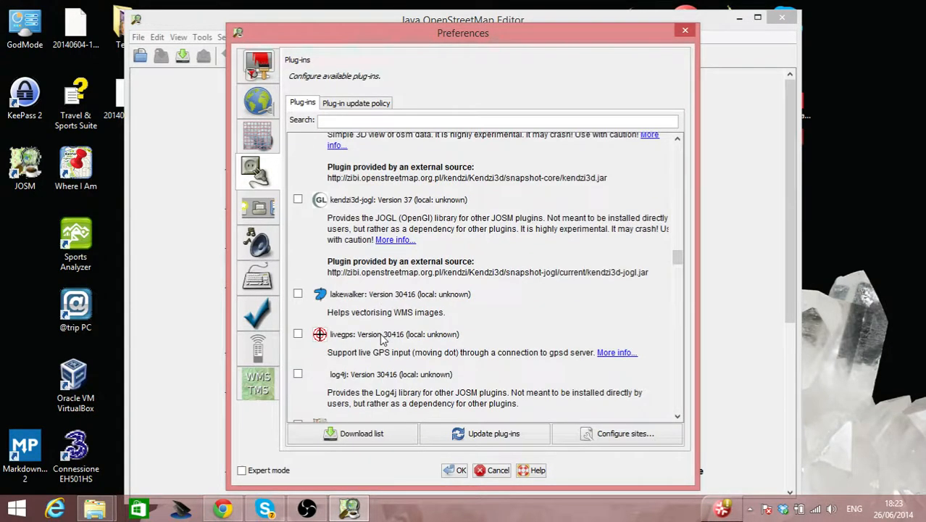
scroll(382, 339, "down", 3)
scroll(382, 339, "down", 6)
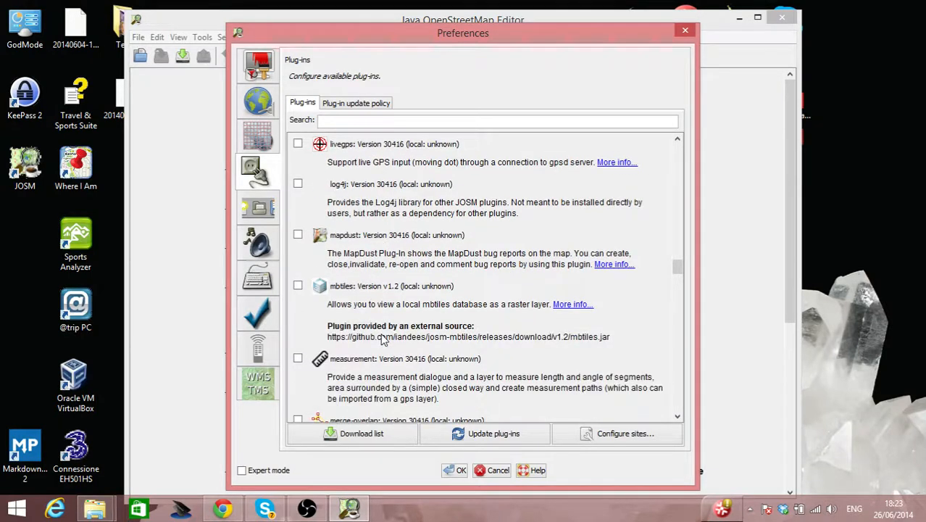
scroll(382, 339, "down", 3)
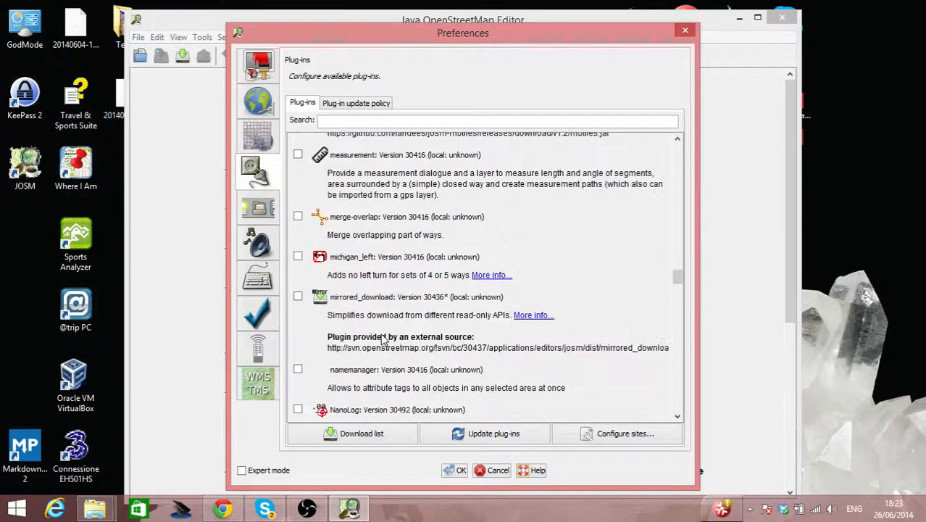
scroll(382, 339, "down", 3)
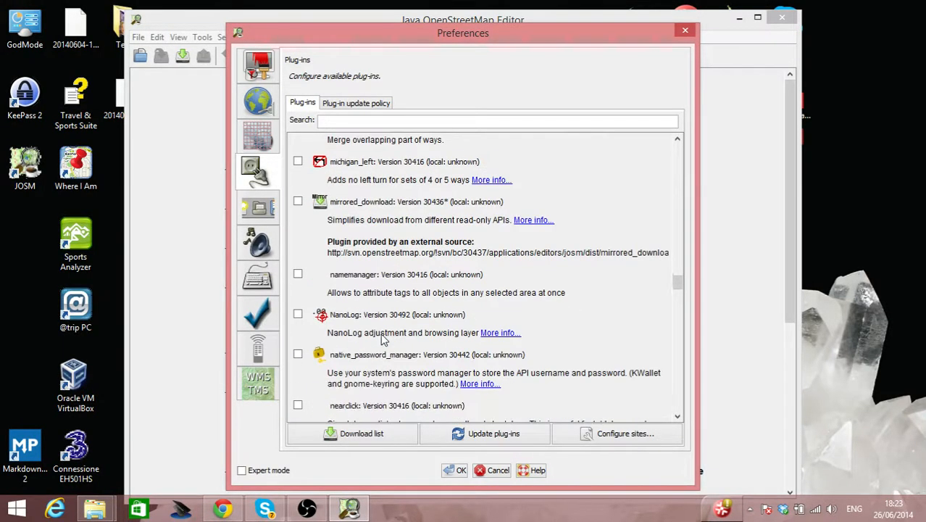
scroll(382, 339, "down", 3)
scroll(382, 339, "down", 3)
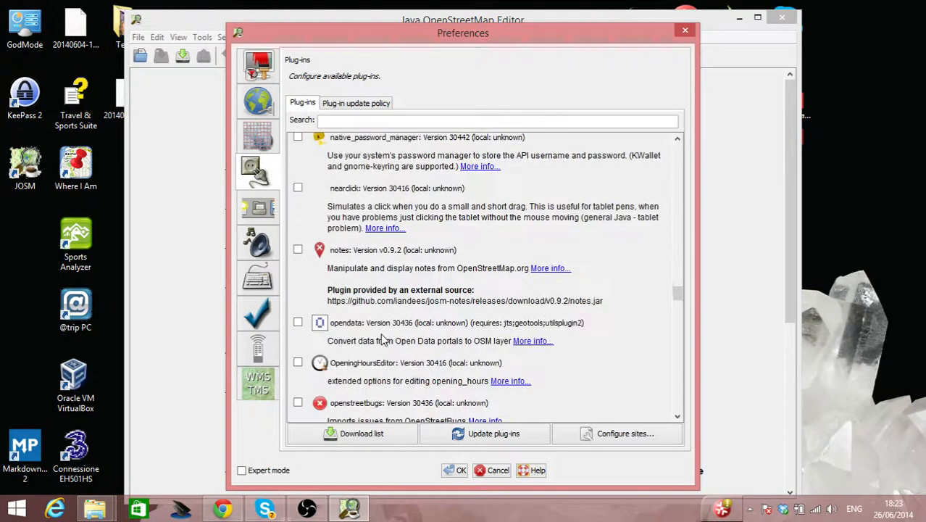
left_click(298, 322)
Step: Select the reltoolbox plug-in for creating and editing relations and multipolygons
scroll(414, 332, "down", 3)
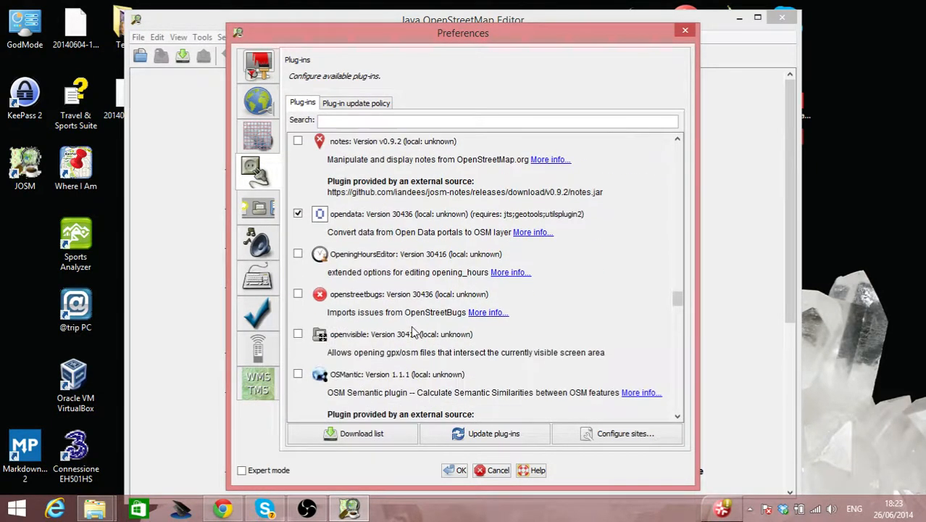
scroll(413, 332, "down", 3)
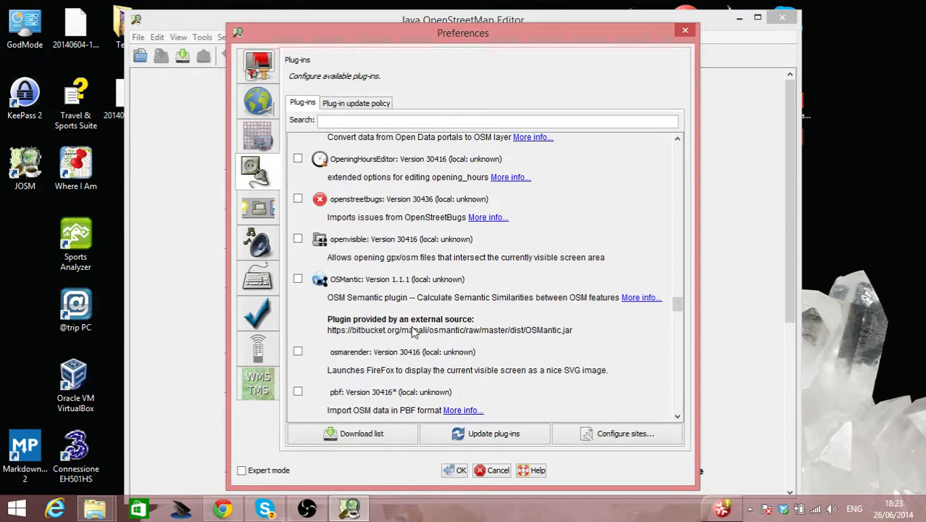
scroll(414, 331, "down", 3)
scroll(413, 332, "down", 6)
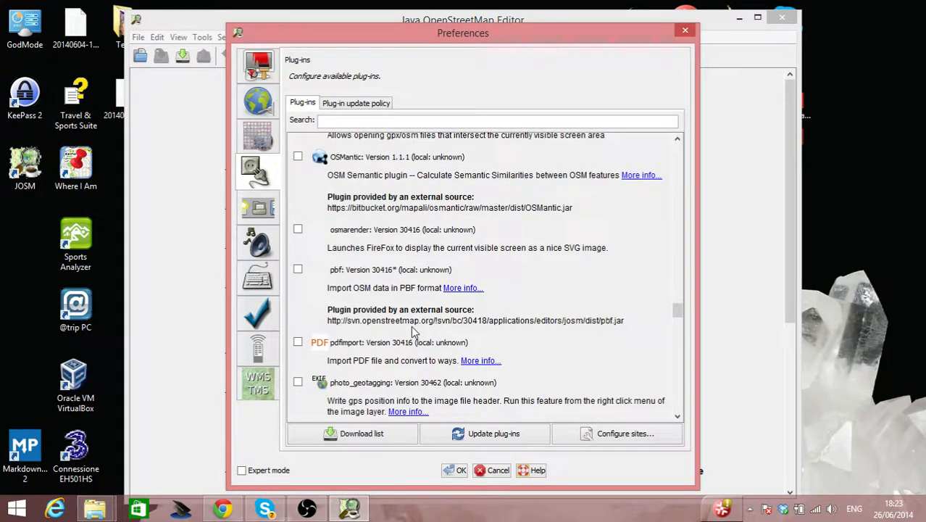
scroll(414, 331, "down", 3)
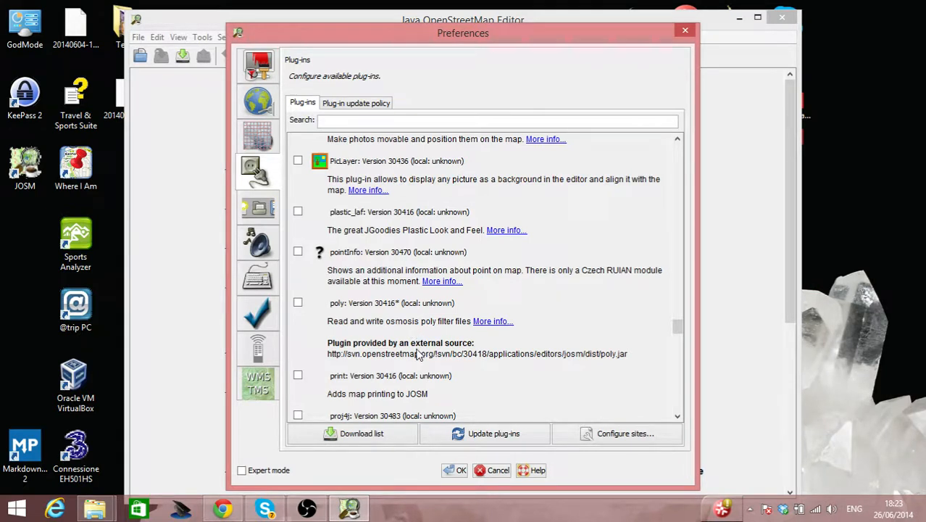
scroll(417, 353, "down", 3)
scroll(416, 353, "down", 1)
scroll(369, 353, "down", 2)
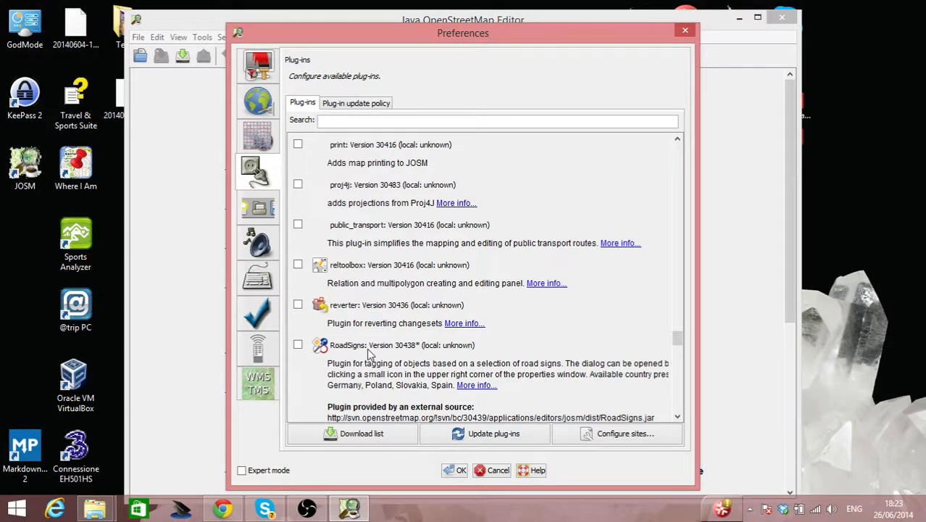
left_click(298, 265)
Step: Select the utilsplugin2 plug-in that adds several editing utilities
scroll(411, 317, "down", 2)
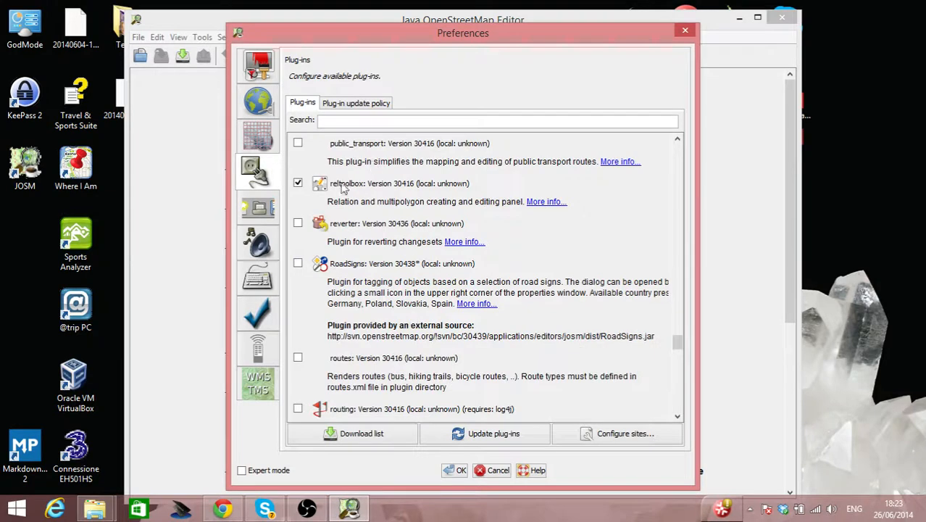
scroll(391, 305, "down", 4)
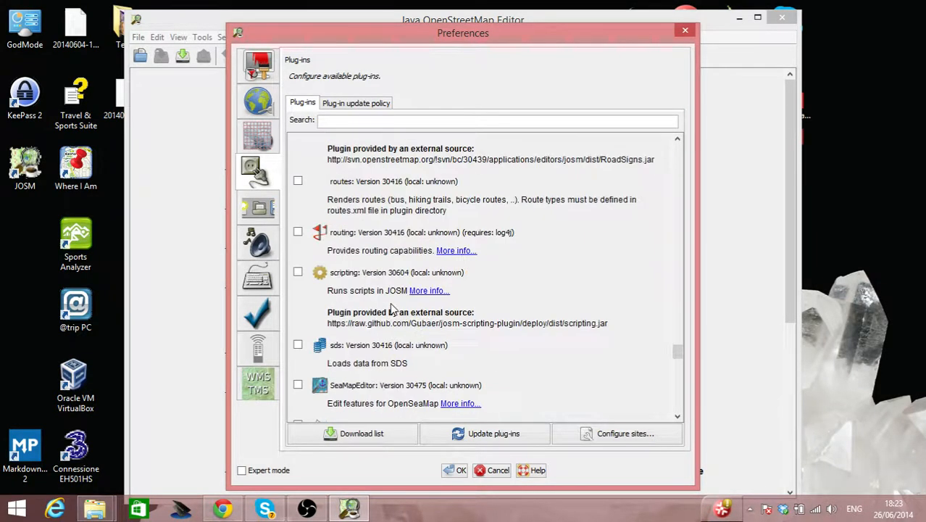
scroll(392, 308, "down", 2)
scroll(392, 308, "down", 5)
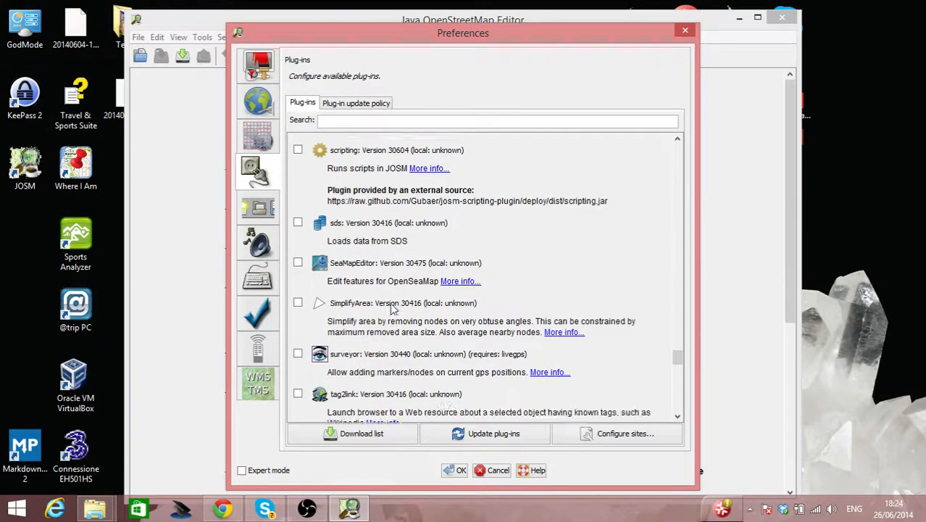
scroll(391, 308, "down", 4)
scroll(391, 308, "down", 6)
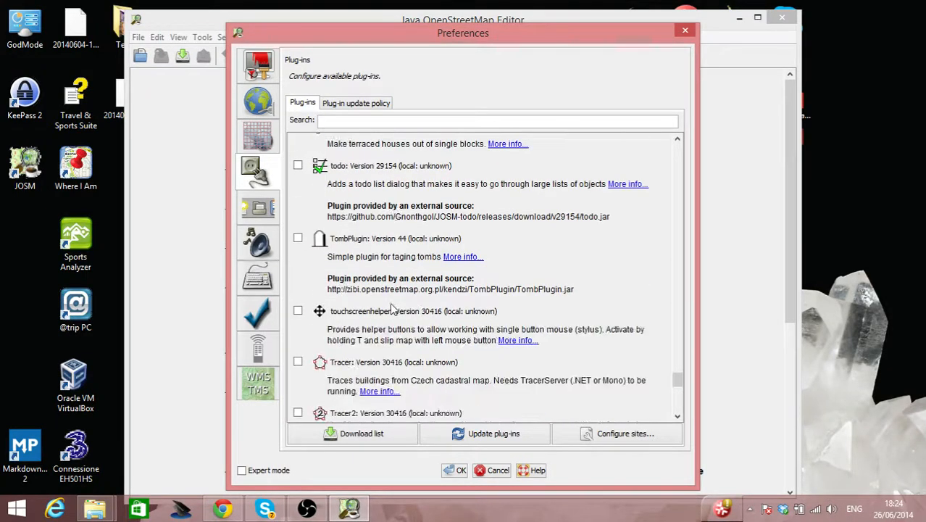
scroll(392, 308, "down", 4)
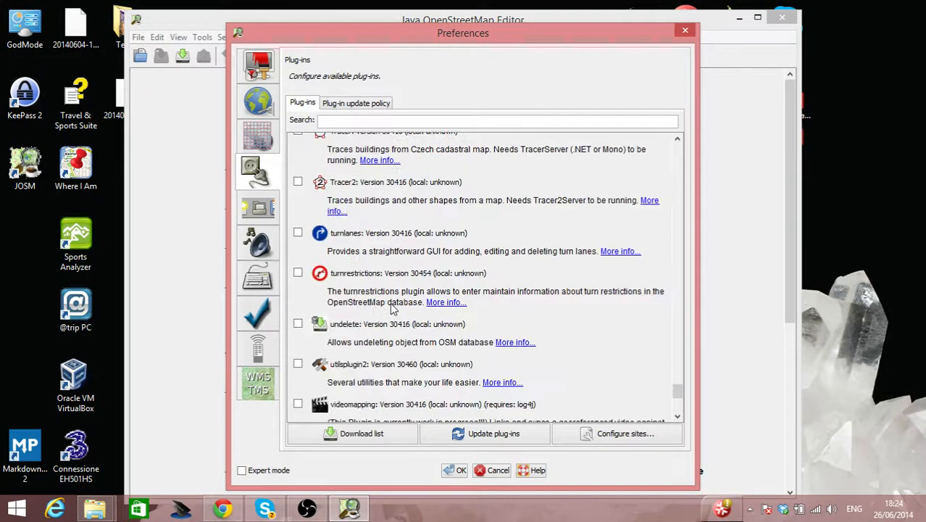
scroll(392, 308, "down", 3)
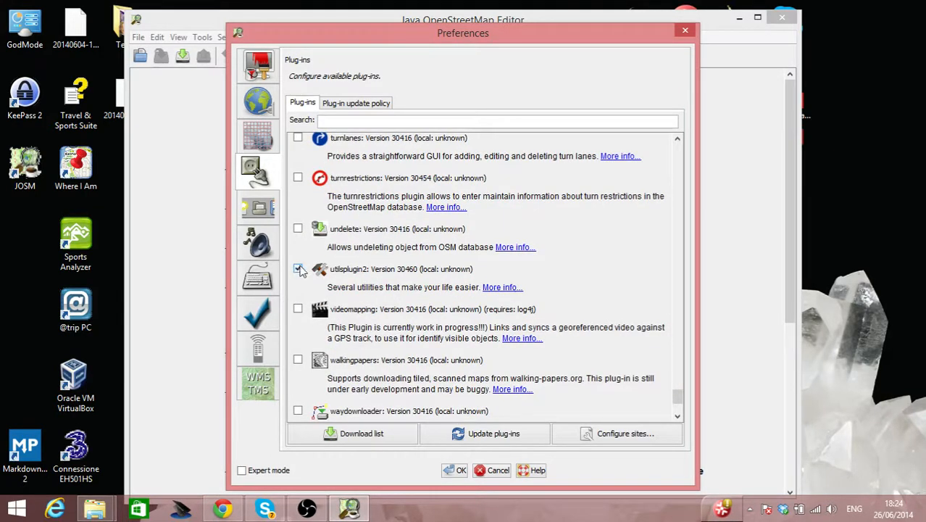
Step: Download the plug-in list again and apply the preferences to install the selected plug-ins
scroll(441, 330, "down", 3)
scroll(441, 329, "down", 2)
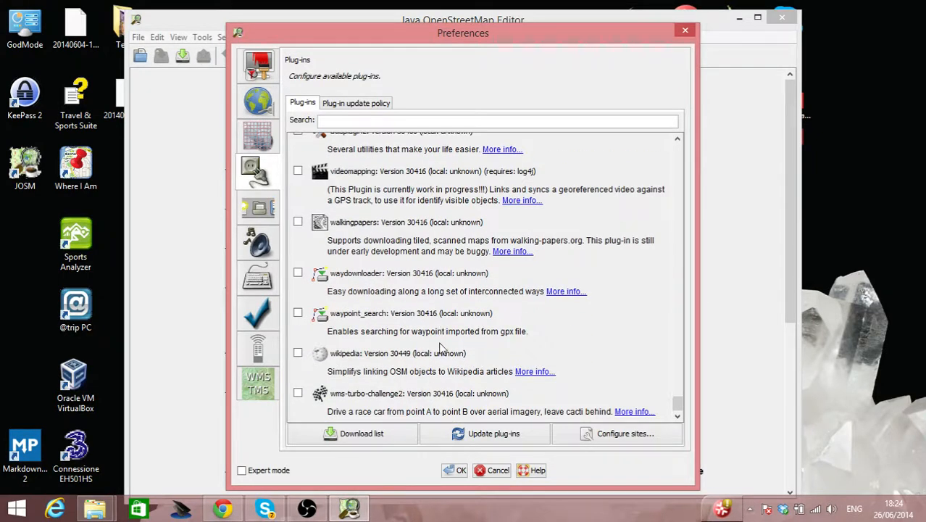
left_click(373, 435)
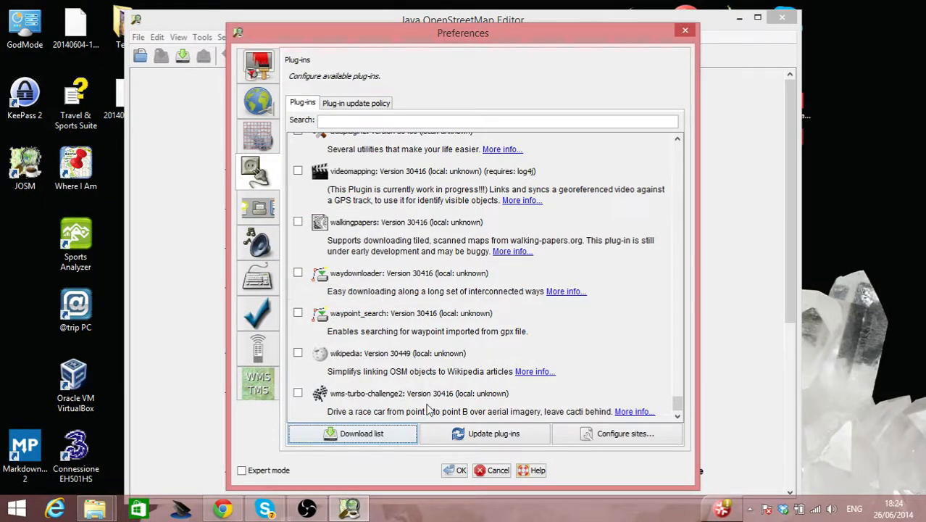
left_click(455, 470)
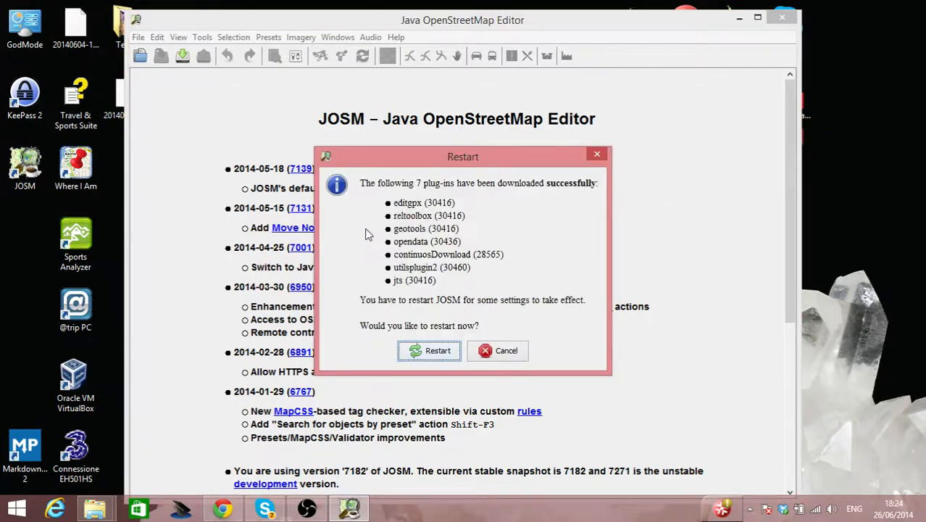
Step: Restart JOSM to load the installed plug-ins, relaunching it from its desktop shortcut
left_click(432, 354)
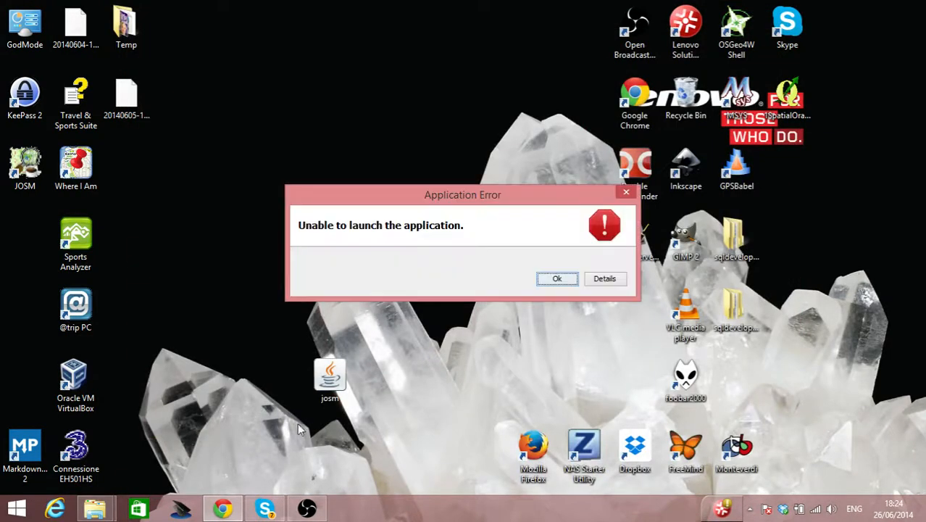
left_click(554, 281)
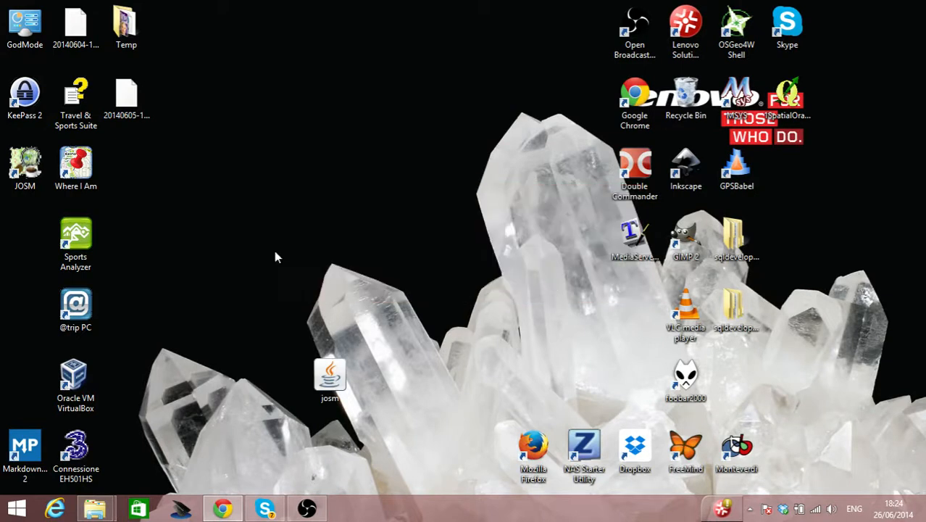
double_click(29, 166)
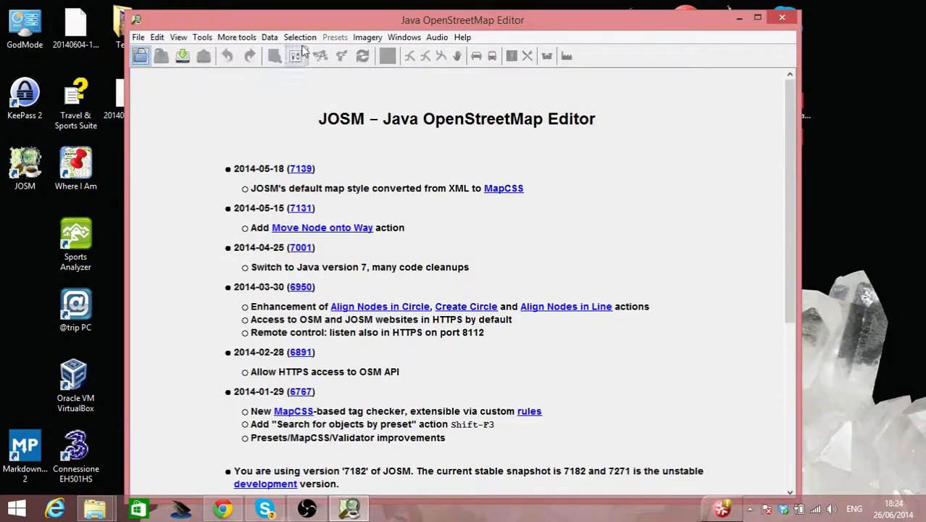
Step: Look at the available imagery providers in the imagery preferences and close the dialog without changes
left_click(367, 37)
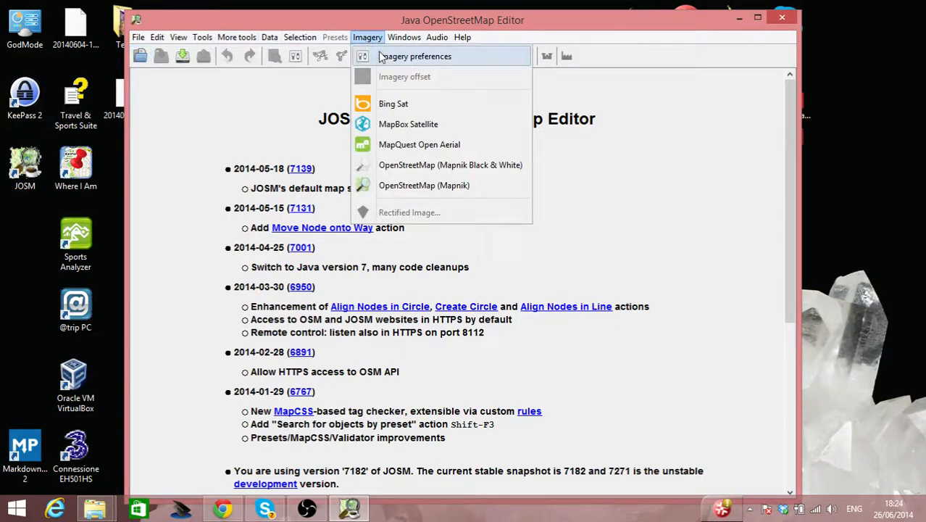
left_click(371, 56)
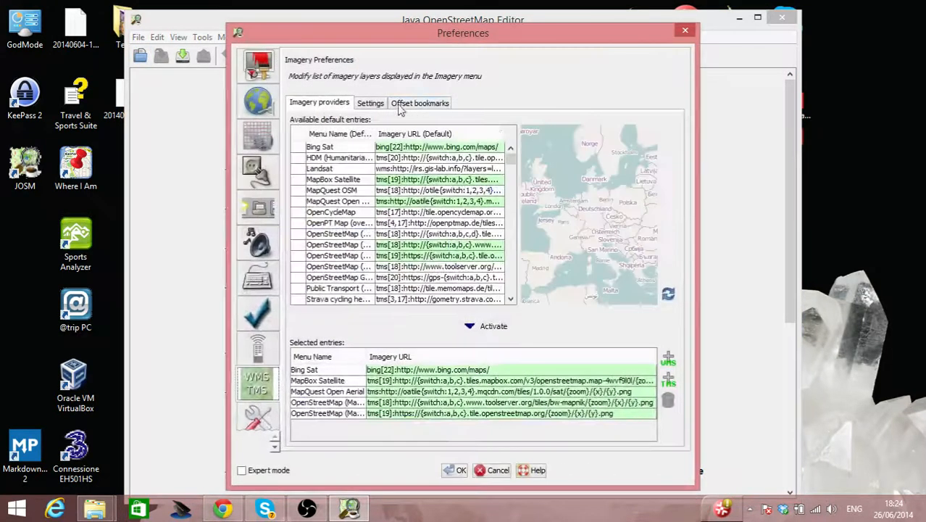
left_click(685, 29)
Step: Add the Bing Sat imagery layer, showing central England, and maximise the editor window
left_click(366, 37)
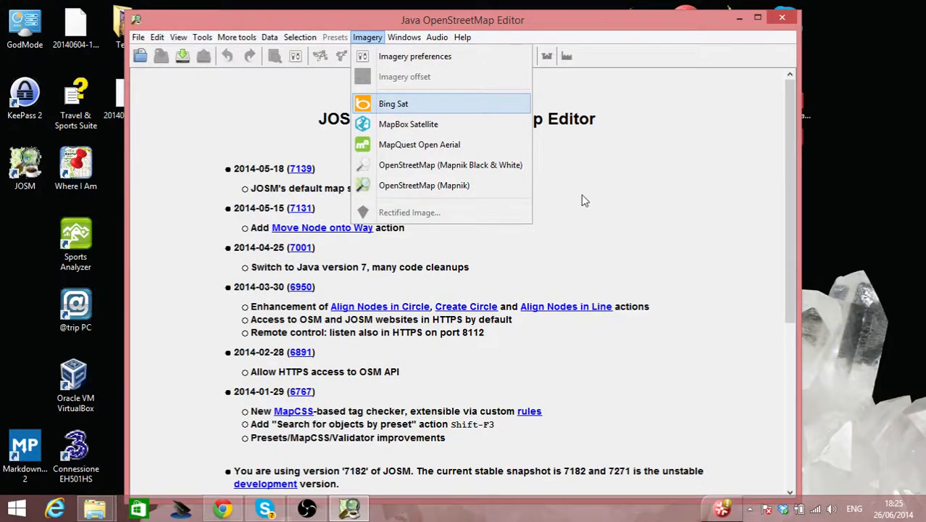
left_click(394, 104)
scroll(311, 257, "down", 14)
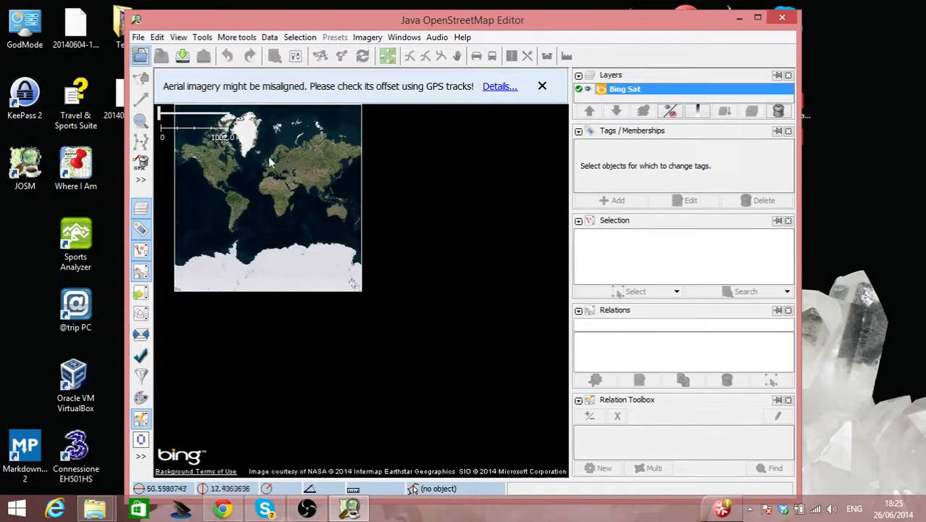
scroll(259, 159, "up", 5)
scroll(294, 183, "up", 4)
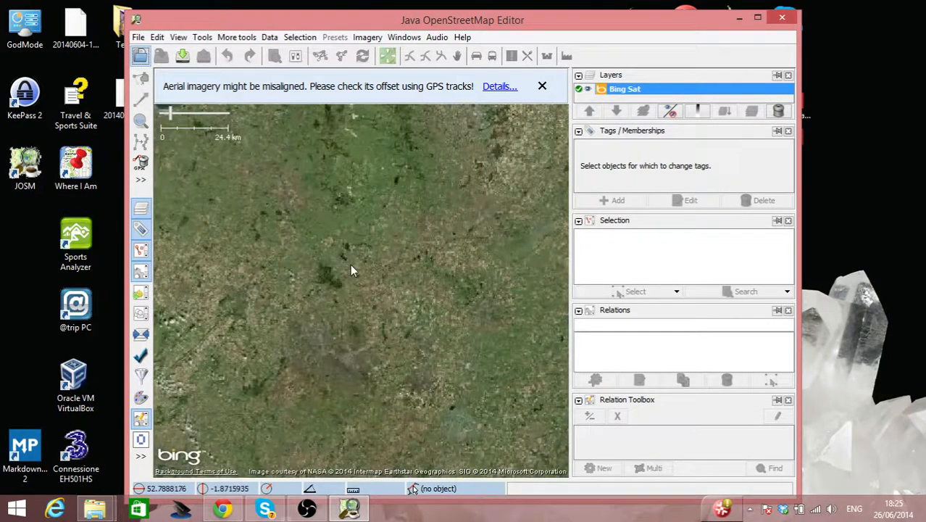
left_click(758, 17)
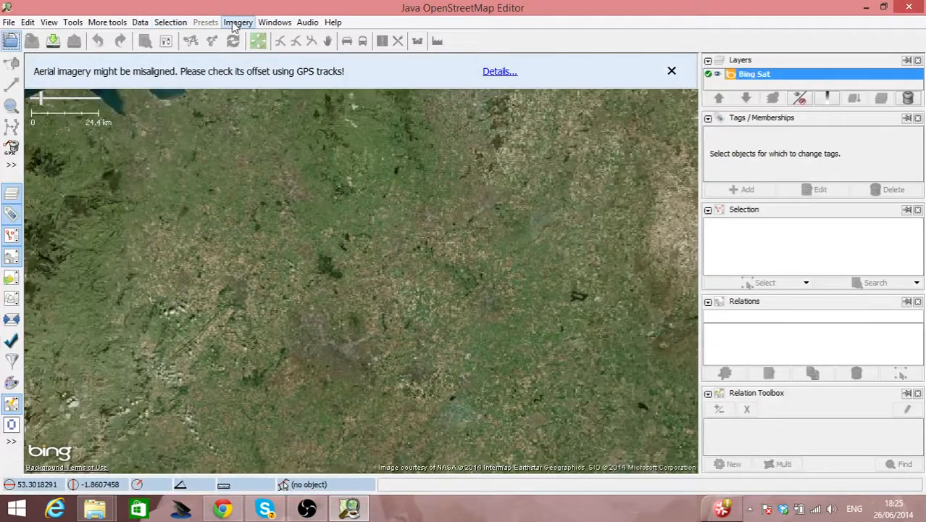
Step: Add the OpenStreetMap (Mapnik Black & White) imagery layer over the Bing Sat layer
left_click(233, 23)
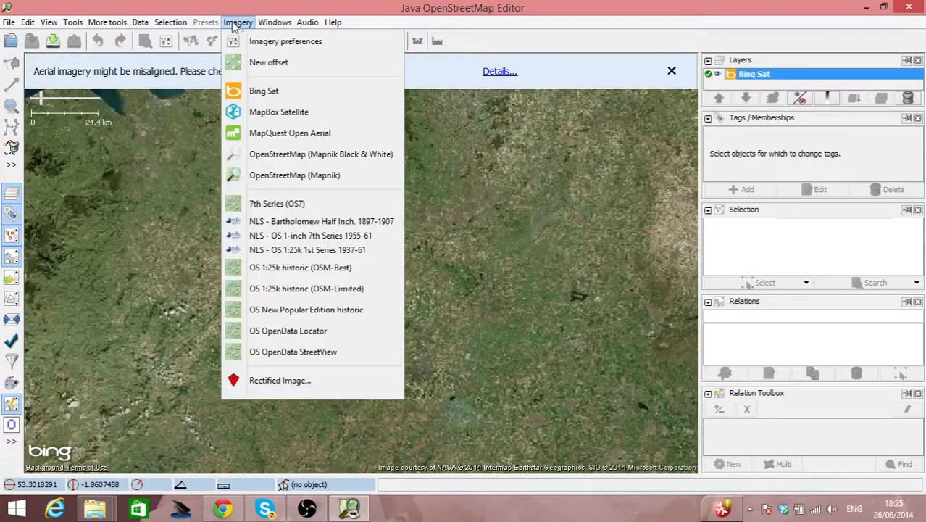
left_click(308, 154)
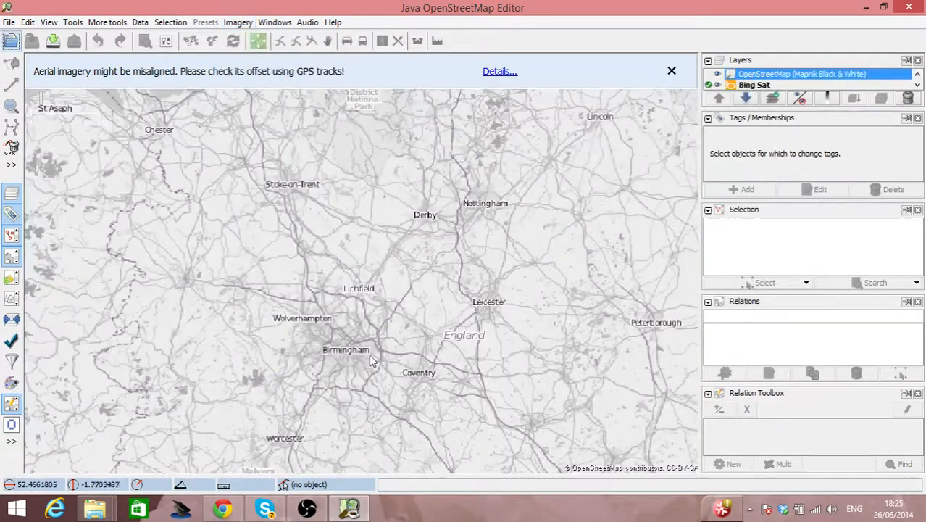
middle_click(357, 398)
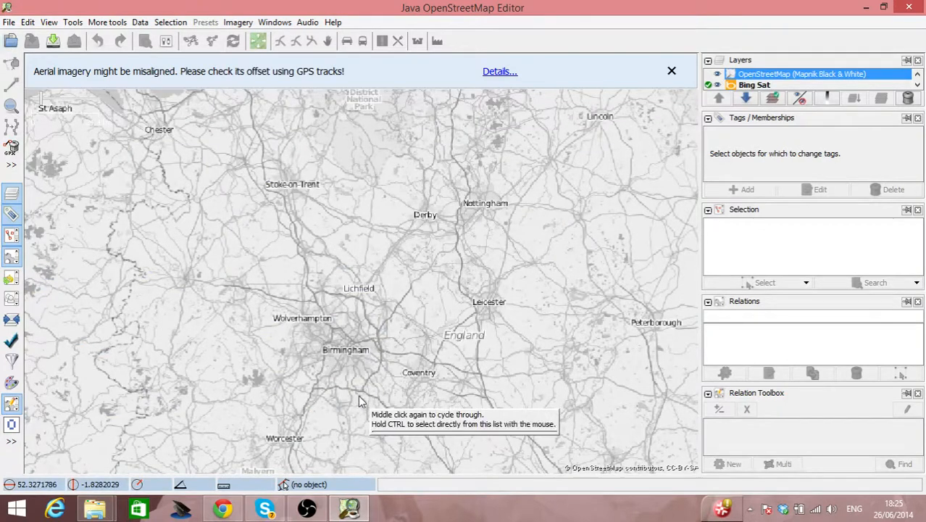
Step: Download the OSM data around Middle Tysoe, cancelling the requests for larger extents, and select the SHLAA Location TYS106d area
left_click_drag(335, 344, 332, 197)
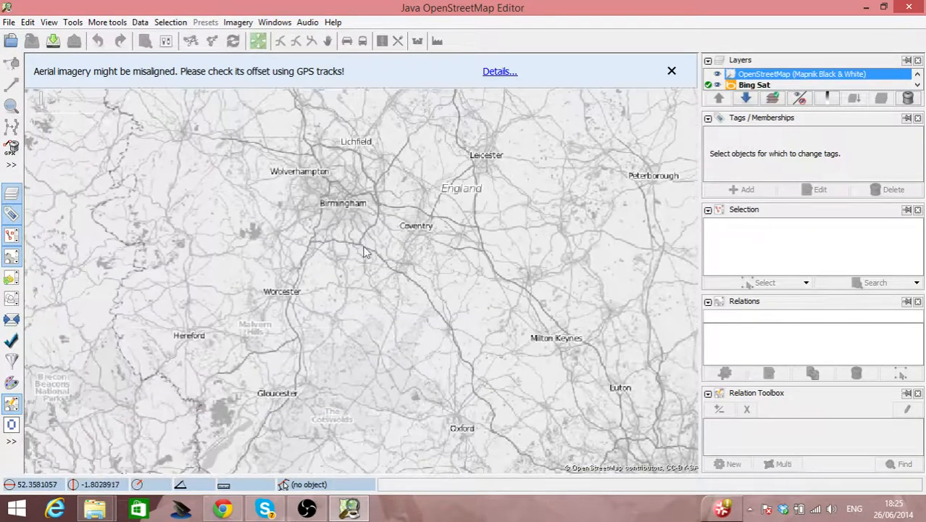
scroll(404, 303, "up", 3)
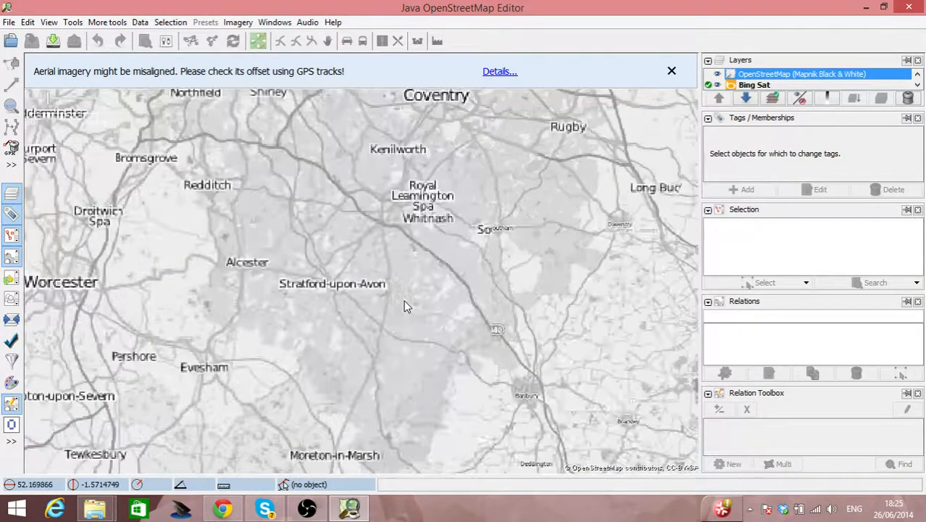
scroll(440, 359, "up", 2)
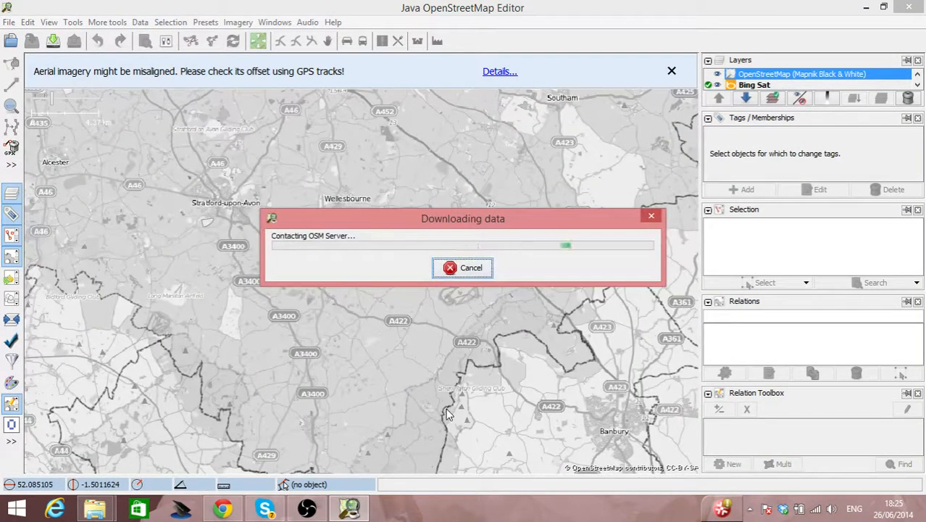
left_click(457, 271)
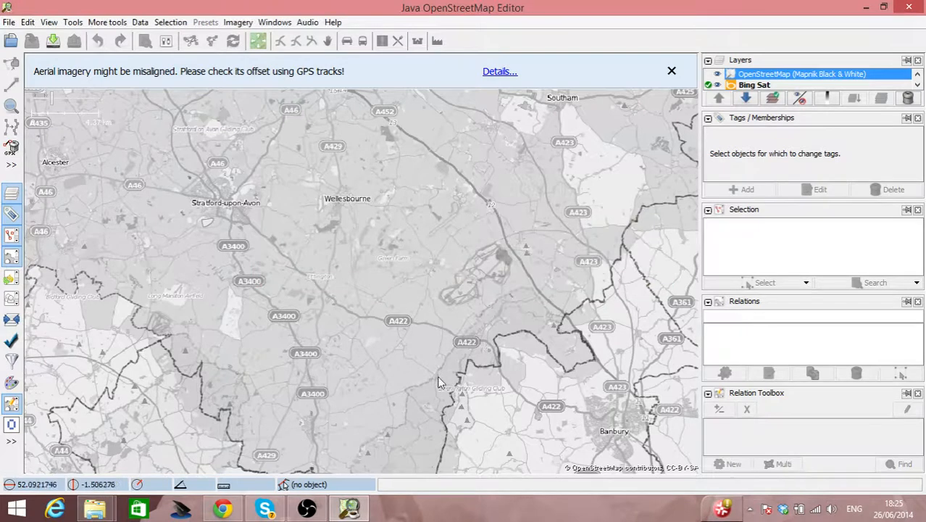
scroll(437, 377, "up", 3)
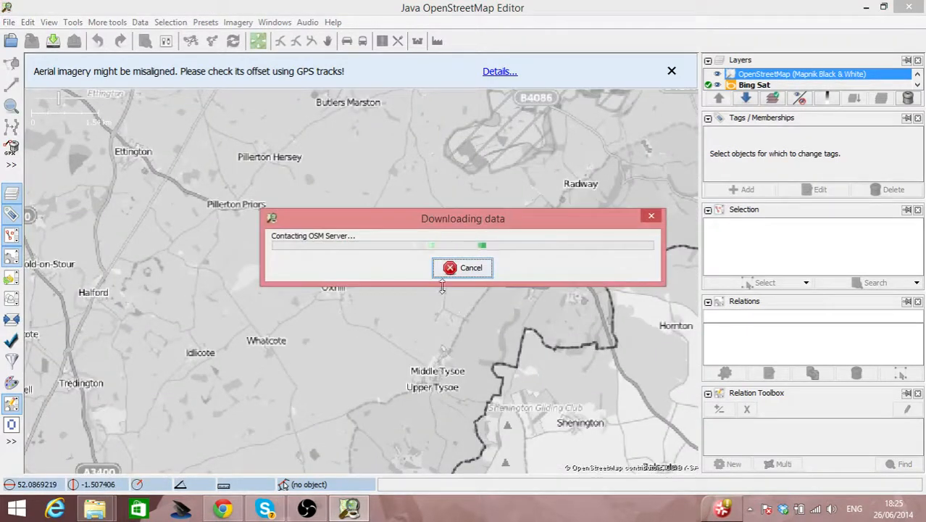
left_click(454, 270)
scroll(421, 377, "up", 3)
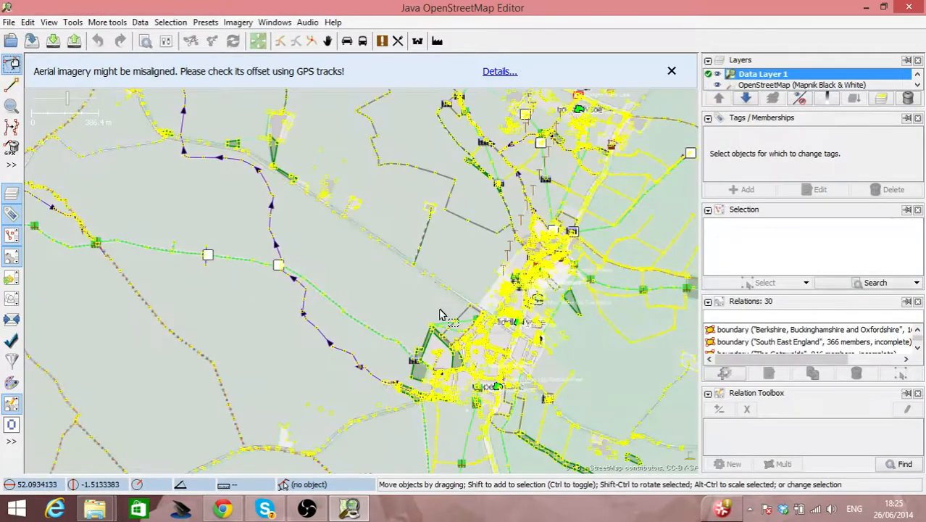
scroll(436, 308, "down", 1)
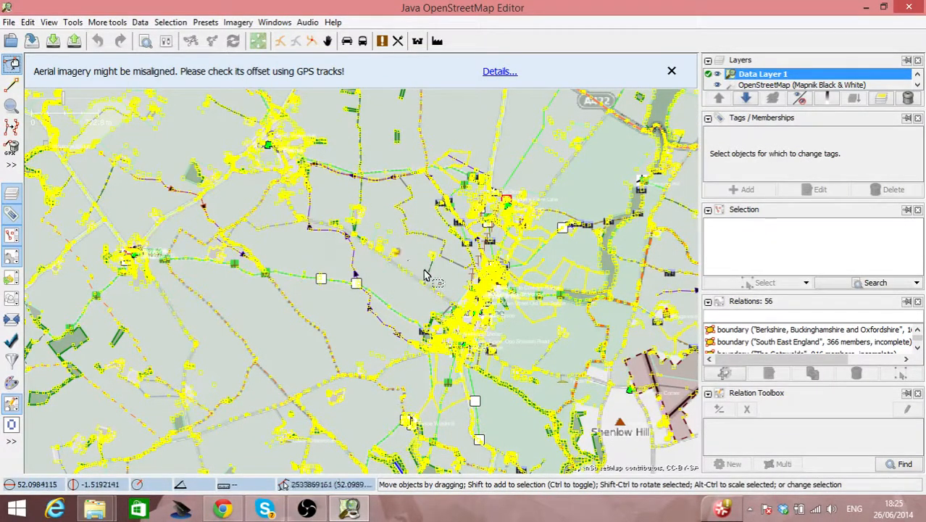
left_click(457, 271)
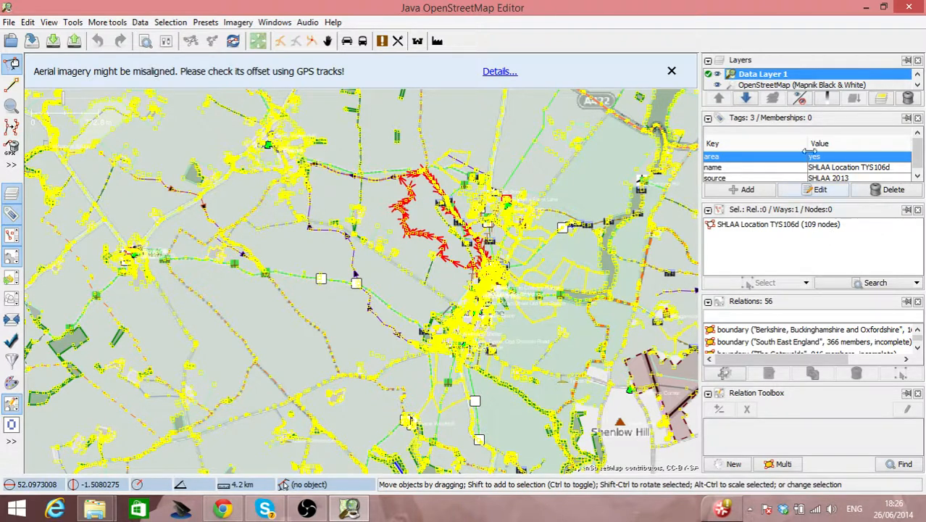
Step: Start saving the downloaded data layer as a new file with the GeoJSON (*.json *.geojson) file type
right_click(763, 78)
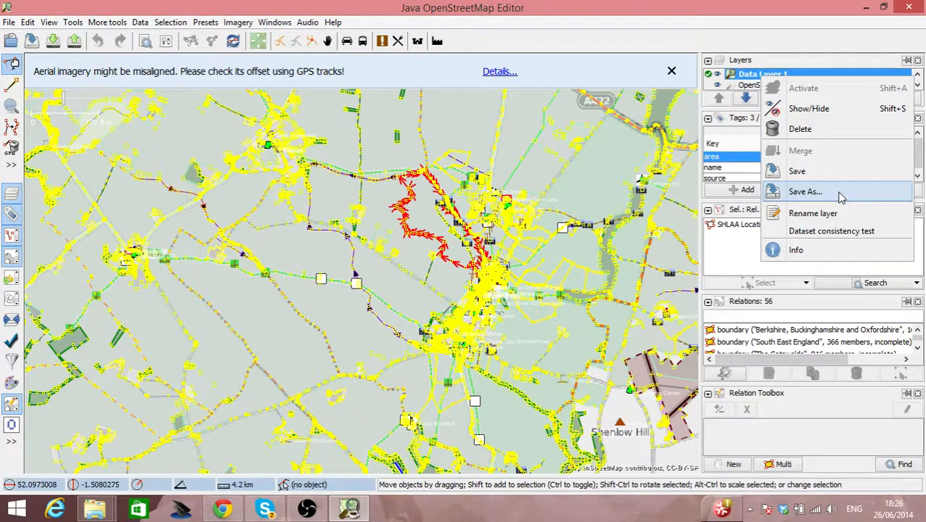
left_click(806, 191)
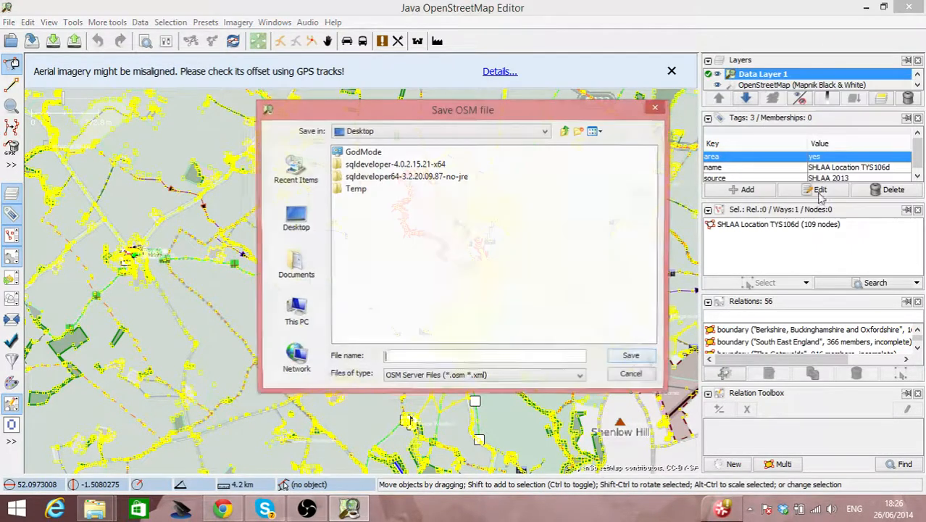
left_click(576, 379)
left_click(554, 401)
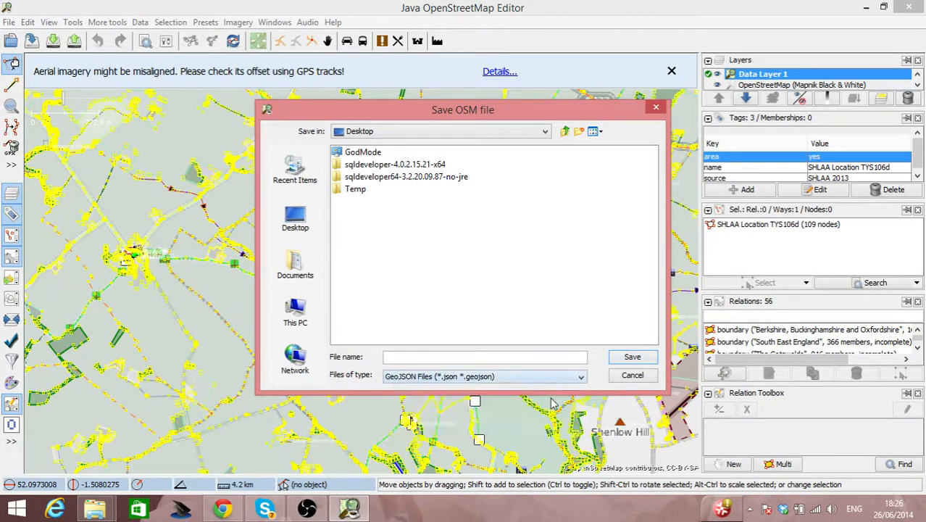
Step: Set the save location to the personal user folder under Users on the Windows8_OS (C:) drive
left_click(545, 133)
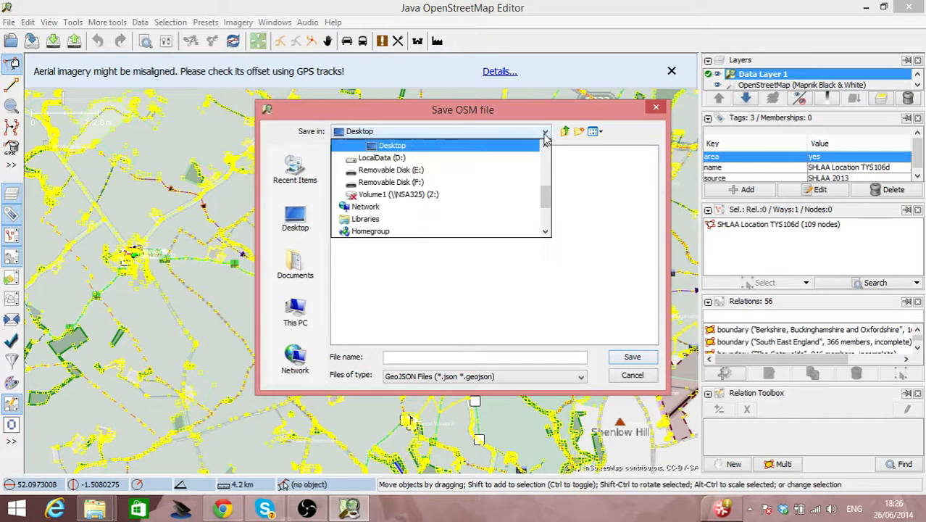
left_click(545, 133)
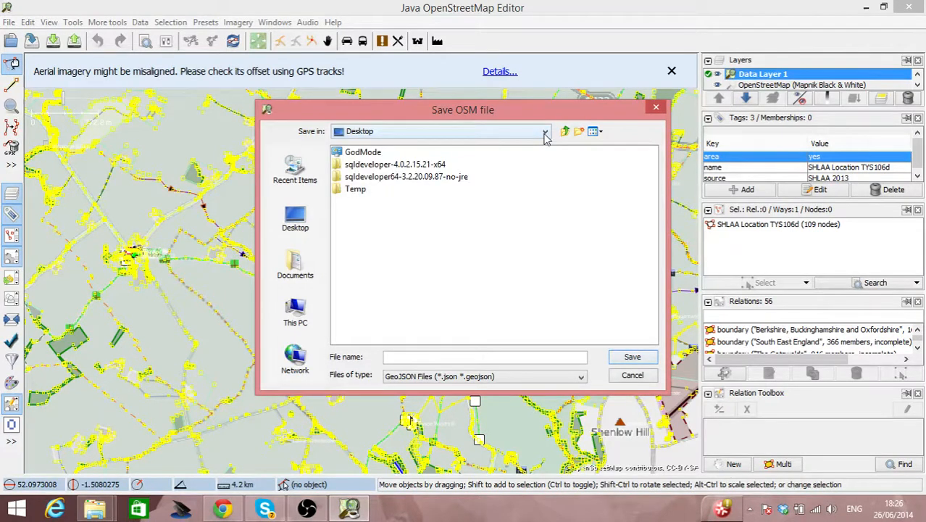
left_click(545, 135)
left_click_drag(548, 200, 544, 166)
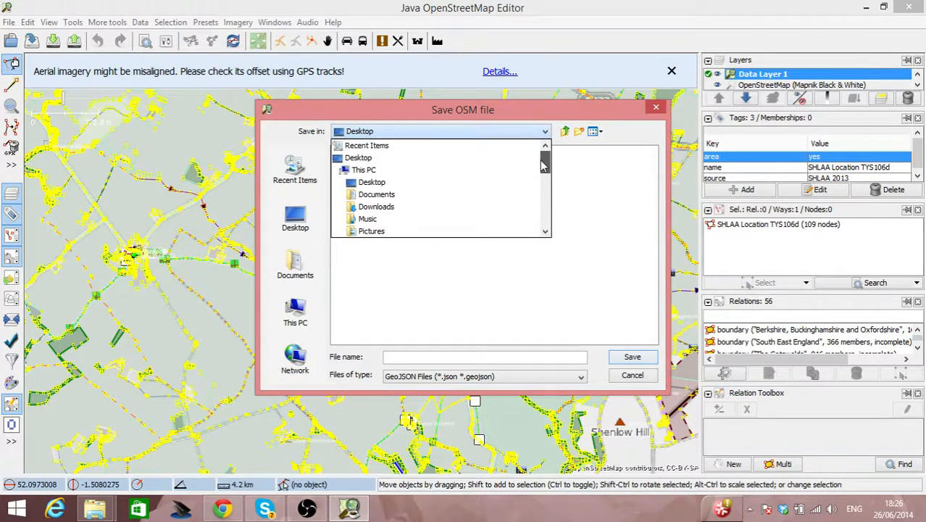
scroll(444, 196, "down", 3)
scroll(444, 195, "up", 1)
scroll(444, 196, "up", 2)
scroll(444, 196, "down", 1)
scroll(444, 195, "up", 1)
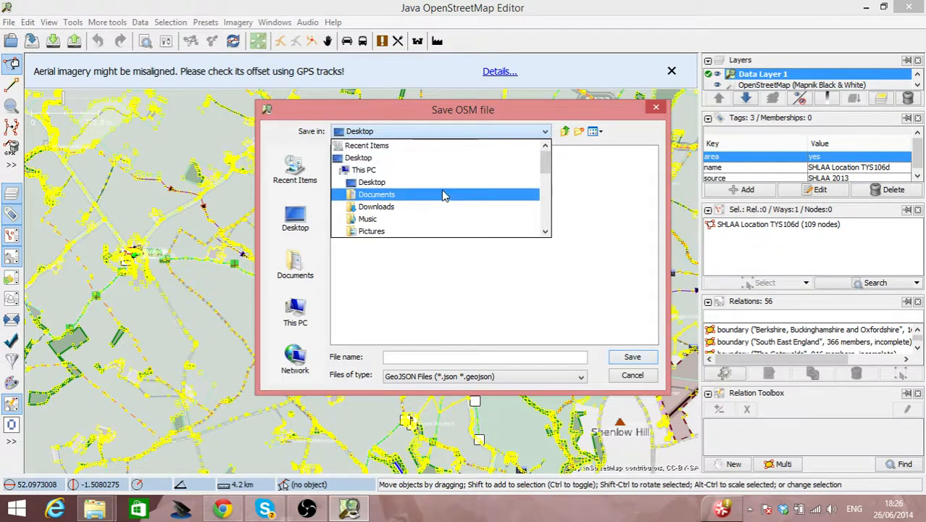
scroll(445, 196, "down", 4)
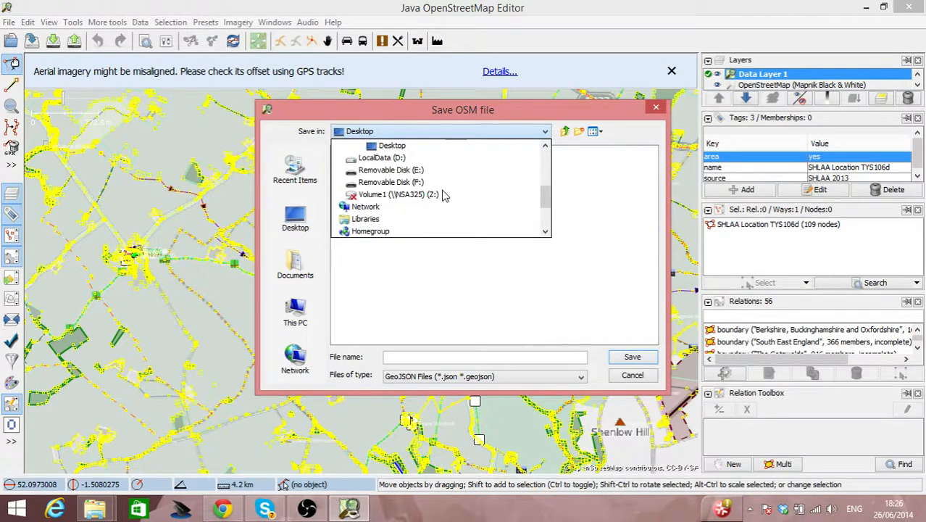
scroll(445, 196, "up", 2)
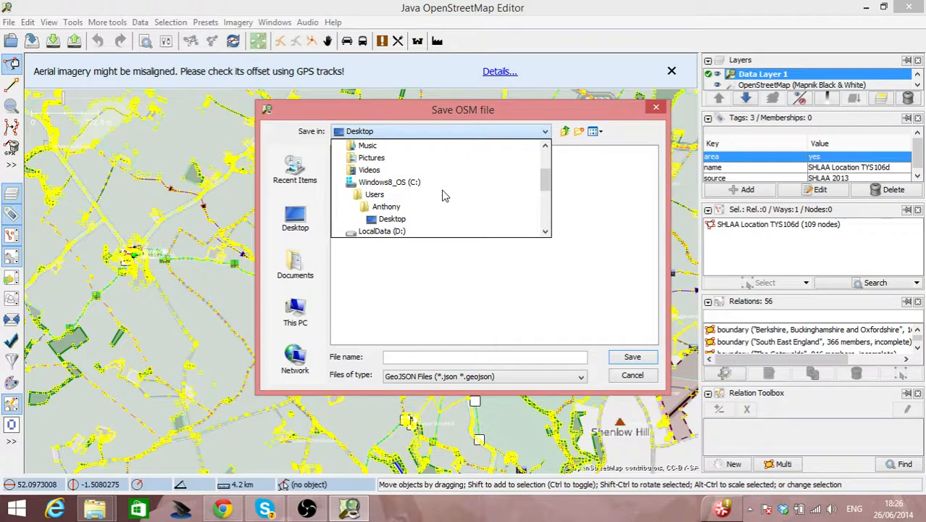
left_click(396, 207)
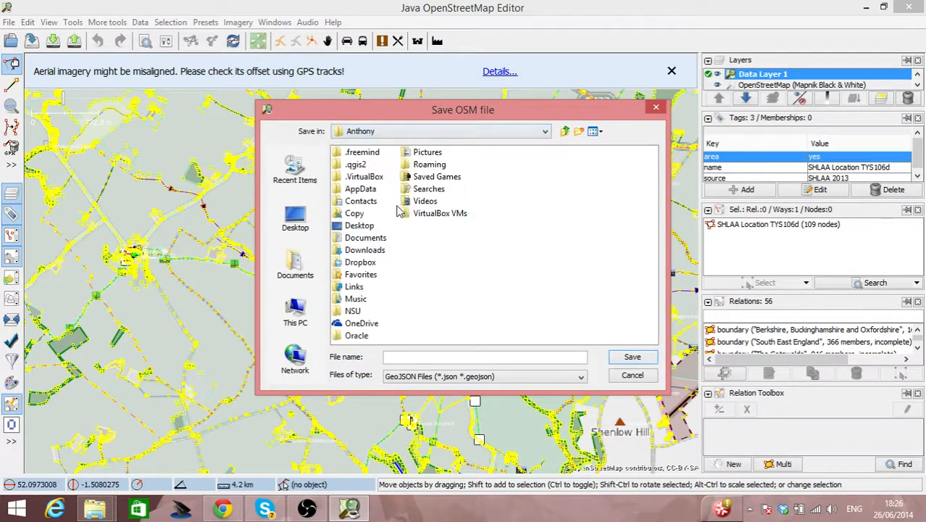
Step: Save the layer as Tysoe_GeoJSON in the OtherStuff folder inside Dropbox's Tysoe folder
left_click(357, 263)
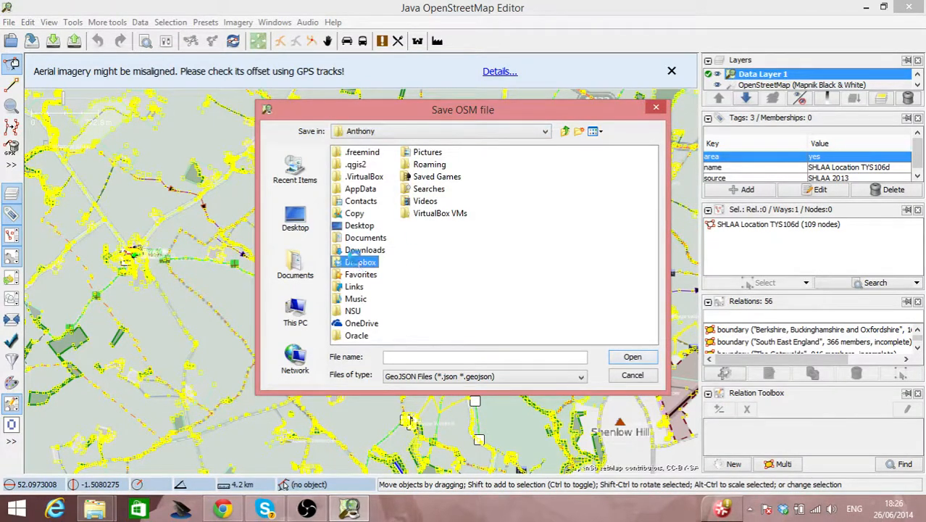
double_click(356, 263)
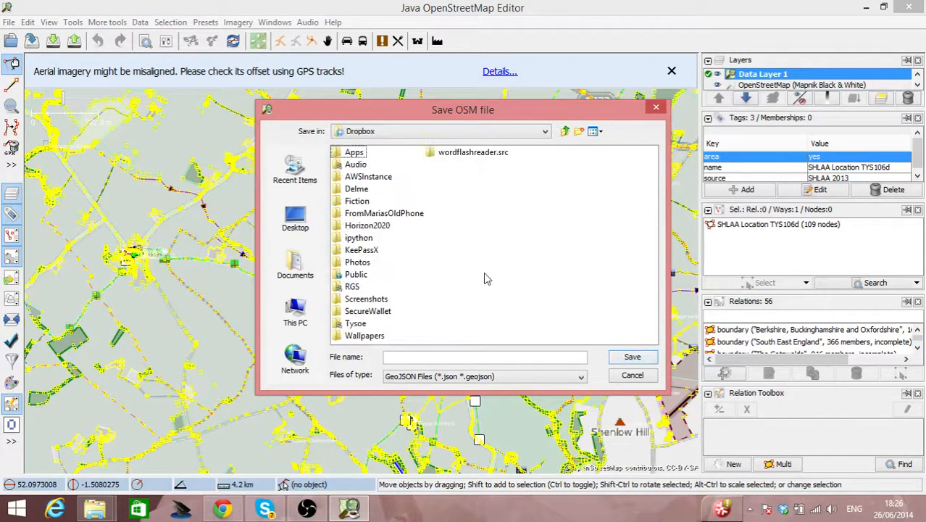
double_click(356, 324)
double_click(365, 165)
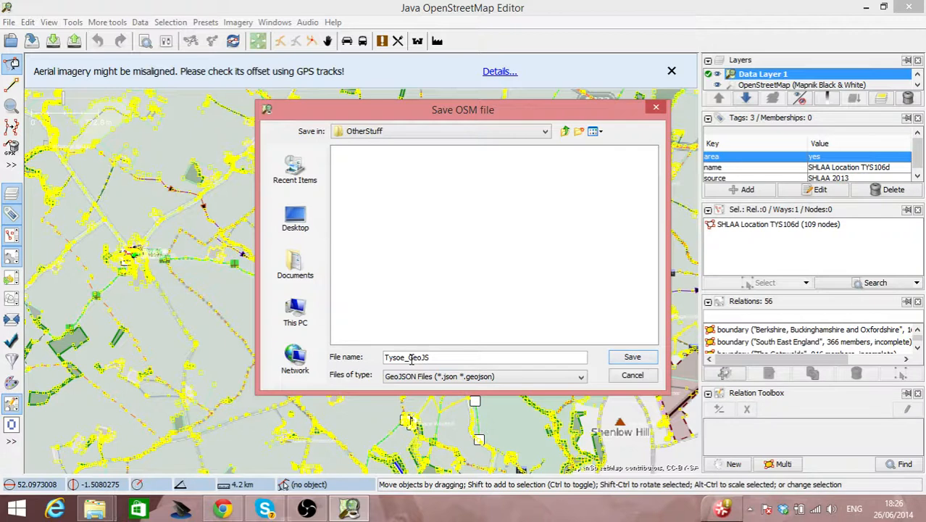
left_click(625, 358)
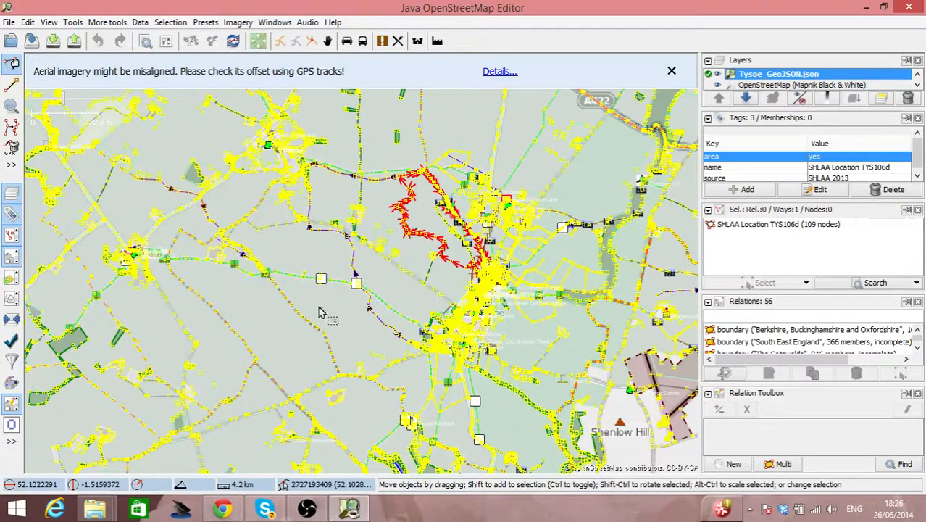
Step: Switch to QGIS by launching QGIS Desktop 2.2.0, and dismiss its start-up tips
key("alt+space")
type("g")
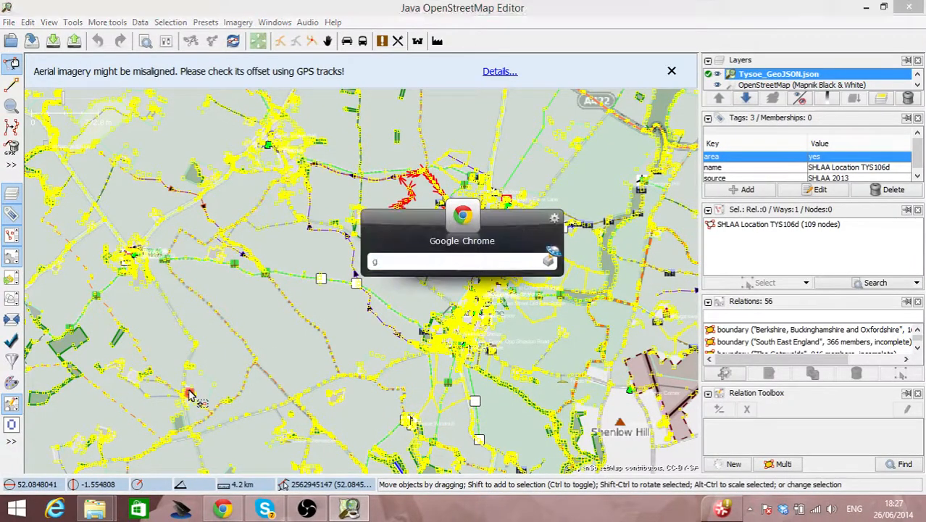
key("BackSpace")
type("q")
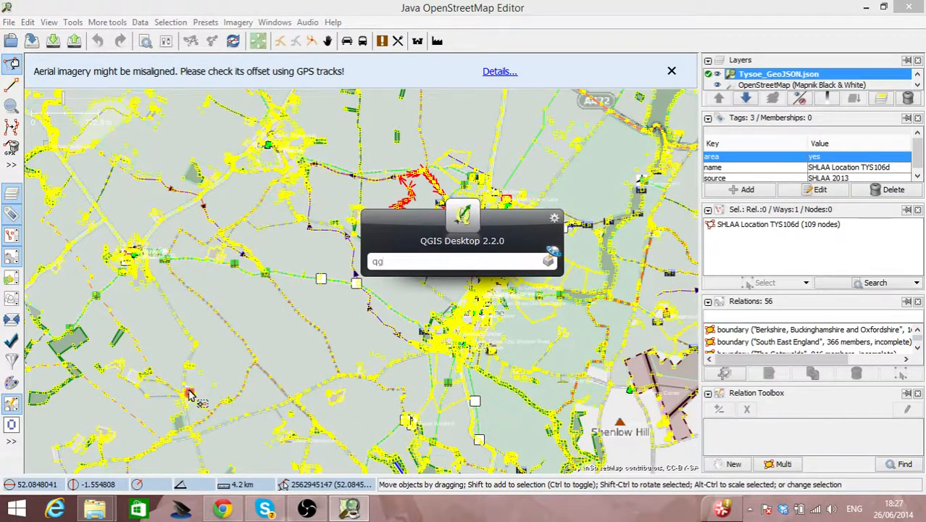
key("Return")
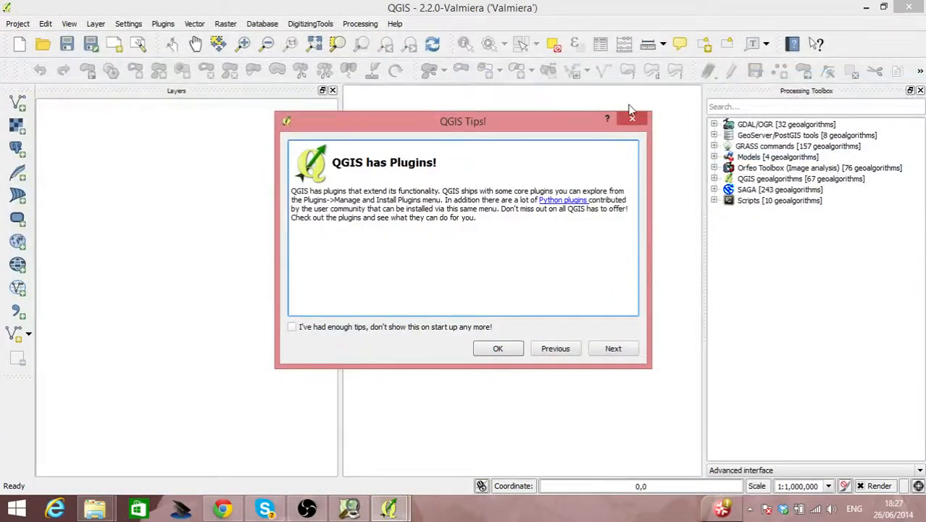
left_click(633, 121)
Step: Open the Tysoe_digitising_ARB project from the Tysoe folder in Dropbox
left_click(18, 24)
left_click(33, 51)
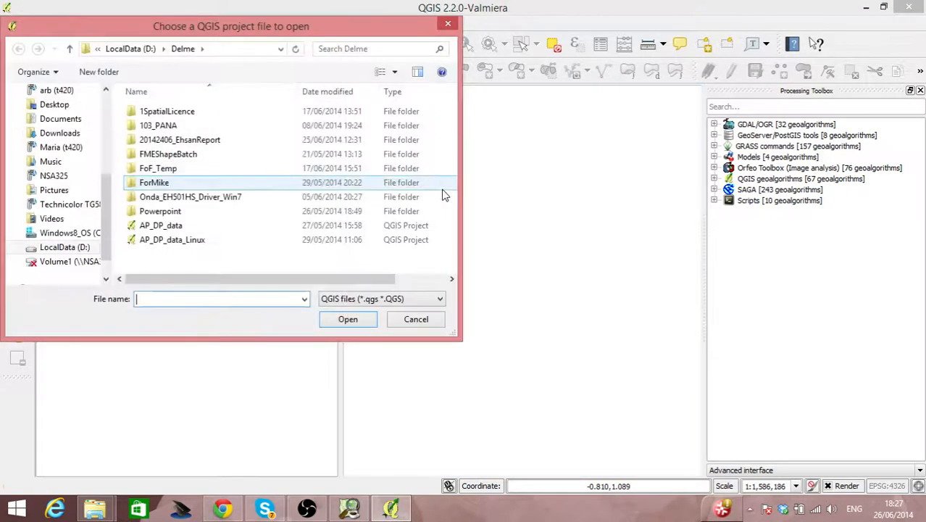
left_click(107, 114)
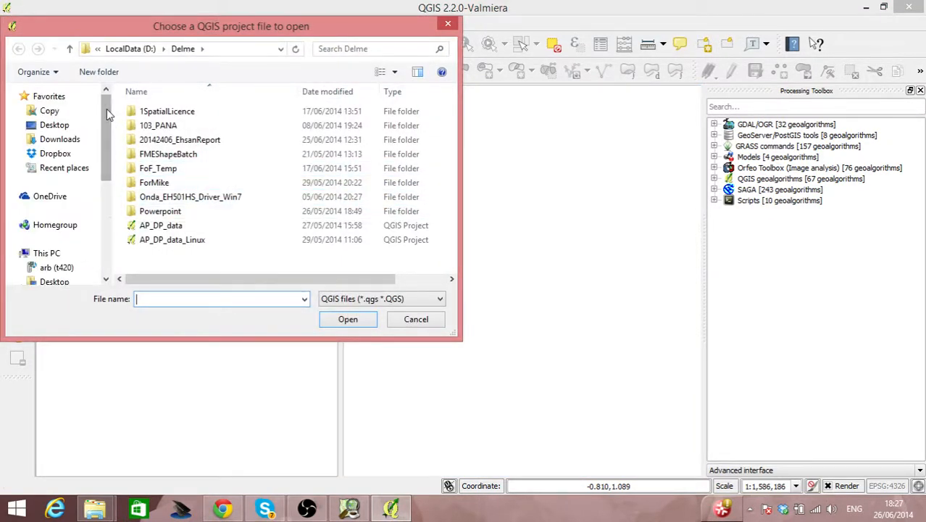
left_click(58, 153)
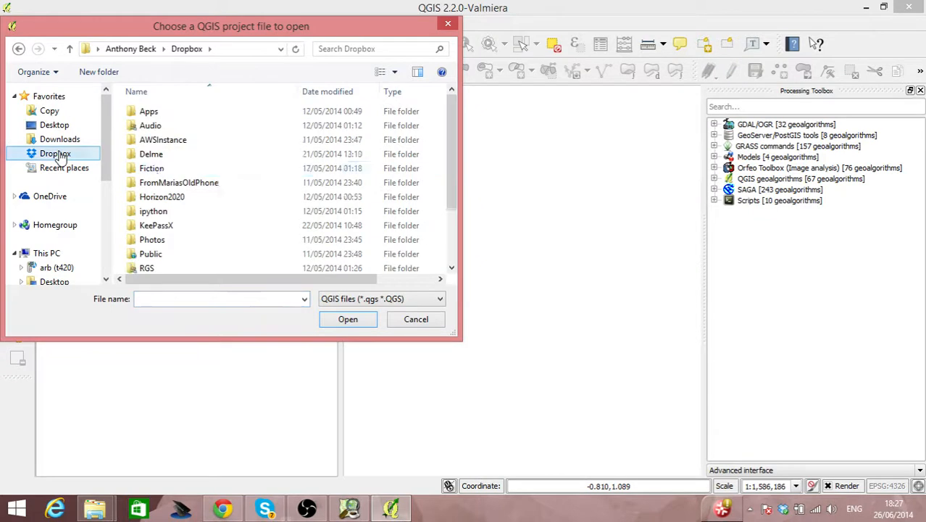
left_click(177, 244)
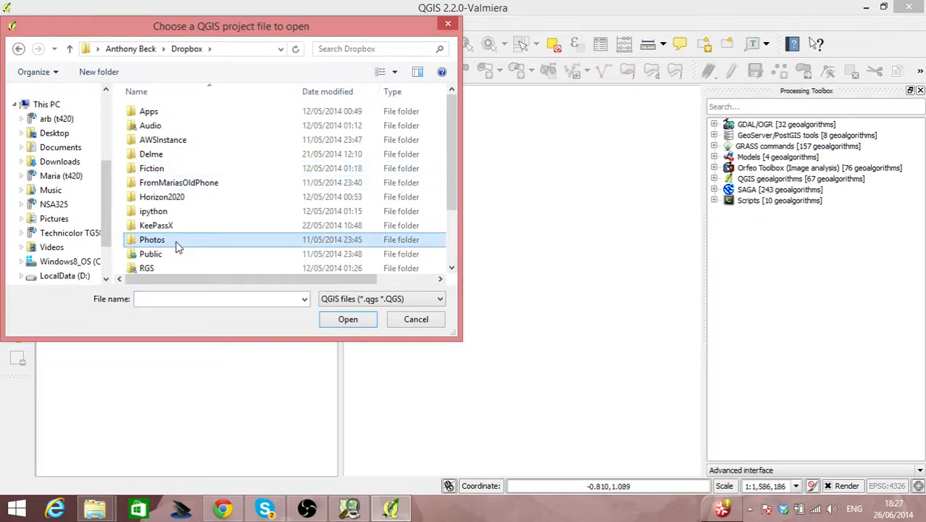
scroll(175, 244, "down", 2)
double_click(175, 240)
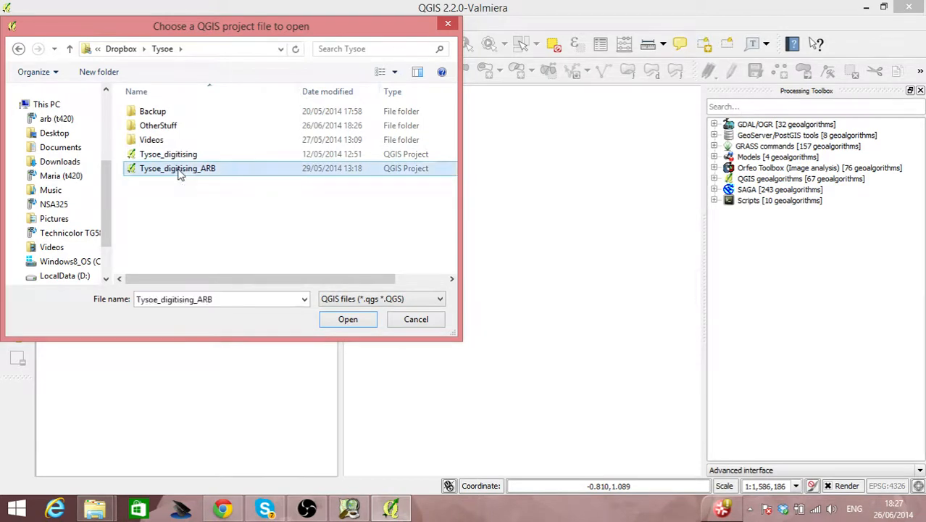
double_click(178, 170)
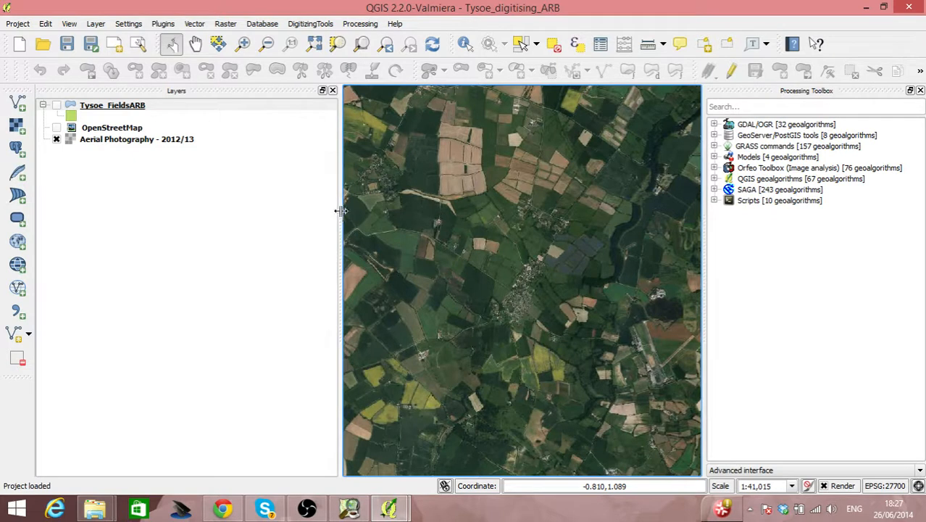
Step: Narrow the layer list to widen the map and show the Tysoe_FieldsARB layer over the aerial photography
left_click_drag(339, 211, 211, 211)
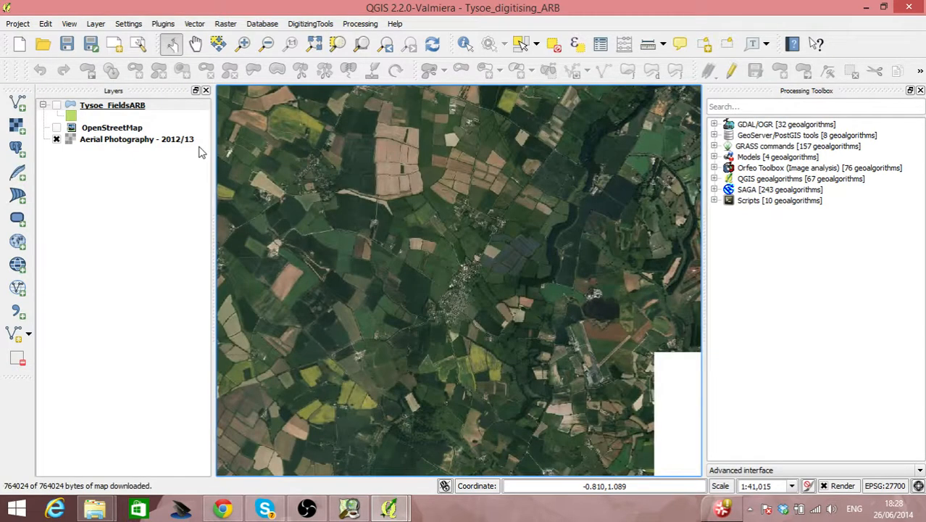
left_click(57, 105)
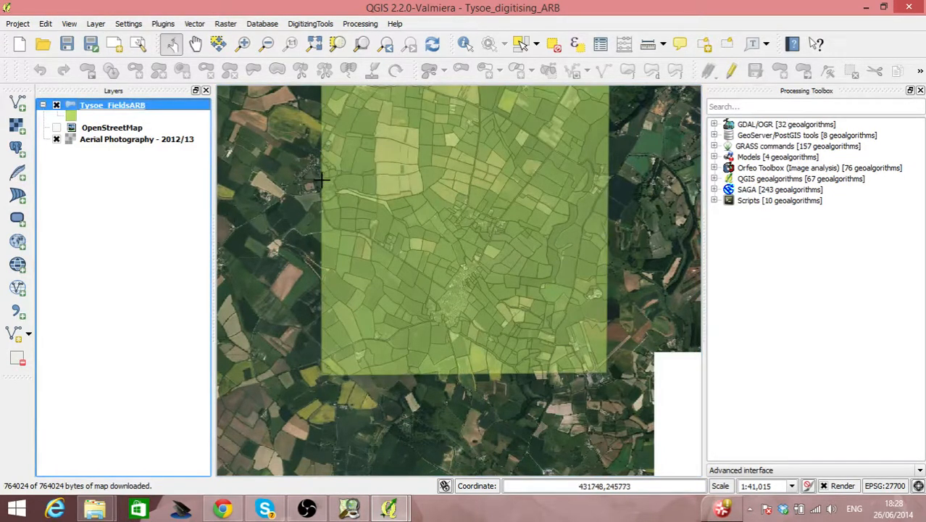
left_click(317, 204)
left_click_drag(281, 181, 295, 276)
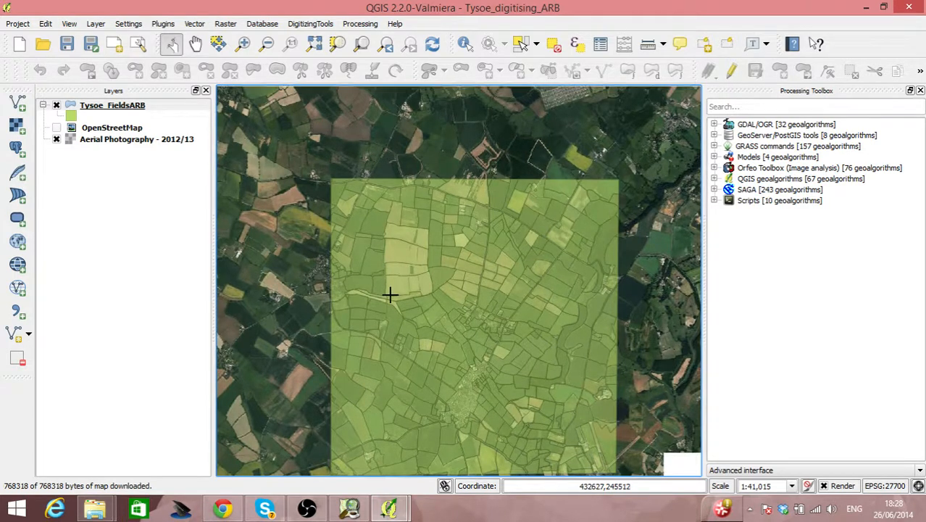
left_click_drag(388, 291, 399, 257)
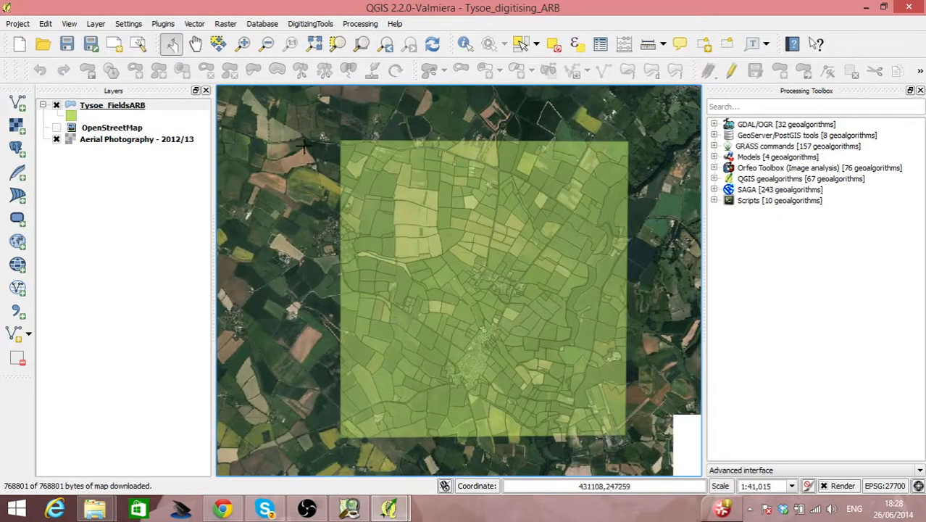
Step: Start adding a vector layer to the map, browsing to OtherStuff in Dropbox's Tysoe folder and filtering for GeoJSON files
left_click(243, 43)
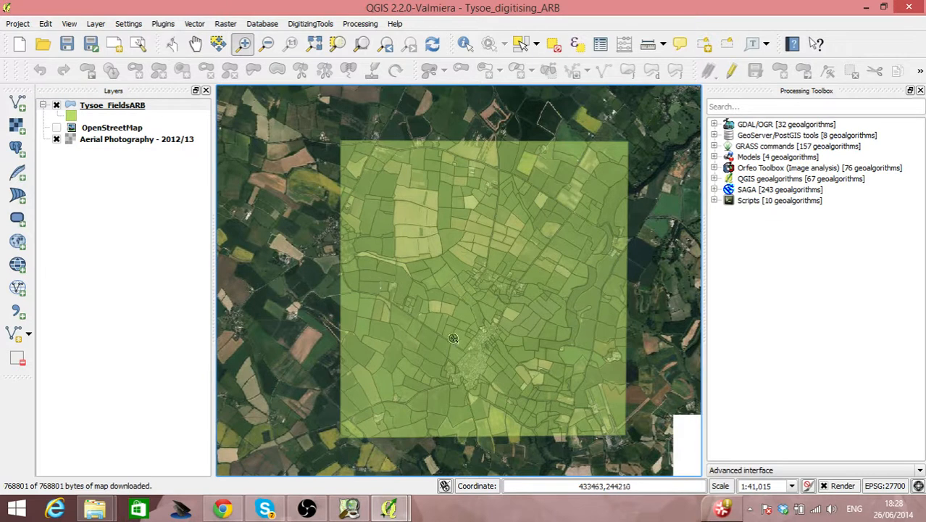
left_click_drag(458, 299, 519, 359)
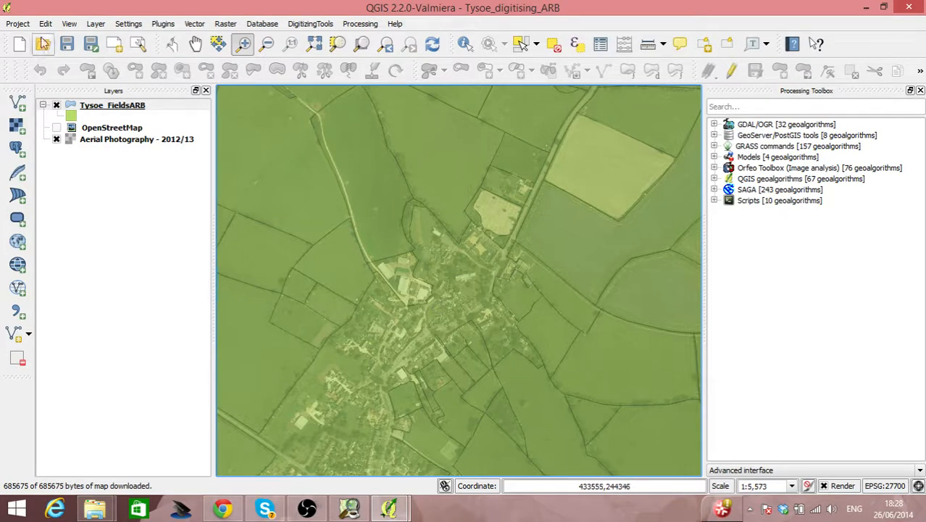
left_click(18, 101)
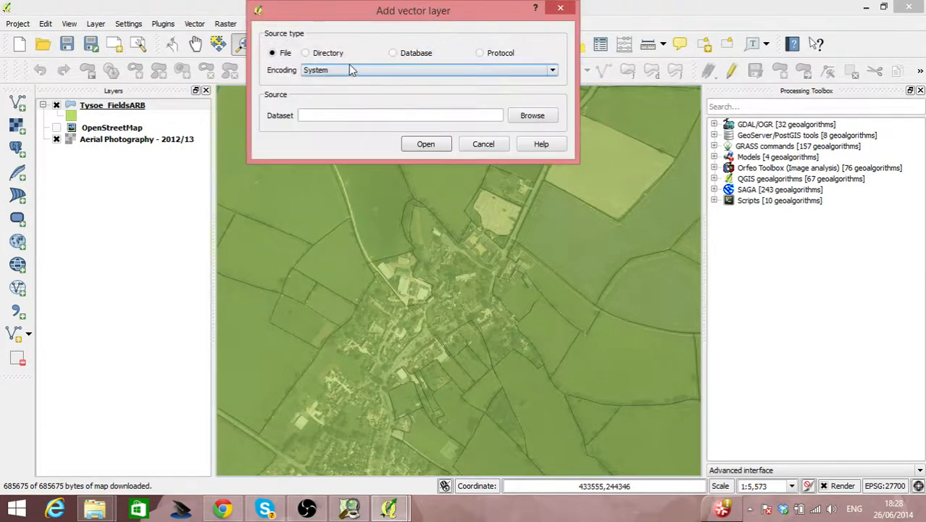
left_click(509, 116)
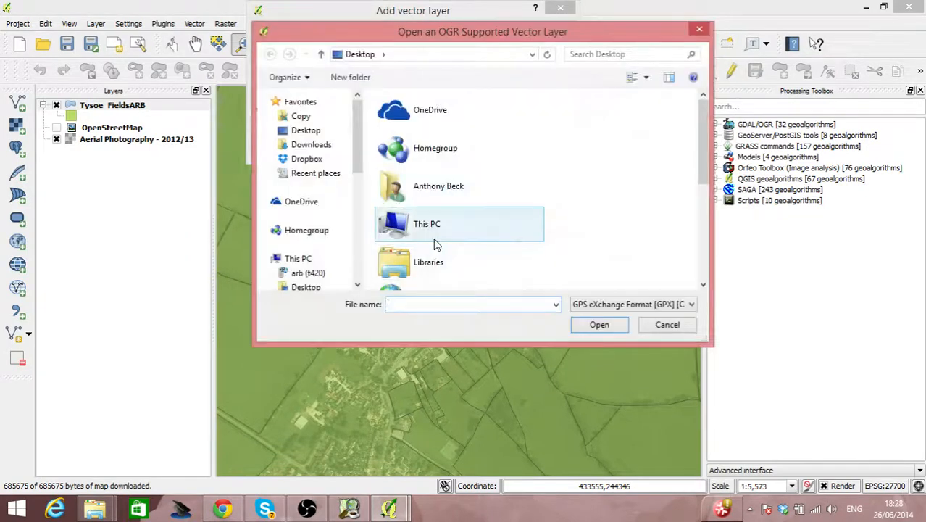
left_click(307, 158)
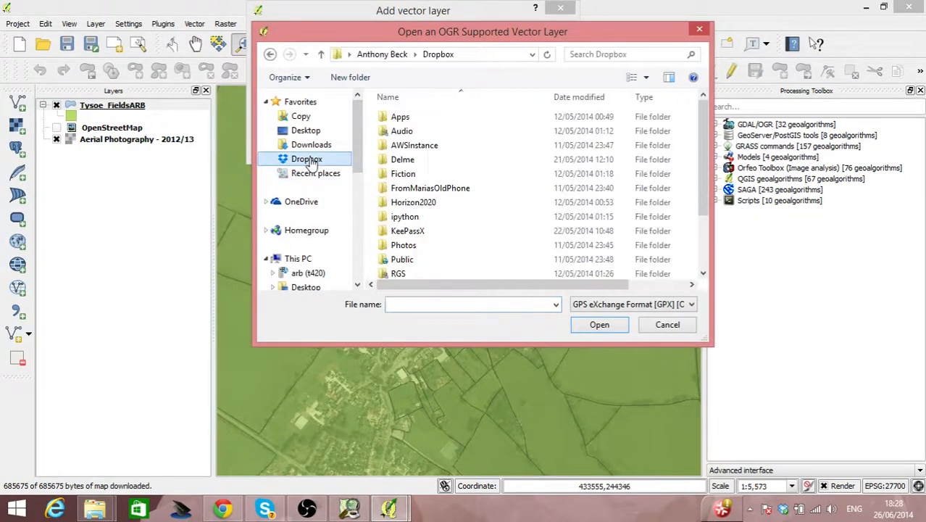
scroll(450, 203, "down", 5)
left_click(442, 245)
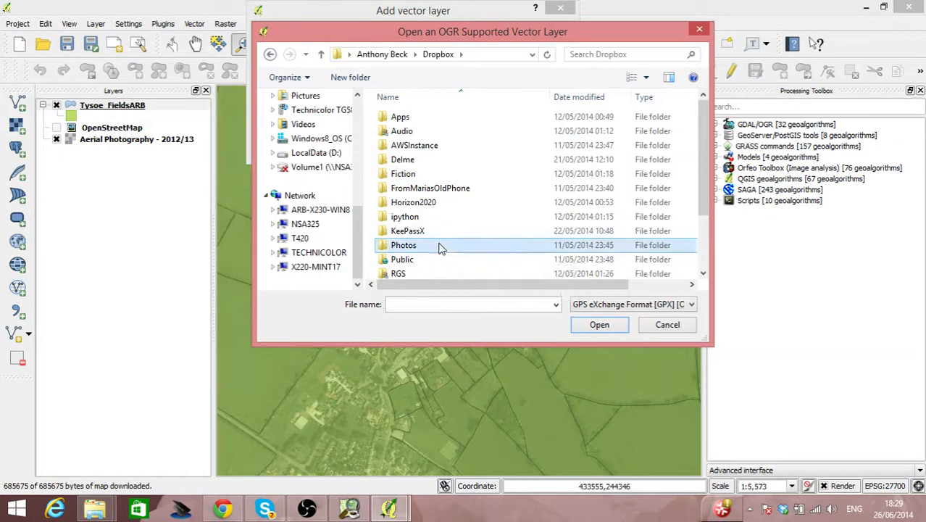
scroll(440, 247, "down", 2)
double_click(439, 245)
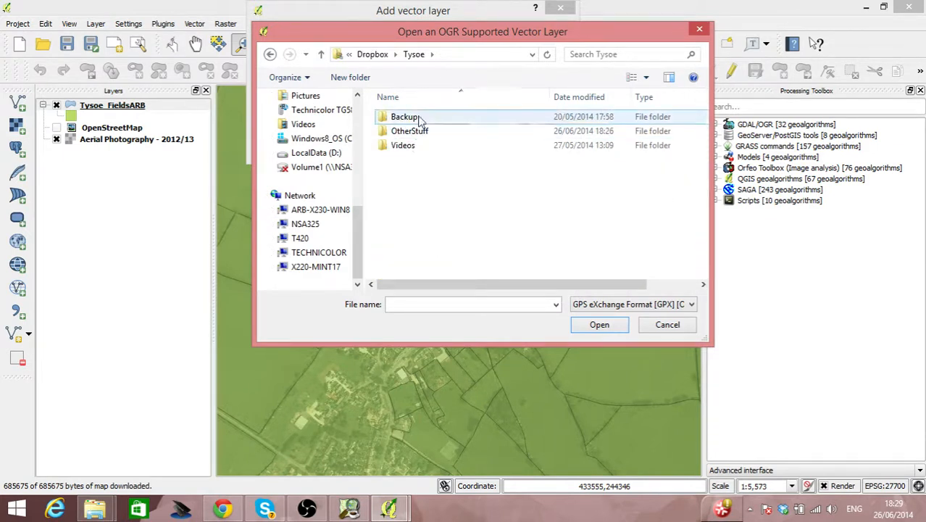
double_click(414, 133)
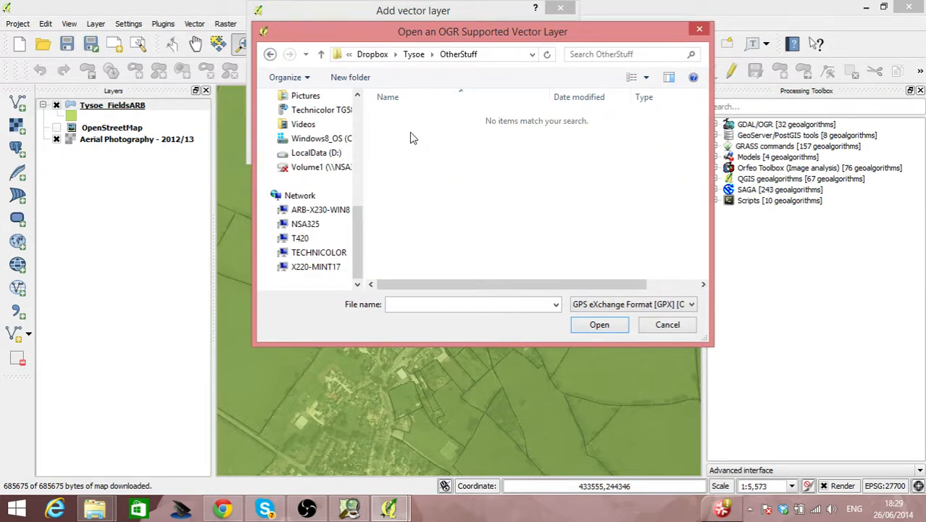
left_click(692, 306)
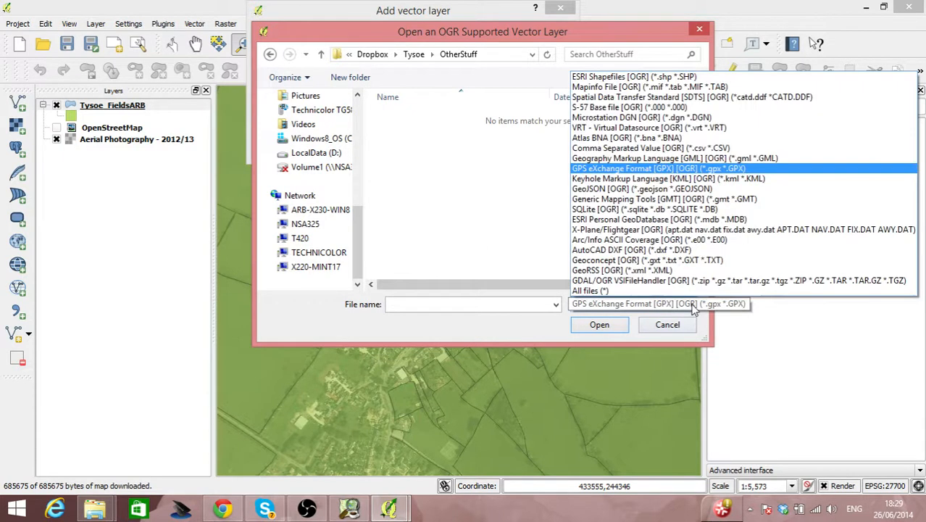
left_click(668, 190)
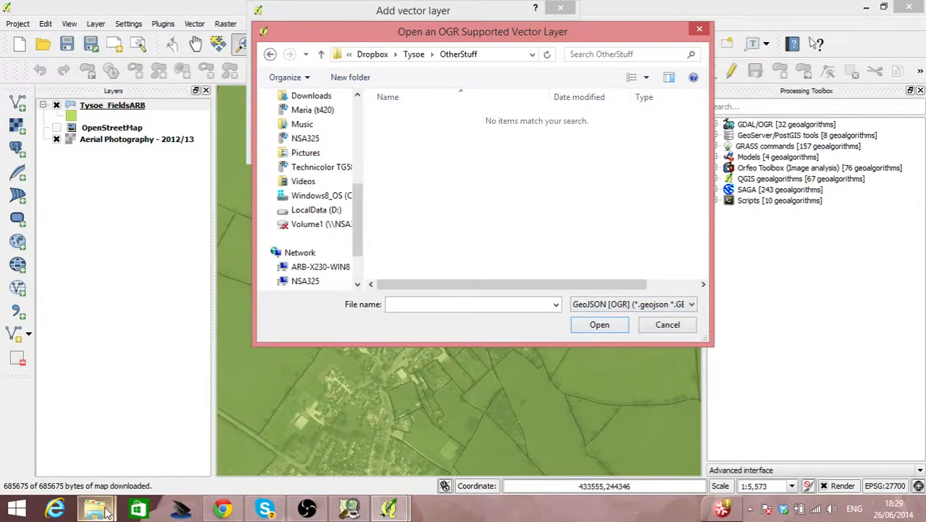
Step: Switch to File Explorer and open the OtherStuff folder inside Dropbox's Tysoe folder
mouse_move(106, 512)
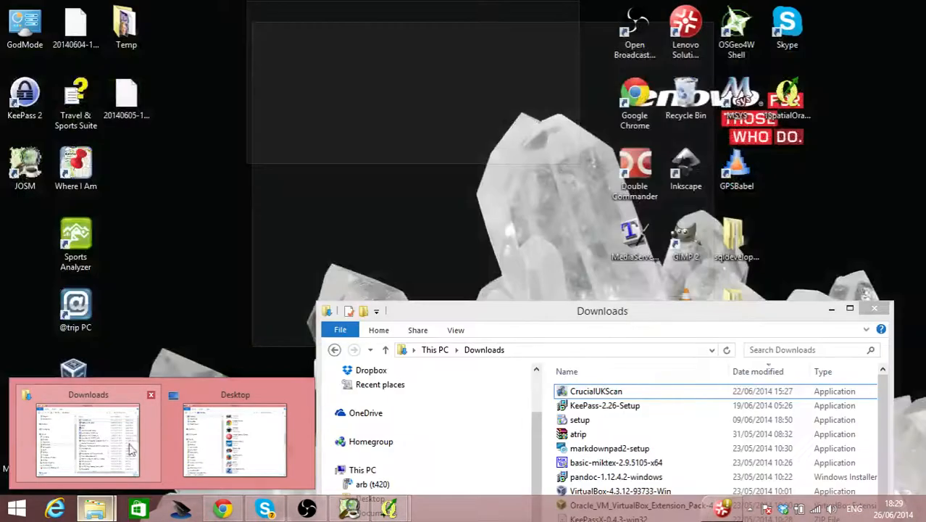
left_click(105, 449)
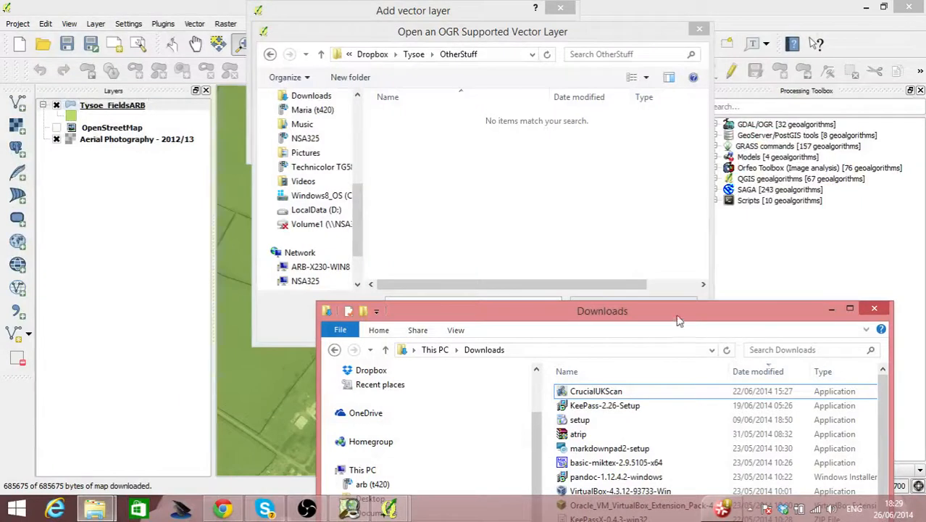
left_click_drag(660, 308, 647, 145)
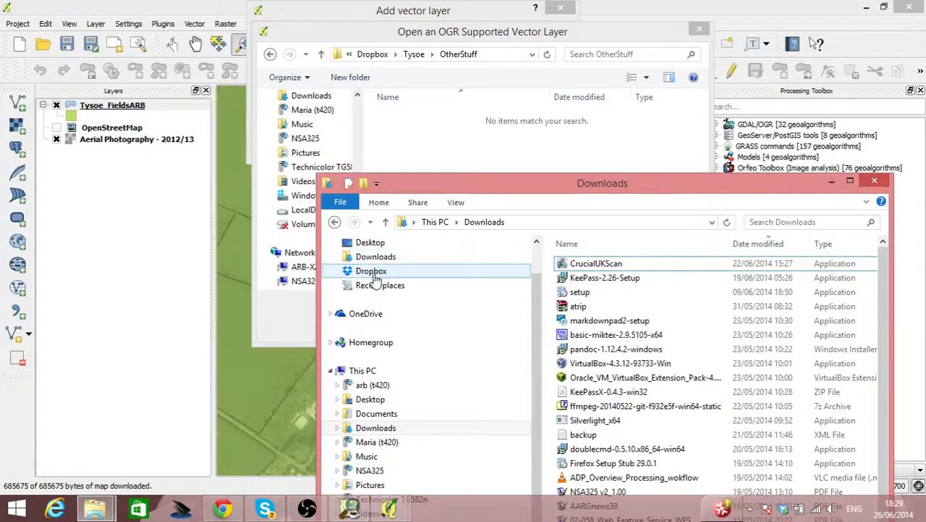
left_click(434, 272)
double_click(588, 466)
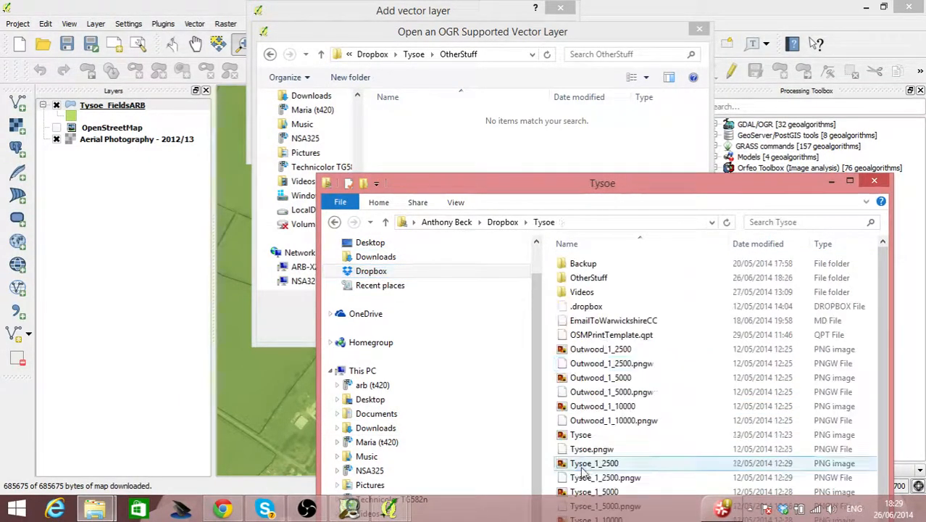
double_click(602, 279)
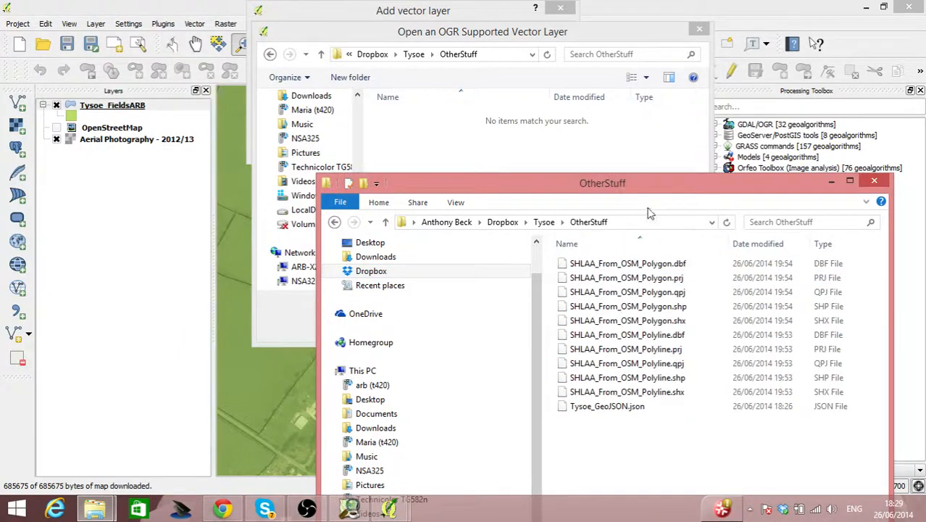
left_click_drag(656, 187, 573, 82)
Step: Rename Tysoe_GeoJSON.json as Tysoe_GeoJSON.geojson and minimise the folder window
left_click(563, 302)
left_click(561, 304)
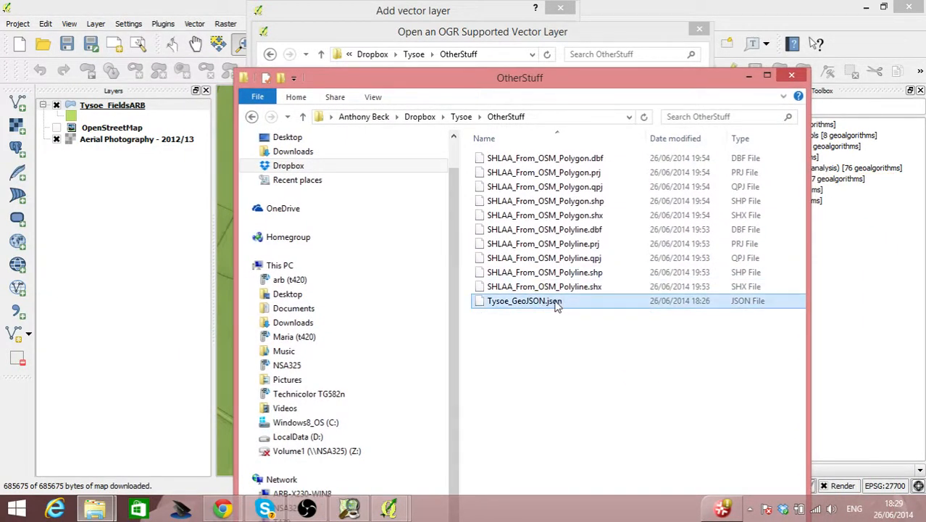
left_click(556, 304)
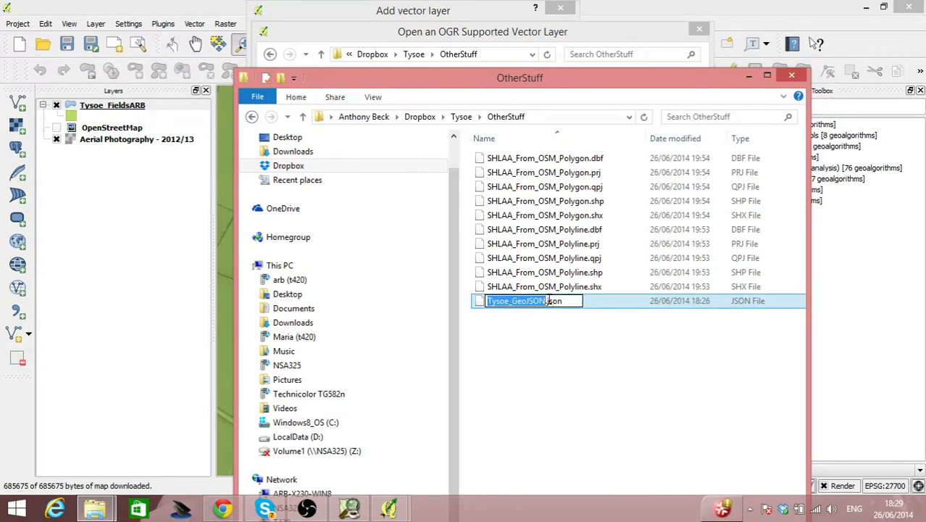
left_click(548, 301)
type("geo")
key("Return")
left_click(523, 259)
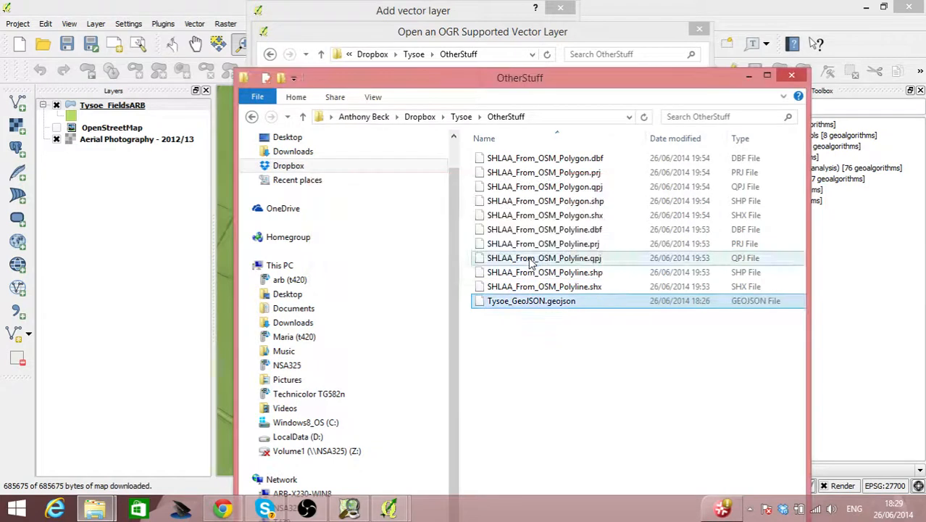
left_click(747, 79)
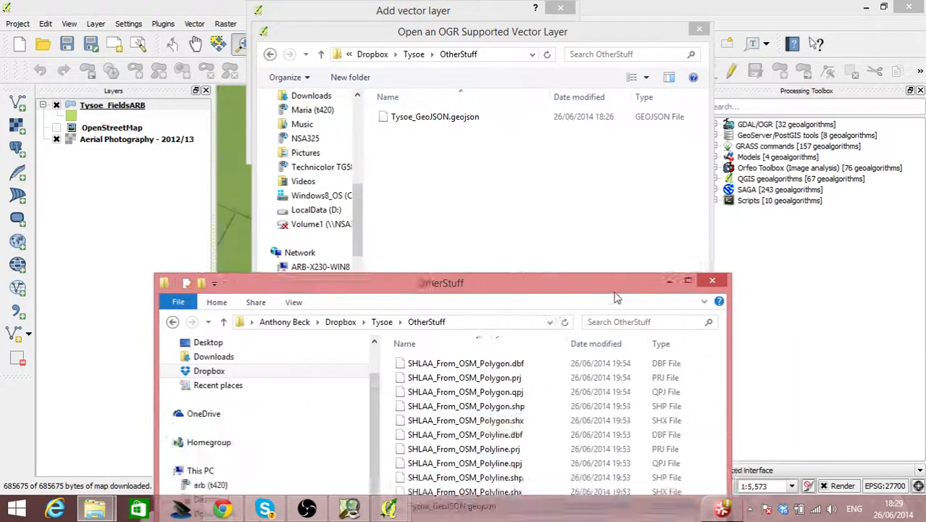
Step: Load Tysoe_GeoJSON.geojson into the QGIS project, adding only its LineString layer
left_click(448, 119)
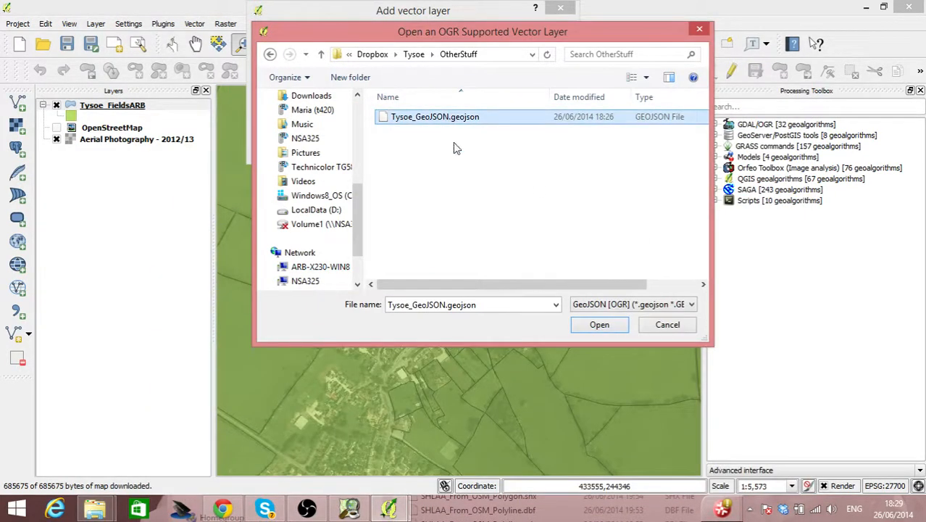
left_click(604, 328)
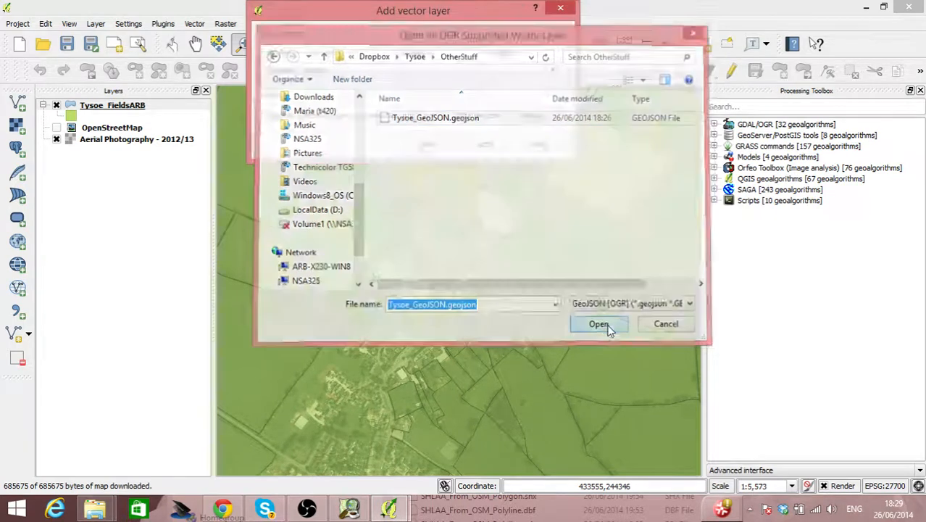
left_click(428, 146)
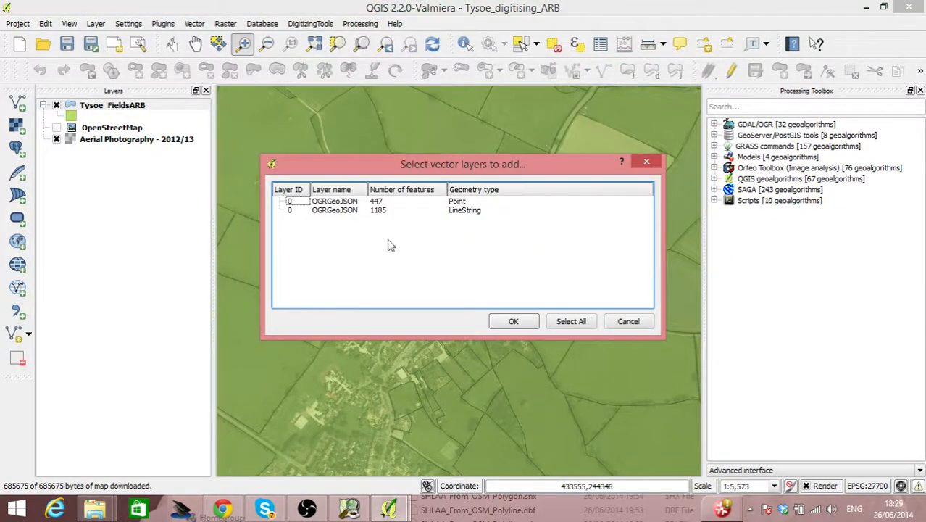
left_click(336, 211)
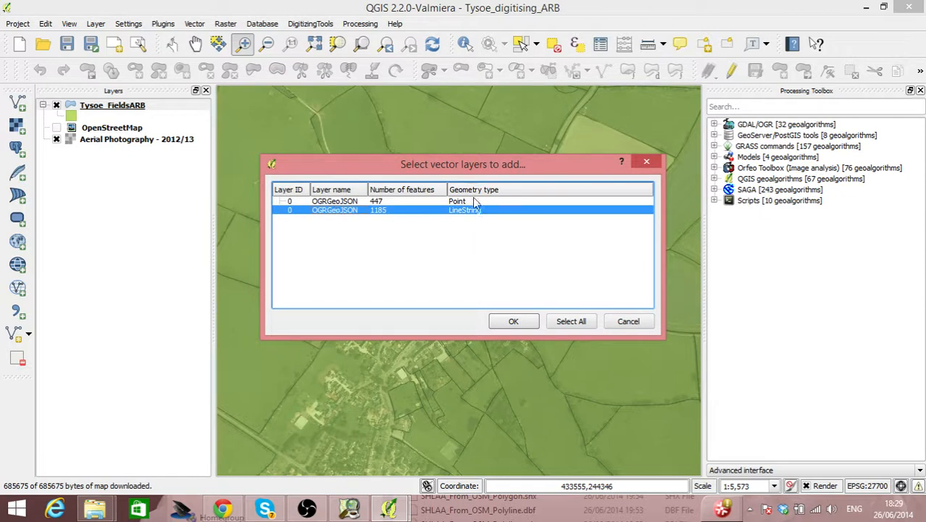
left_click(514, 323)
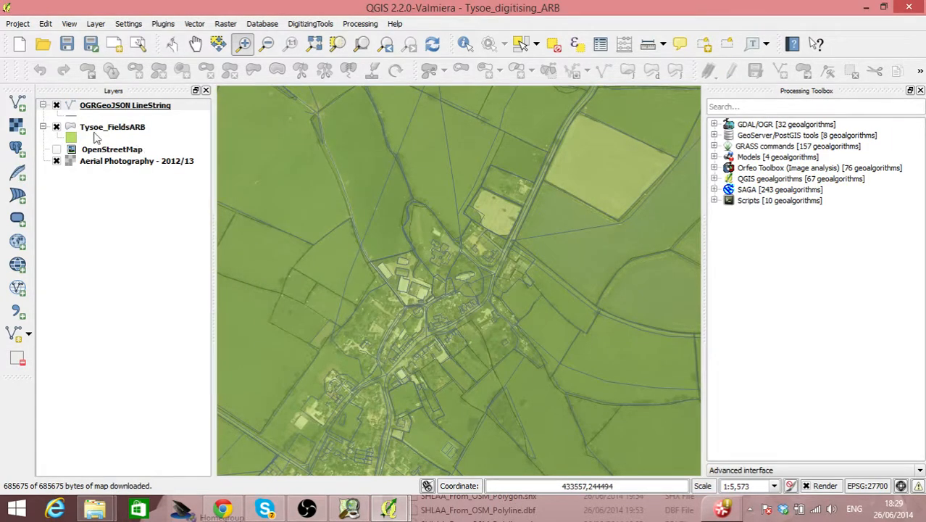
Step: Hide the Tysoe_FieldsARB and Aerial Photography - 2012/13 layers, leaving only the OGRGeoJSON LineString layer displayed
left_click(57, 127)
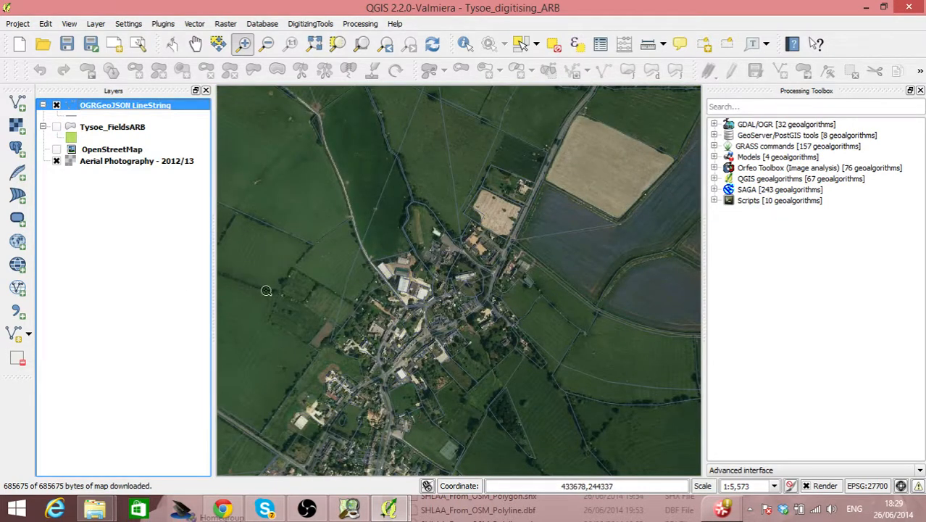
left_click(56, 161)
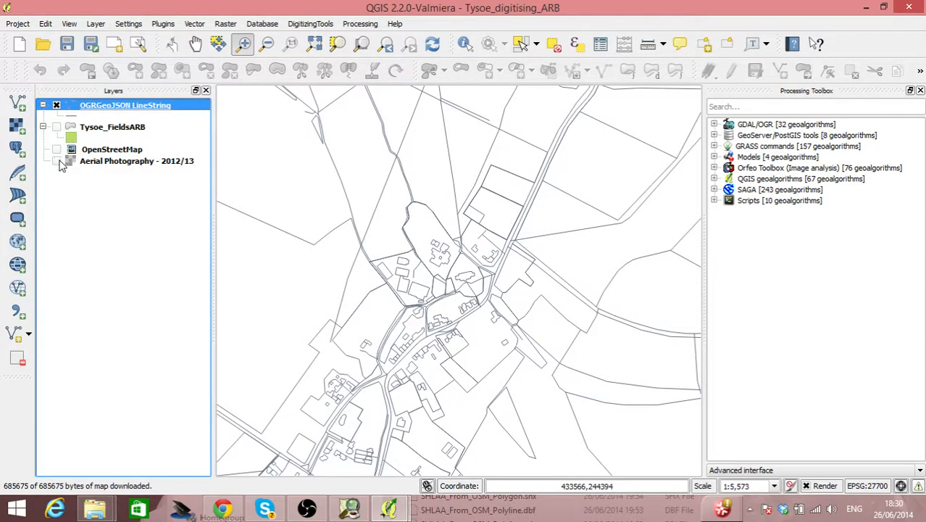
right_click(135, 109)
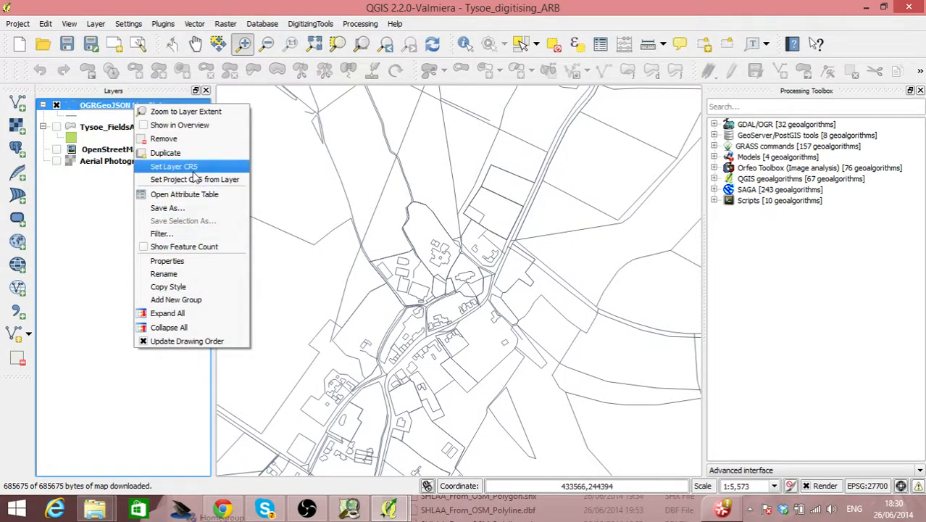
left_click(108, 109)
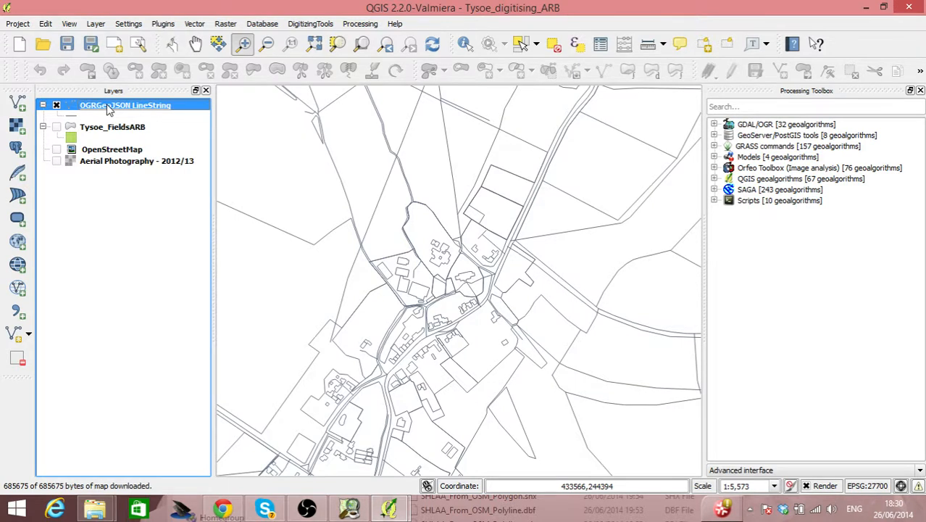
Step: Open the Query Builder from the general properties of the OGRGeoJSON LineString layer
right_click(108, 109)
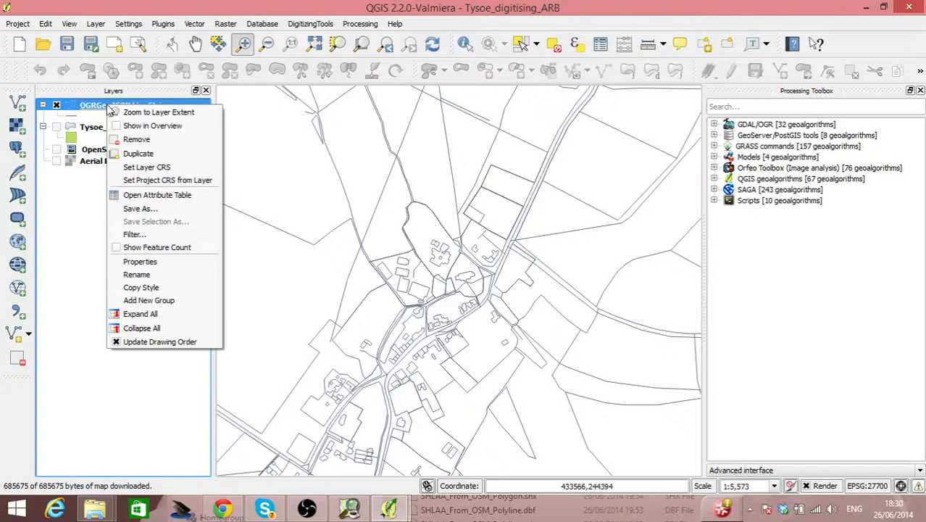
left_click(145, 262)
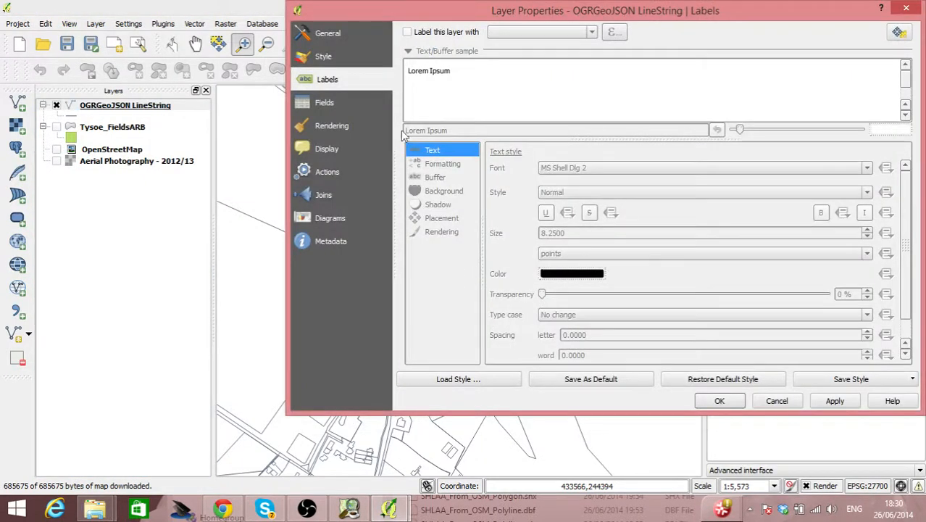
left_click(335, 34)
left_click(883, 347)
Step: Look through the layer's fields and start the filter expression with the "area" field
left_click(521, 84)
scroll(521, 145, "down", 15)
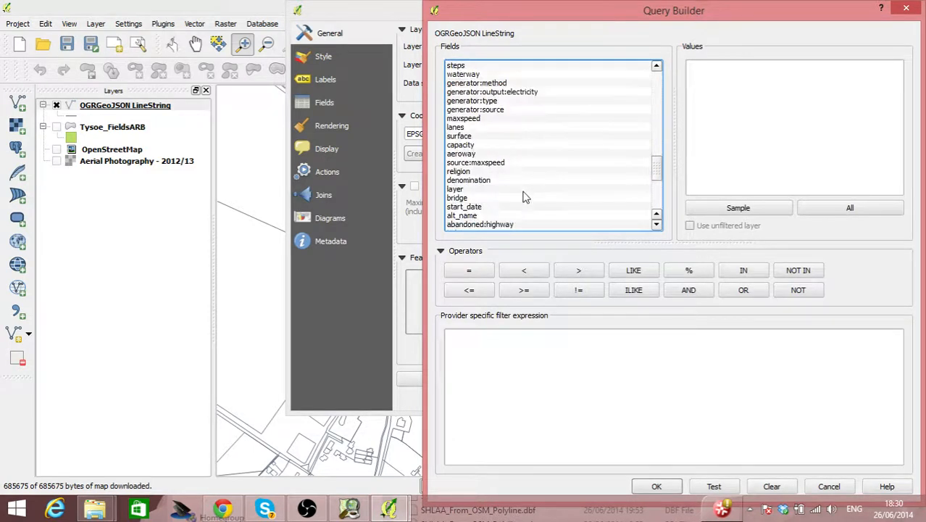
scroll(526, 200, "down", 8)
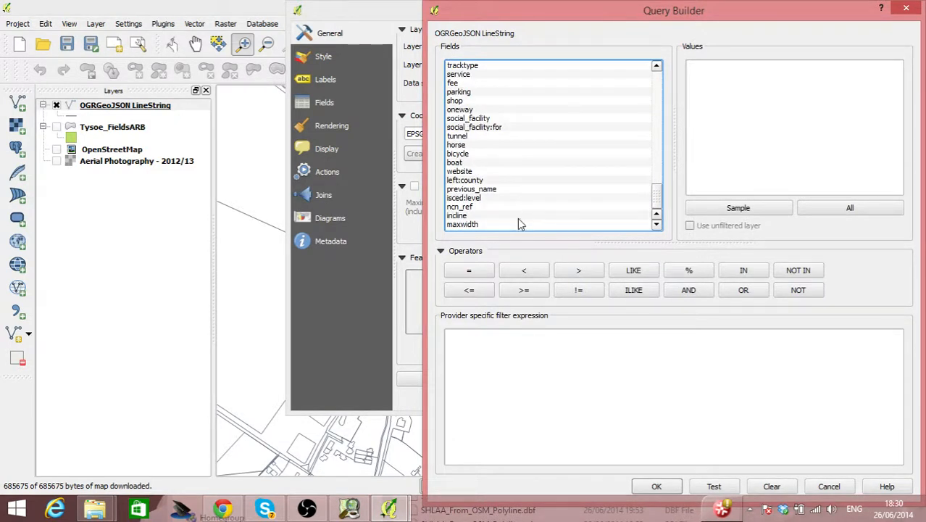
scroll(518, 223, "up", 5)
scroll(517, 224, "up", 18)
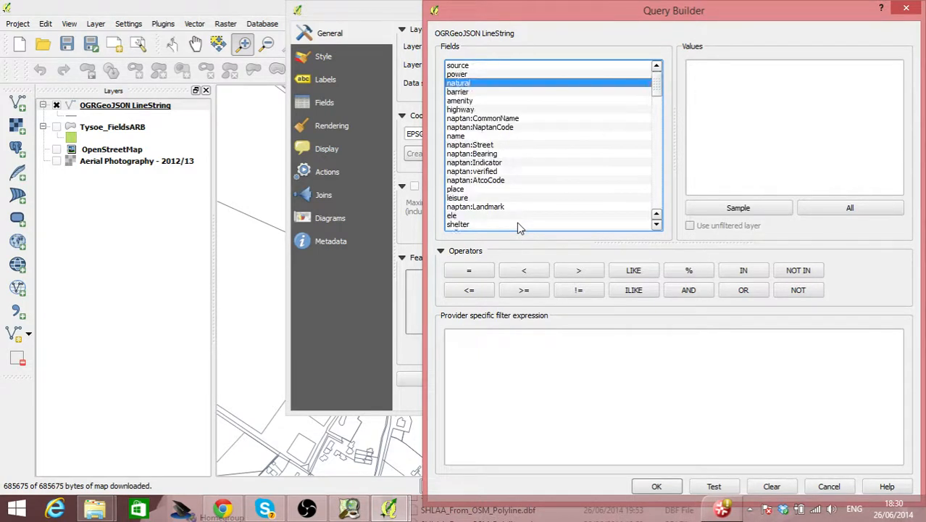
left_click_drag(661, 88, 660, 131)
left_click_drag(657, 138, 657, 150)
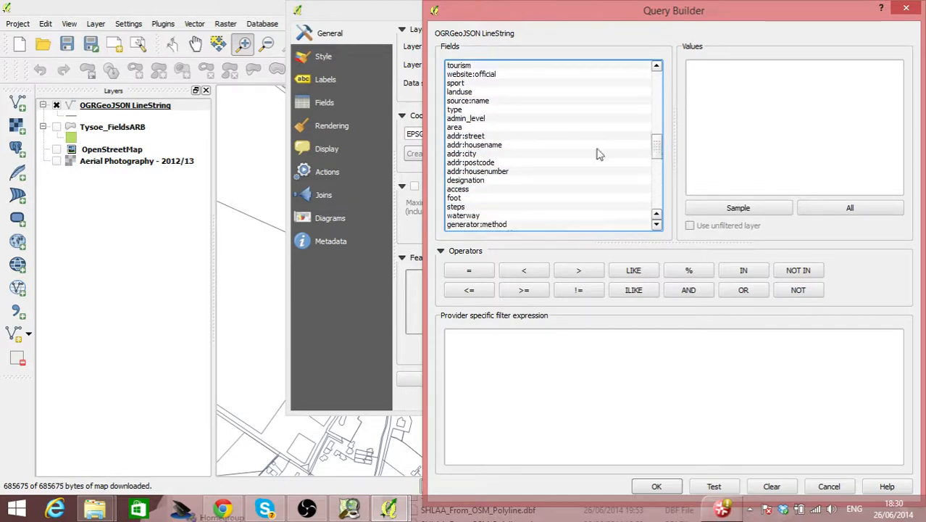
double_click(468, 129)
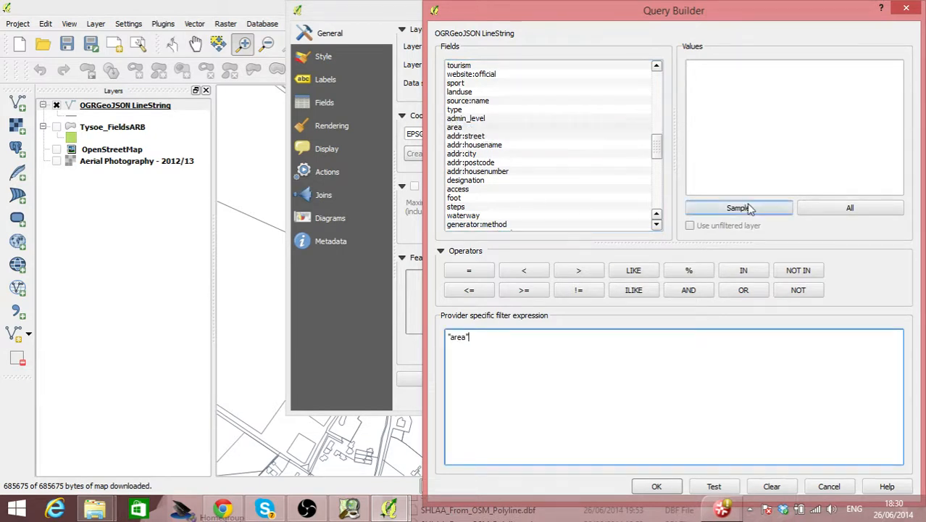
Step: List all values of the "area" field, complete the filter as "area" = 'yes' and test it
left_click(852, 208)
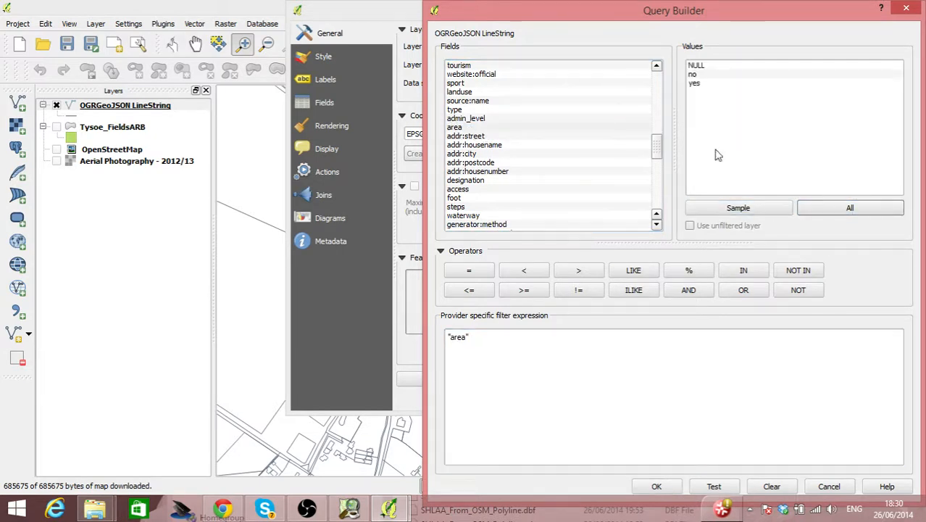
left_click(478, 273)
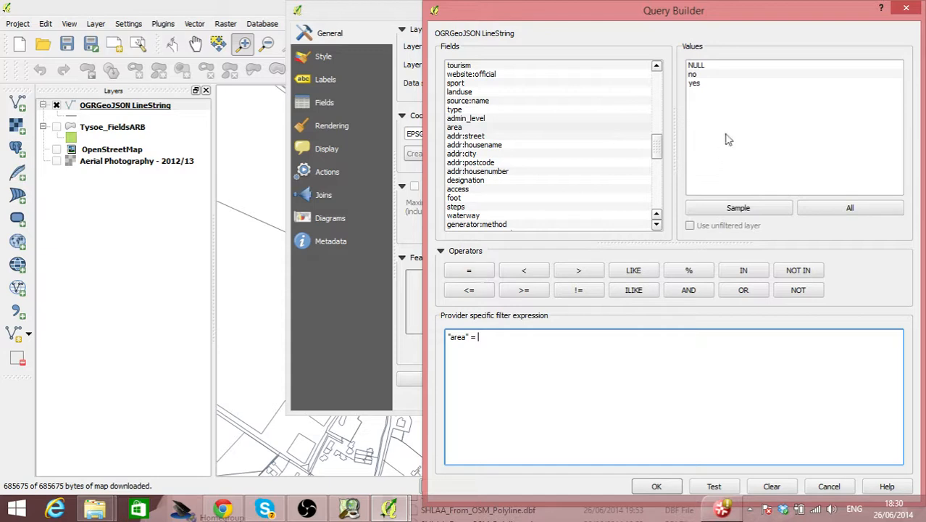
double_click(695, 84)
left_click(714, 487)
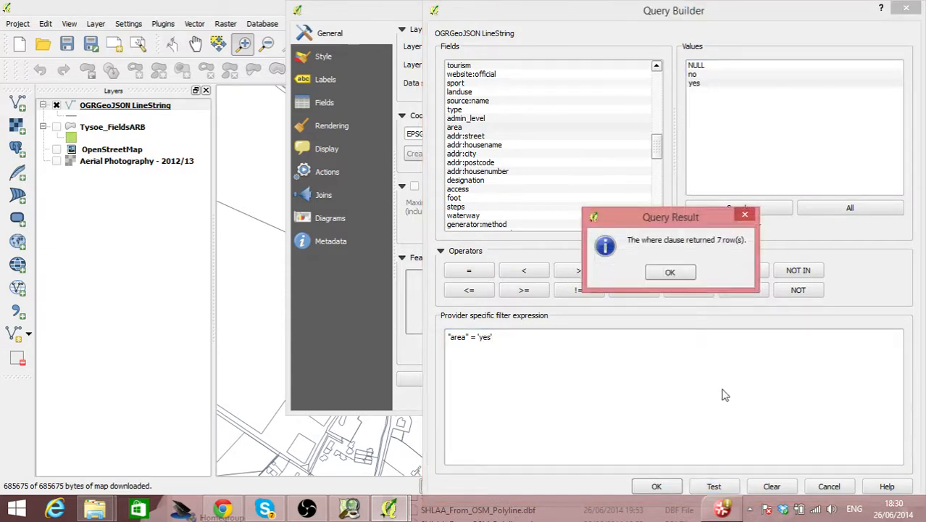
left_click(680, 276)
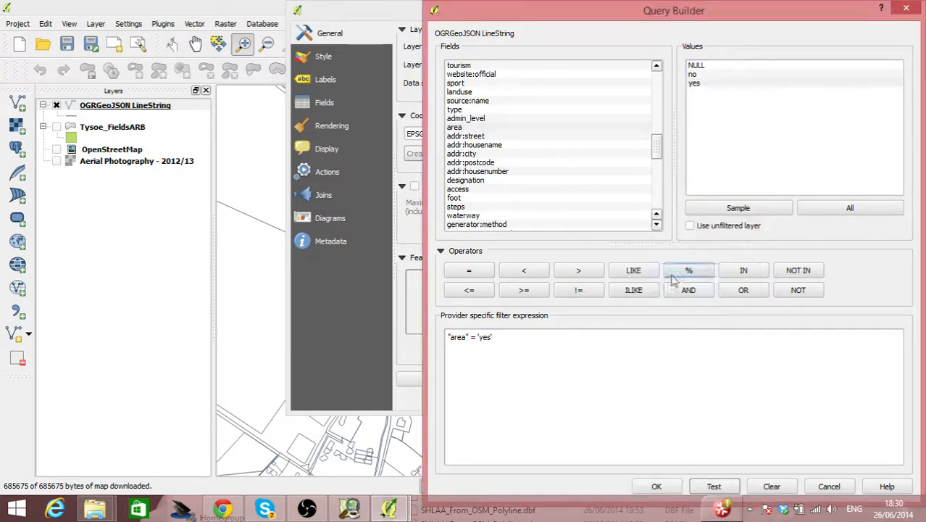
Step: Accept the "area" = 'yes' query and apply it to the OGRGeoJSON LineString layer
left_click(656, 486)
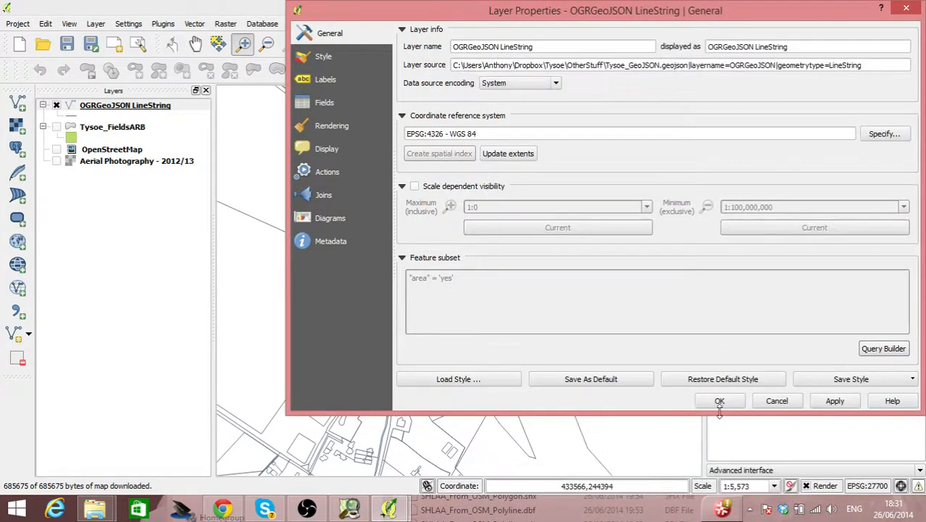
left_click(835, 401)
left_click(720, 401)
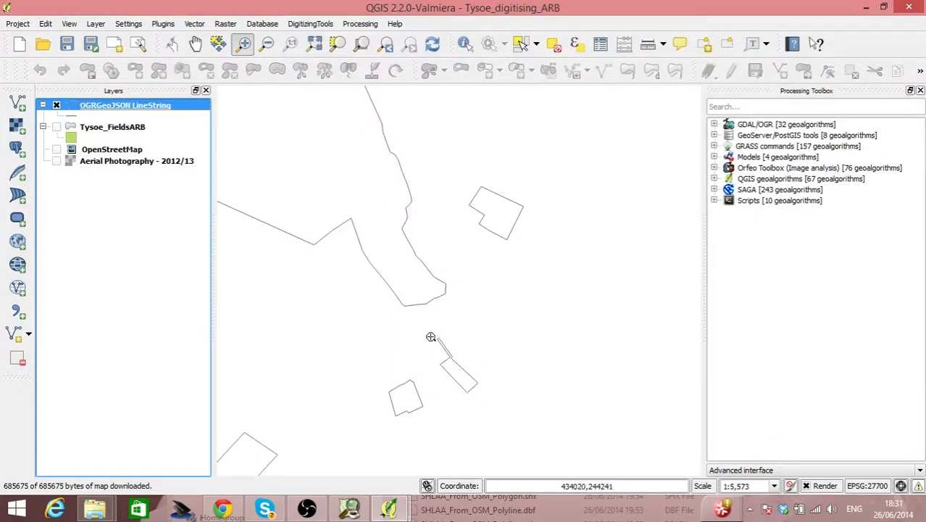
Step: Select all the filtered OGRGeoJSON LineString features by enclosing them in a freely drawn polygon
left_click(267, 46)
left_click_drag(285, 186, 386, 326)
left_click(367, 217)
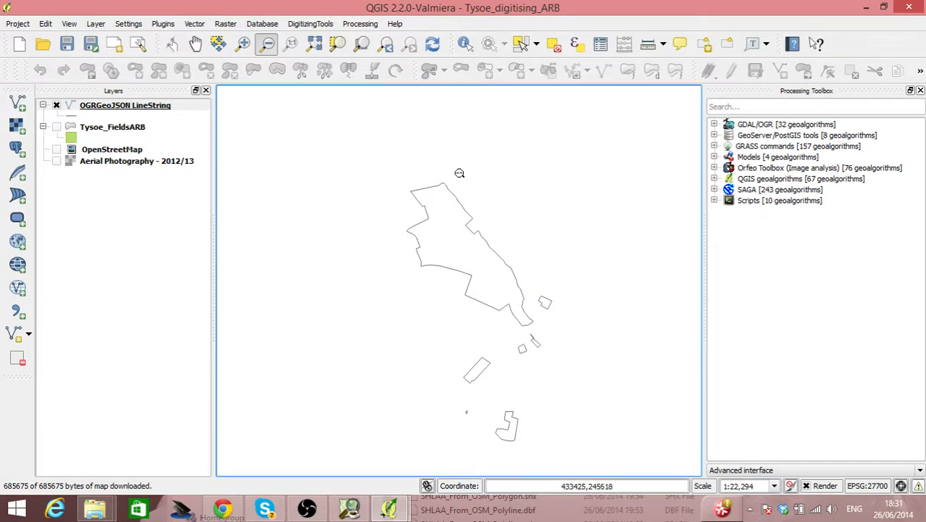
left_click(537, 43)
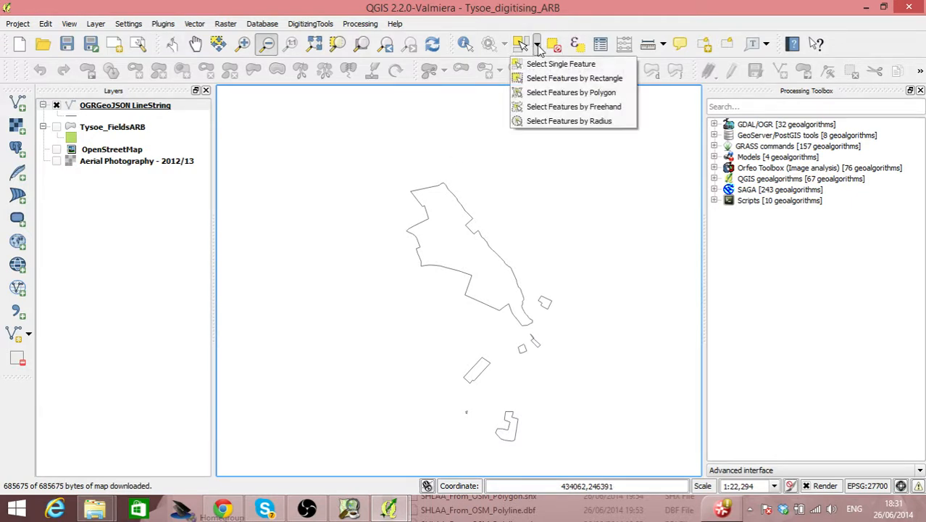
left_click(564, 94)
left_click(341, 156)
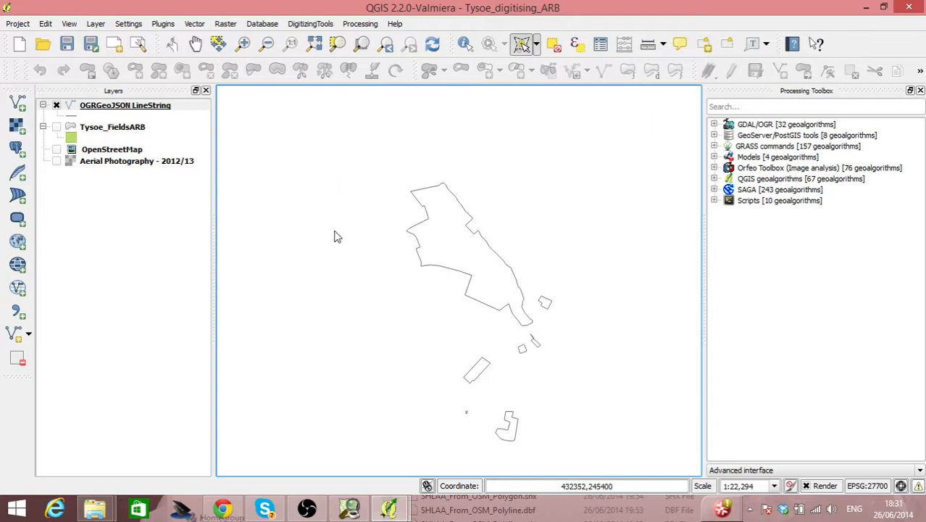
left_click(346, 425)
left_click(576, 458)
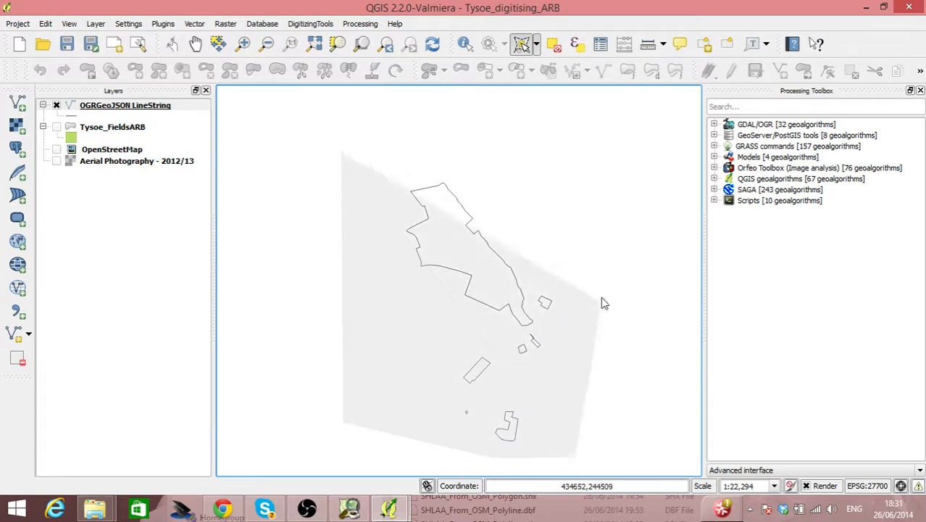
left_click(611, 225)
right_click(547, 124)
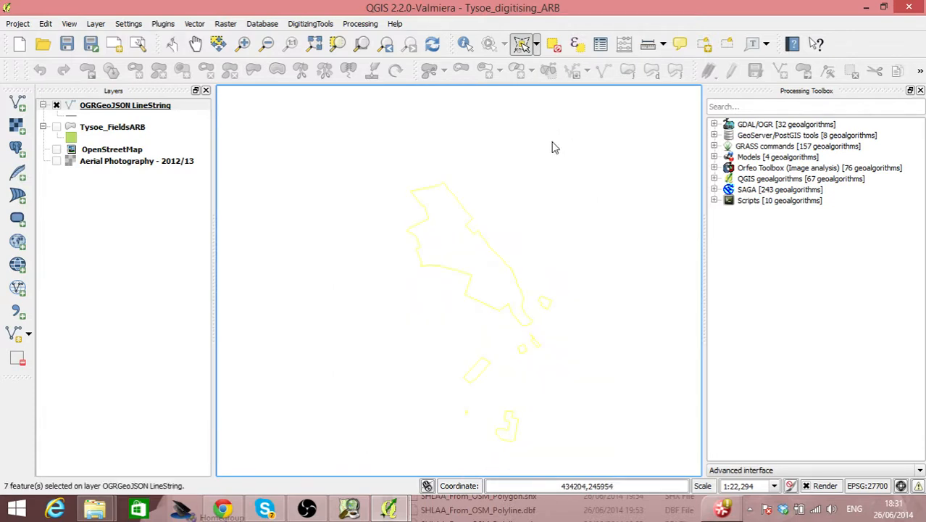
Step: Start saving the selected lines as an ESRI Shapefile, overwriting SHLAA_From_OSM_Polyline.shp in the OtherStuff folder
right_click(132, 108)
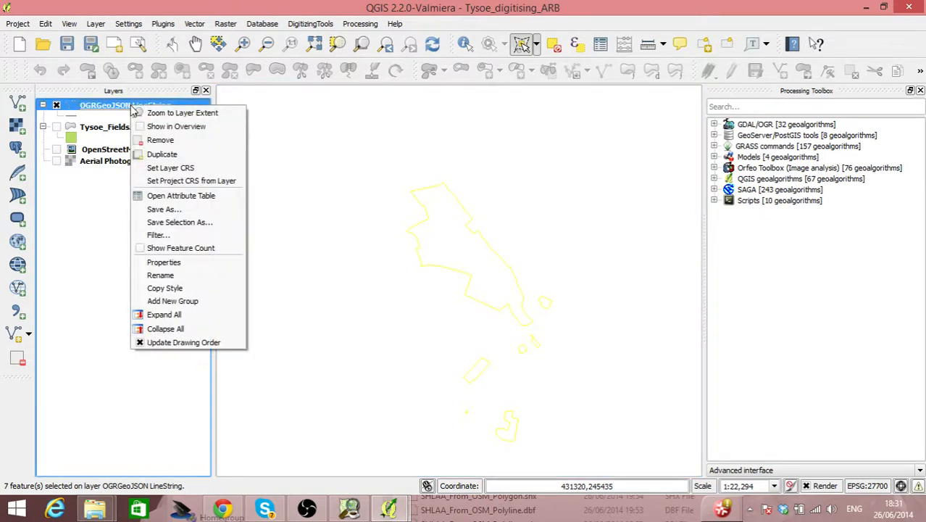
left_click(186, 223)
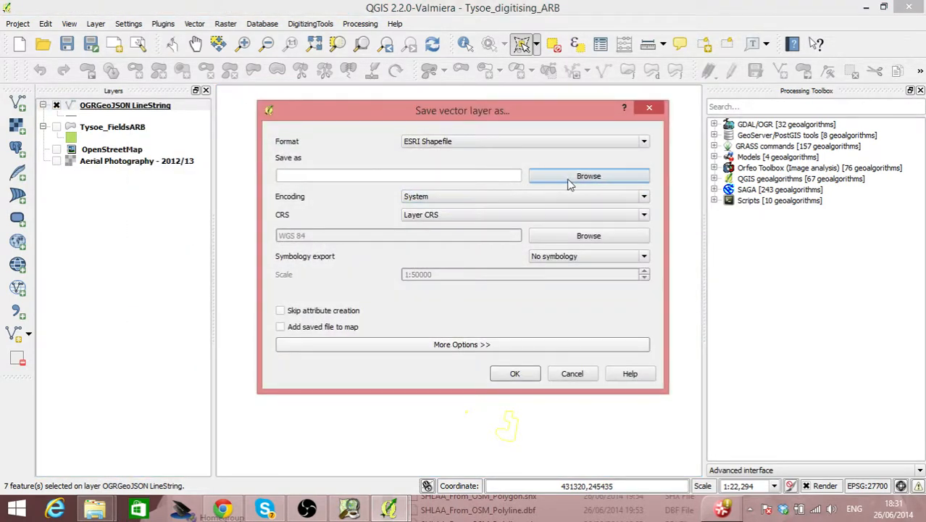
left_click(569, 181)
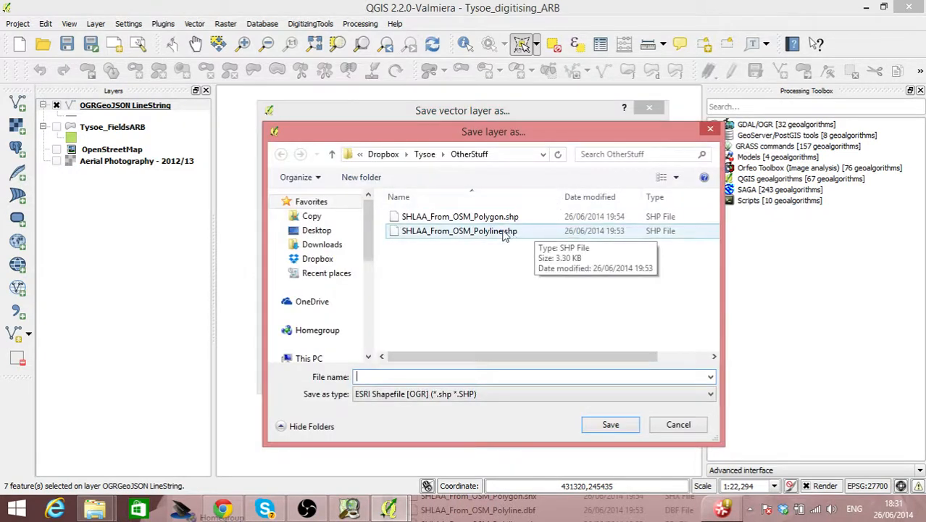
left_click(498, 232)
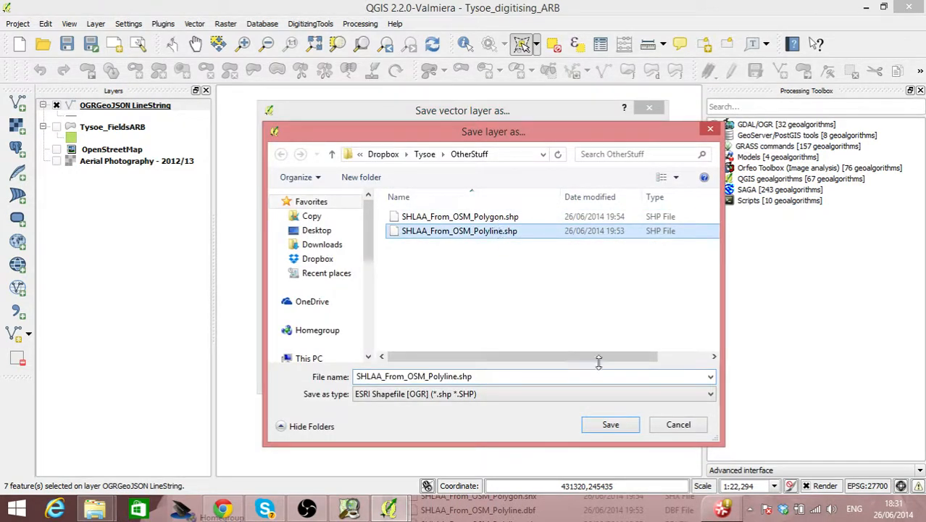
left_click(611, 425)
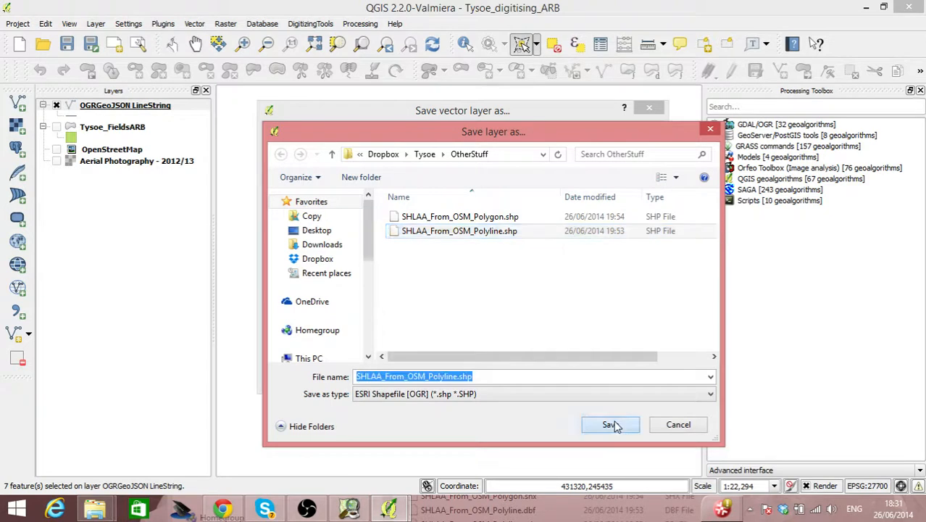
left_click(503, 260)
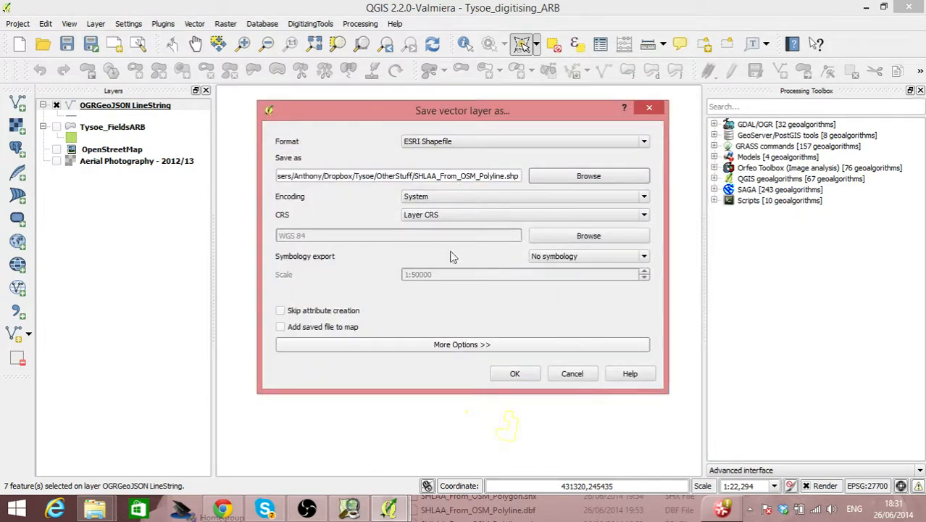
Step: Export the selection in the Project CRS with the saved file added to the map
left_click(457, 214)
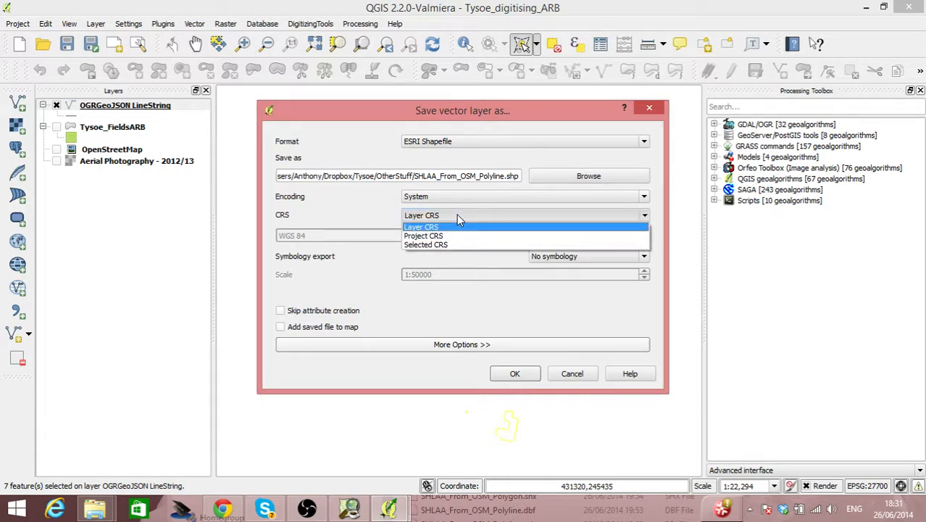
left_click(452, 236)
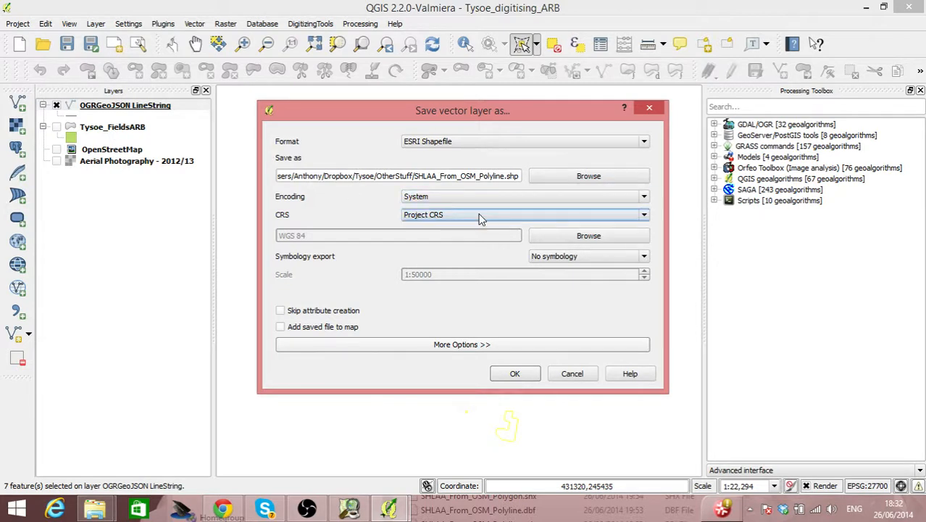
left_click(324, 327)
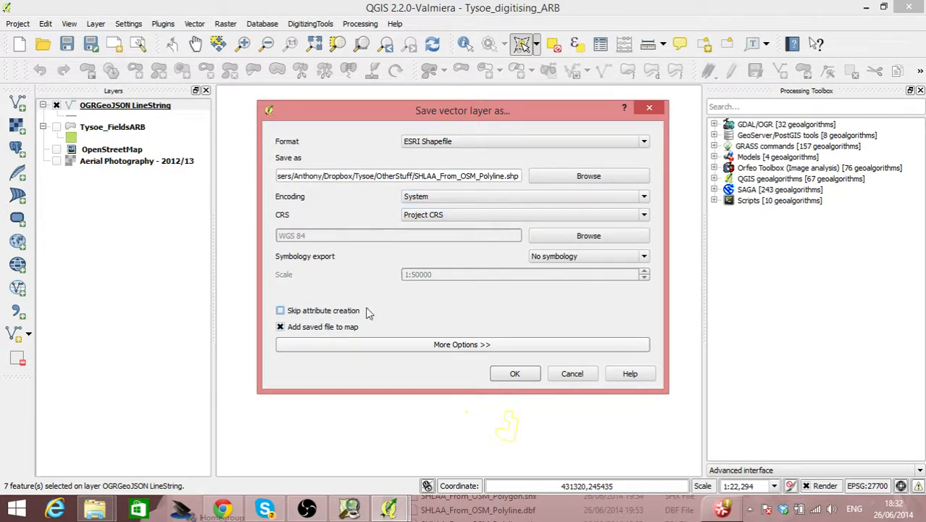
left_click(514, 374)
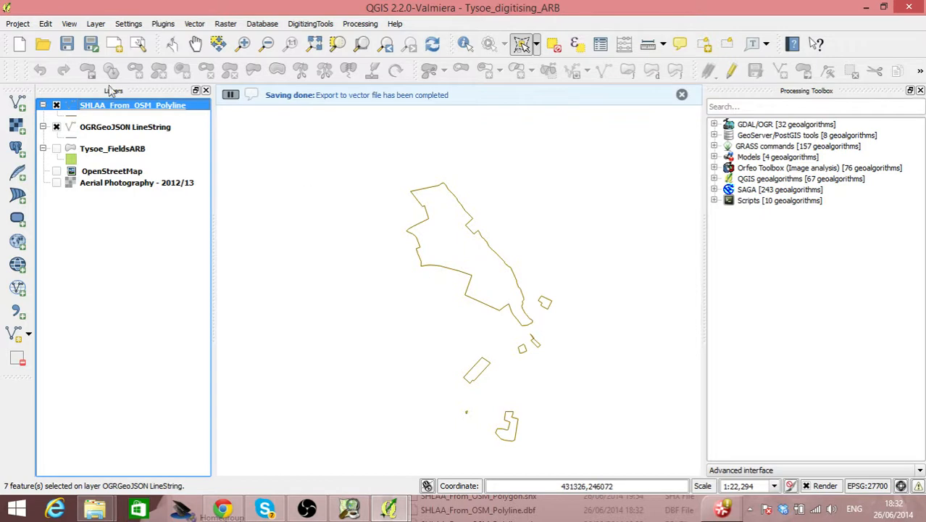
Step: Remove the OGRGeoJSON LineString layer from the project
right_click(103, 128)
left_click(145, 164)
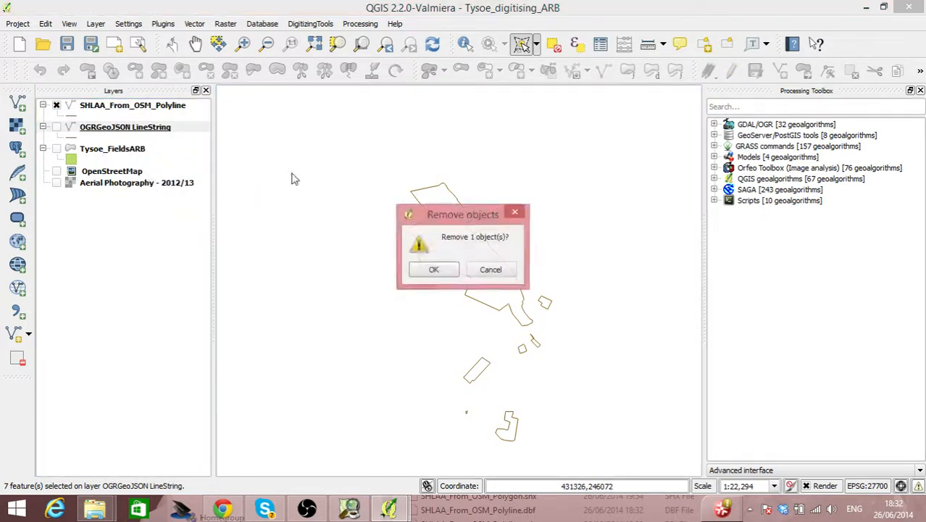
left_click(438, 274)
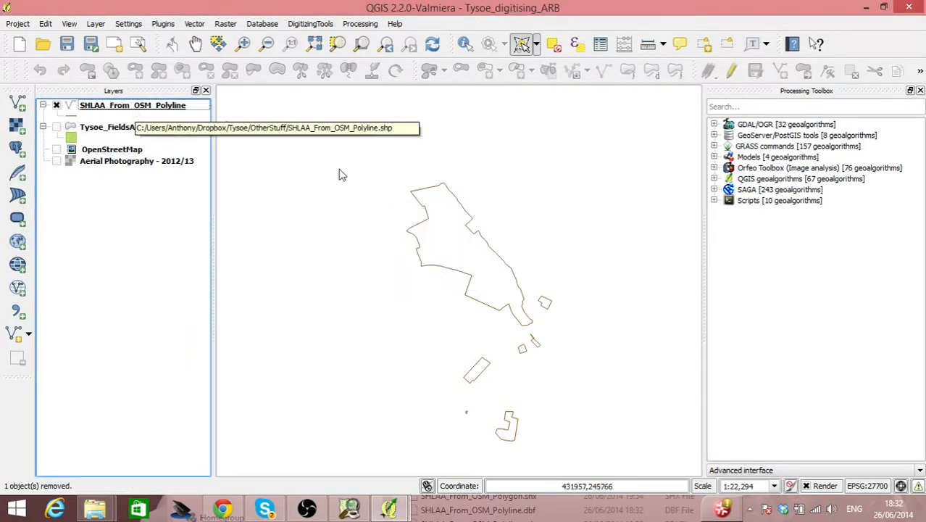
Step: Select all the SHLAA_From_OSM_Polyline features by drawing a polygon around them
left_click(383, 148)
left_click(368, 443)
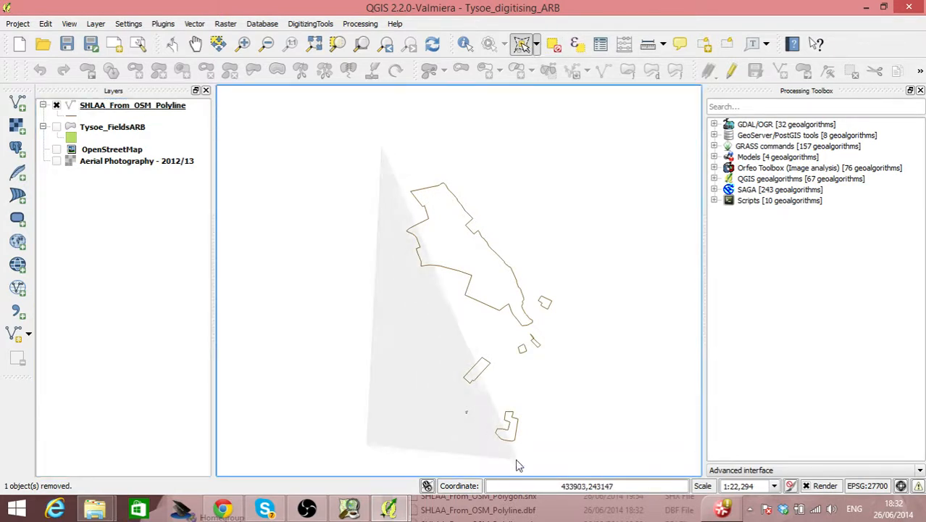
left_click(585, 434)
left_click(620, 240)
right_click(544, 137)
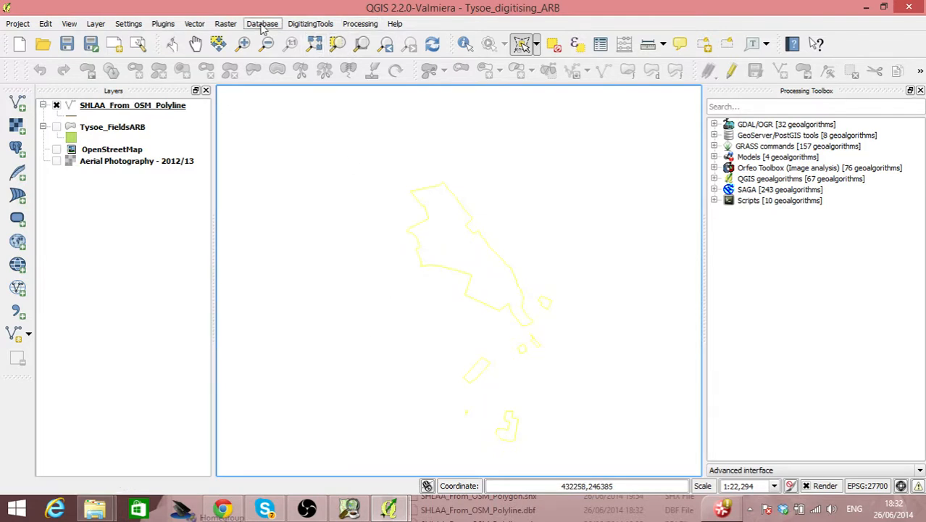
Step: Set up a Lines to polygons conversion of SHLAA_From_OSM_Polyline, replacing SHLAA_From_OSM_Polygon.shp in Dropbox\Tysoe\OtherStuff as the output
left_click(194, 24)
mouse_move(239, 110)
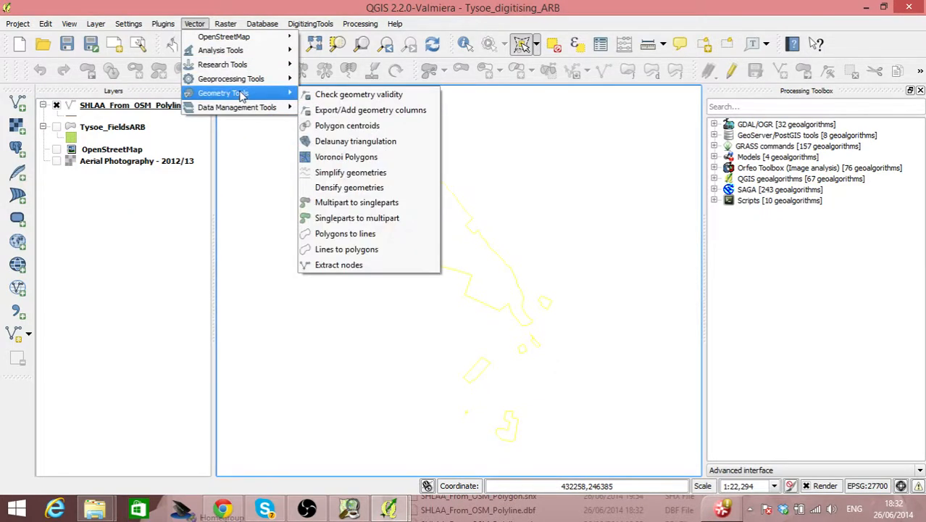
left_click(380, 251)
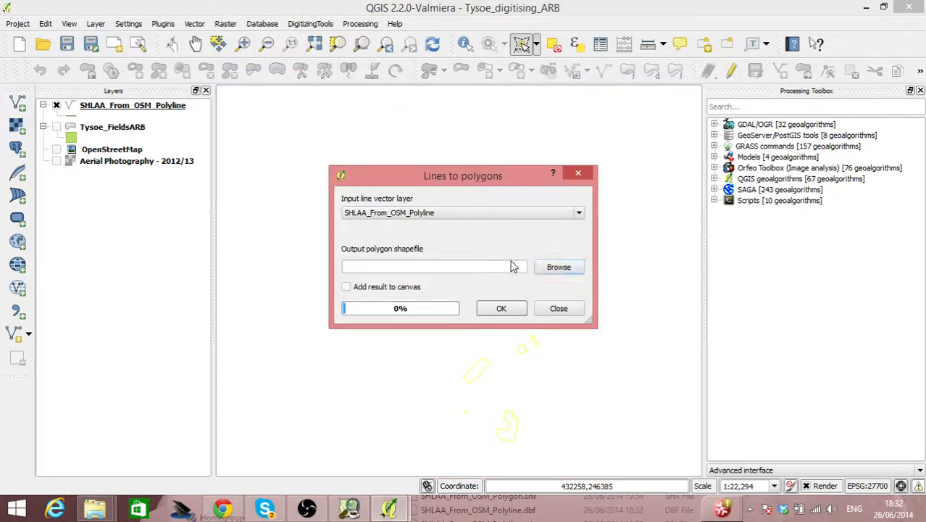
left_click(559, 267)
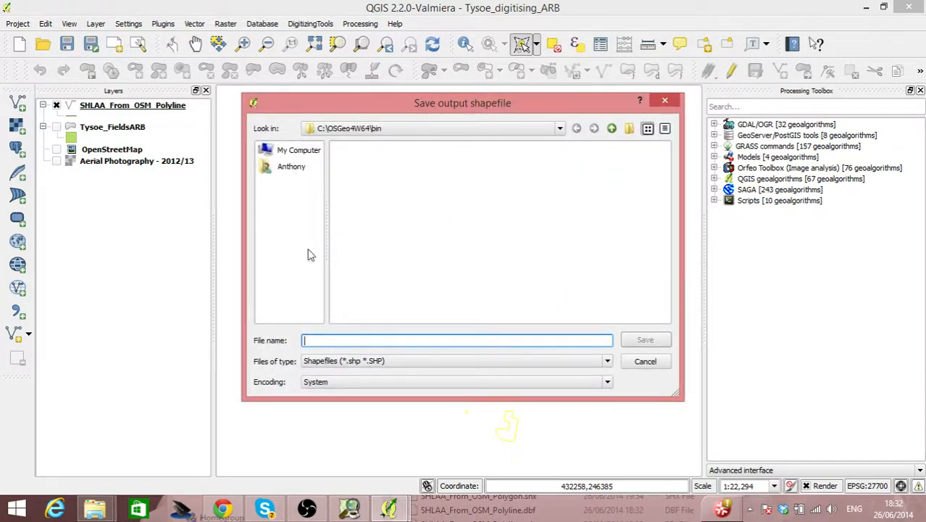
left_click(560, 129)
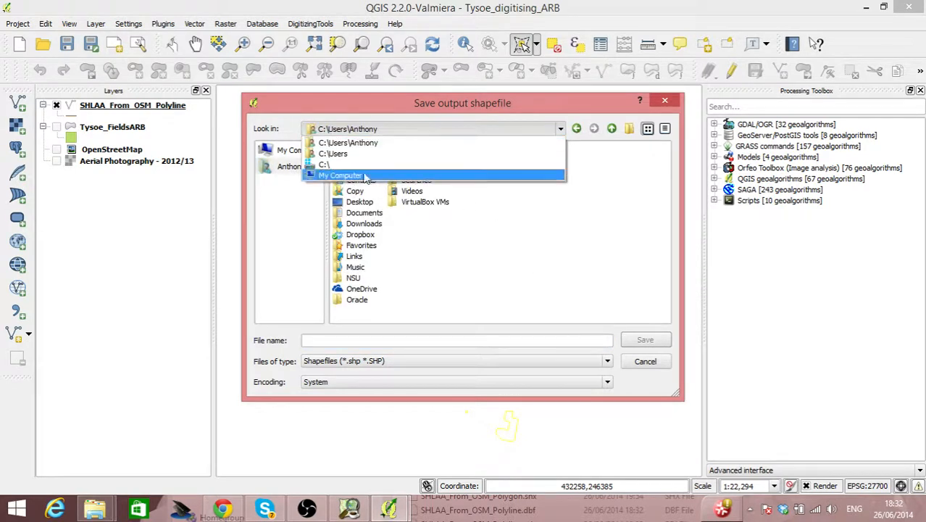
left_click(297, 221)
double_click(362, 239)
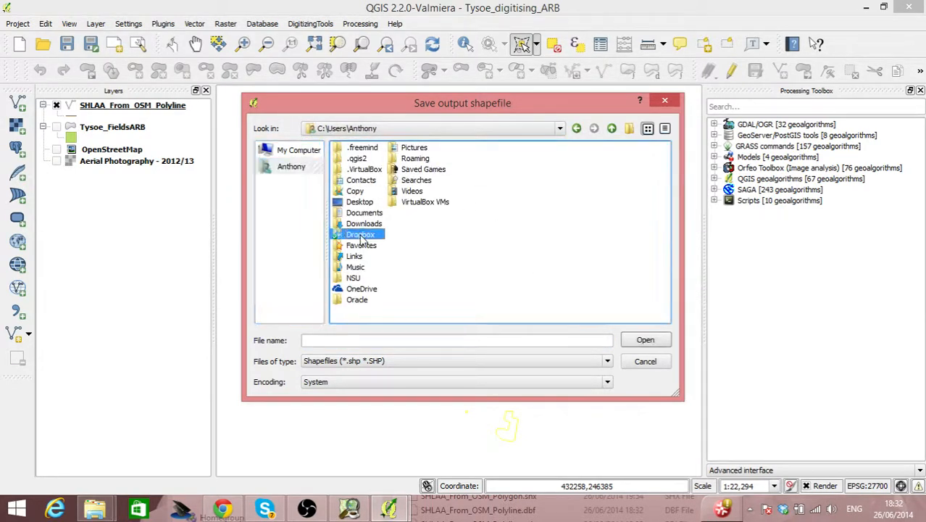
double_click(357, 299)
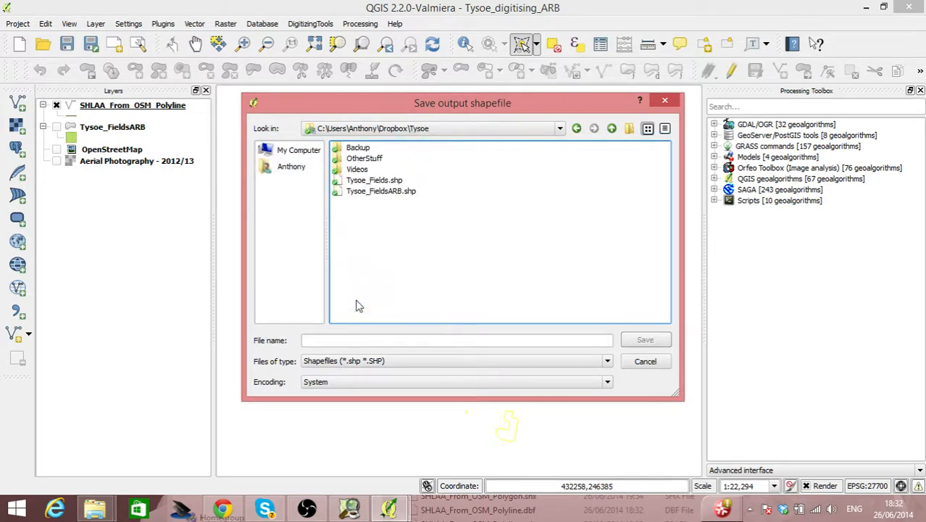
double_click(362, 163)
left_click(446, 148)
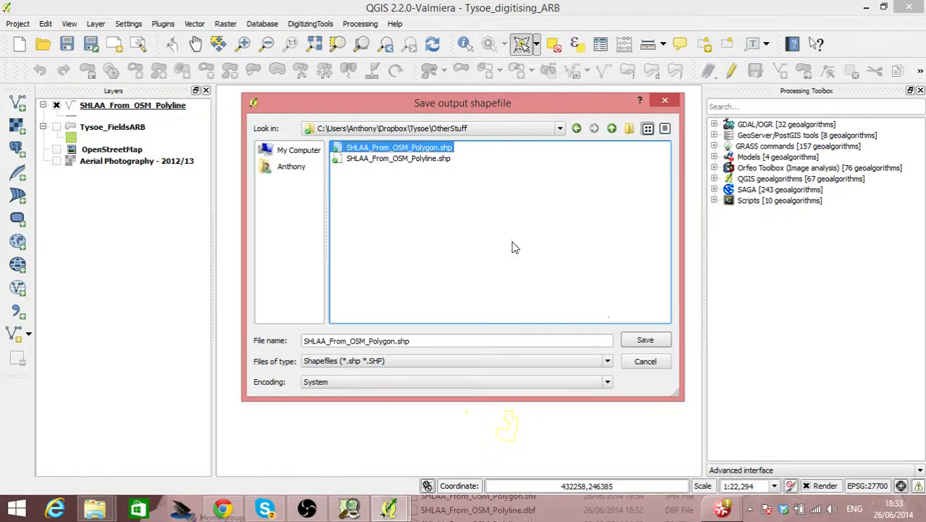
left_click(645, 340)
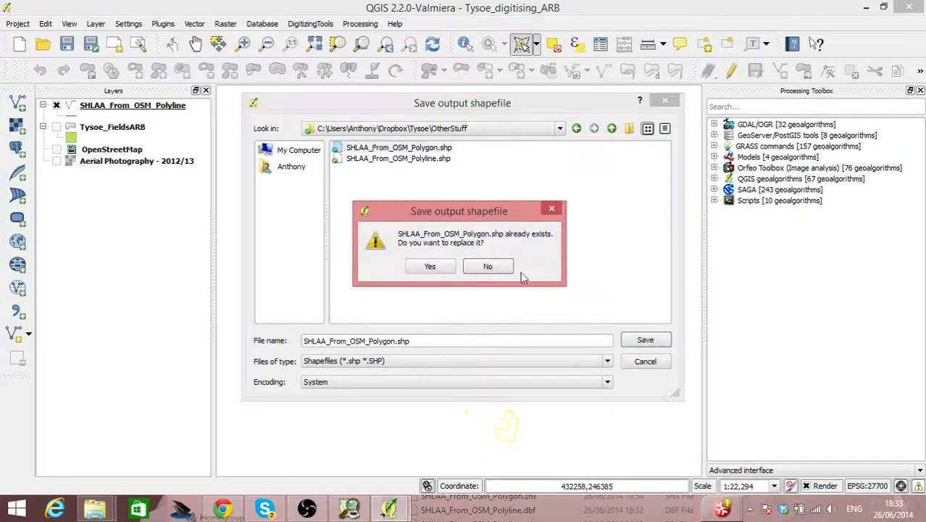
left_click(433, 267)
Step: Run the Lines to polygons conversion with the result added to the canvas, and close the tool
left_click(398, 287)
left_click(500, 310)
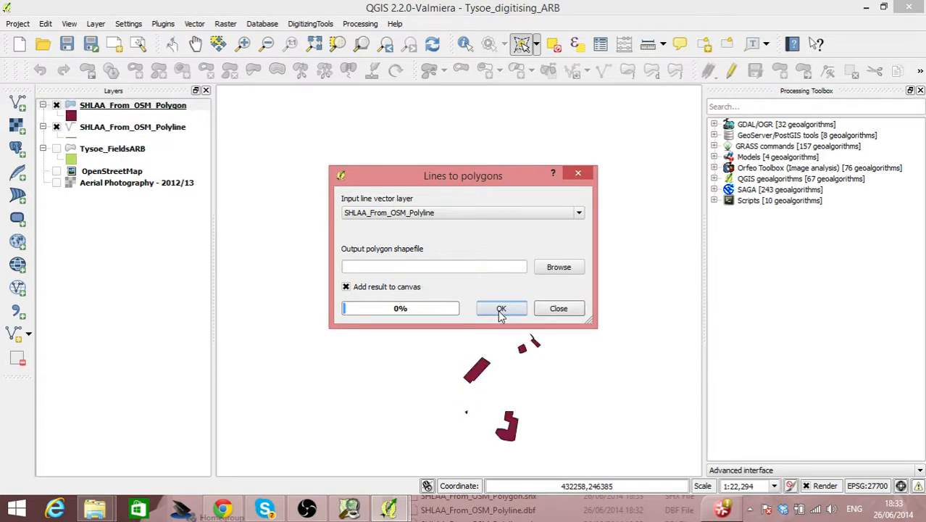
left_click(559, 309)
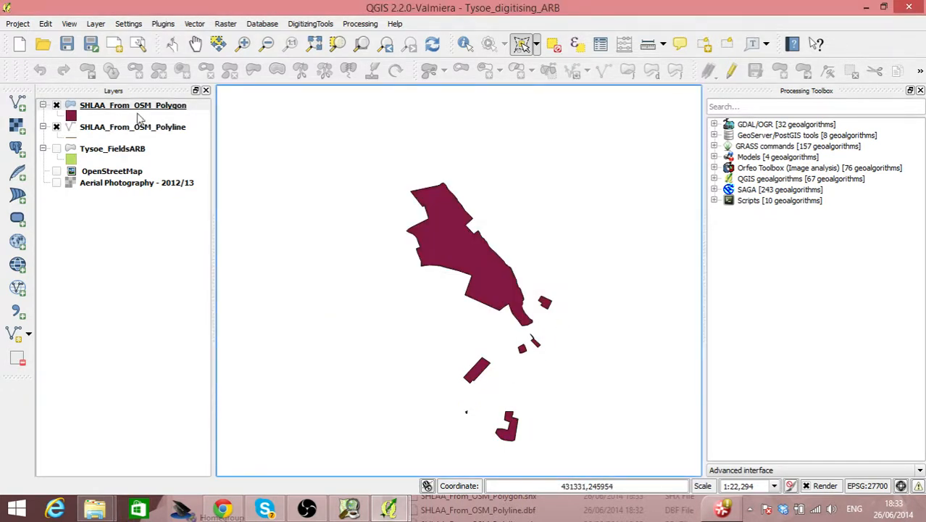
Step: Restyle the SHLAA_From_OSM_Polygon layer with the symbol layer type Outline: Simple line and apply it
double_click(121, 107)
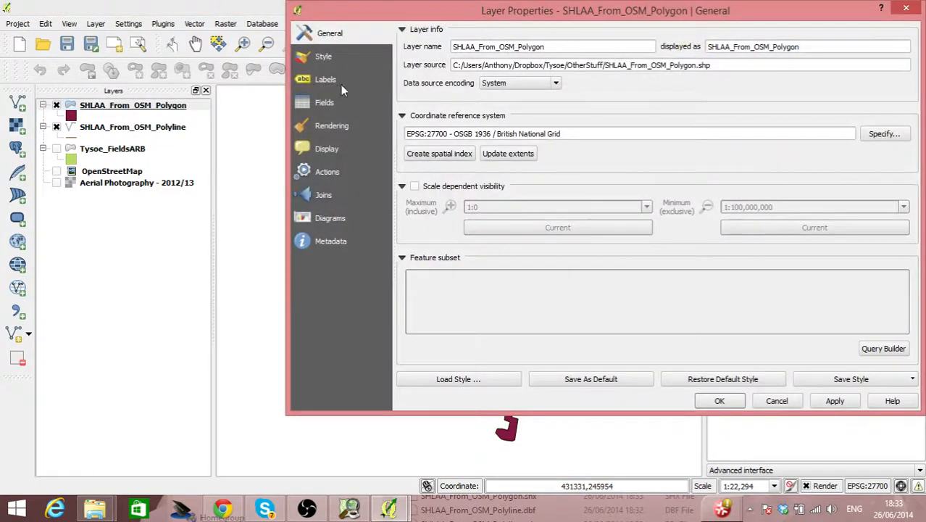
left_click(326, 58)
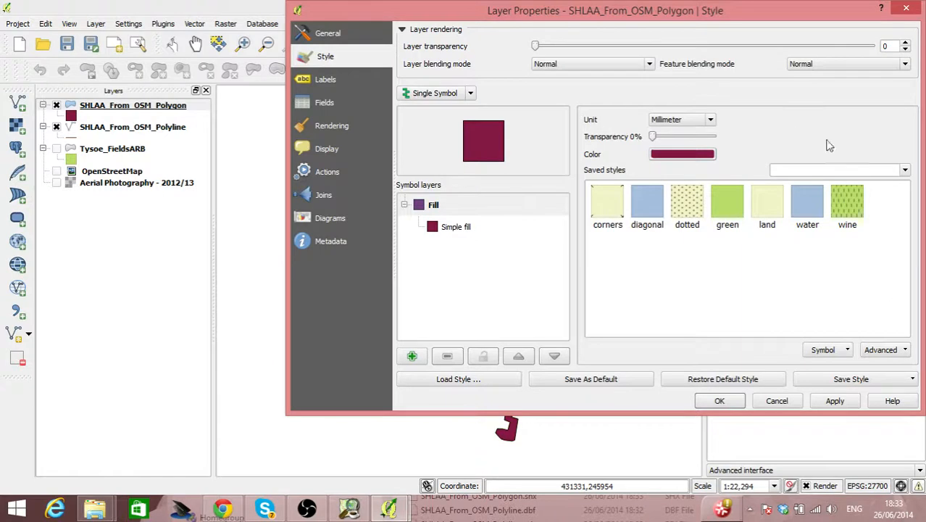
left_click(468, 229)
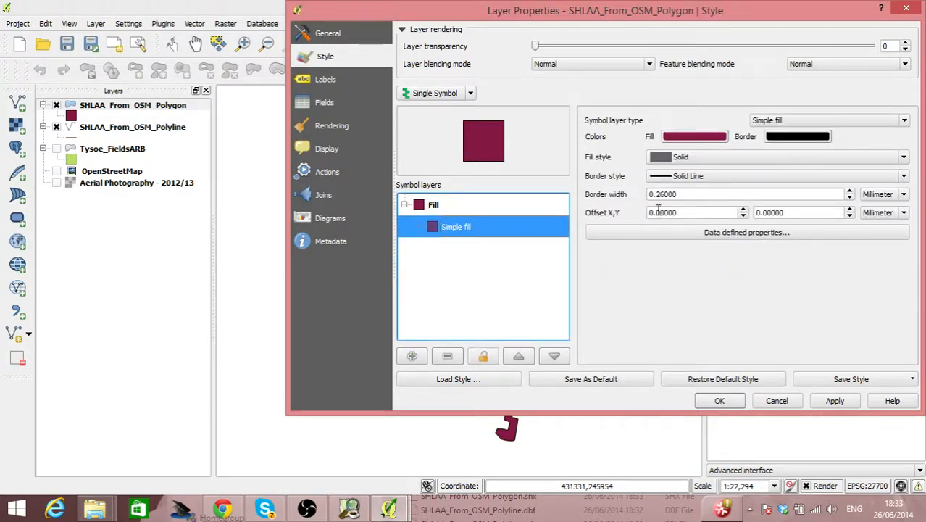
left_click(905, 122)
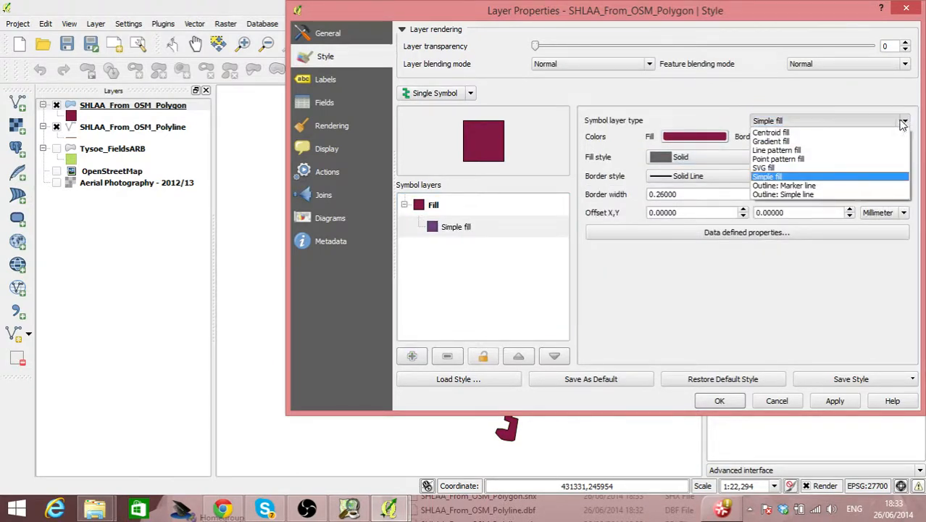
left_click(859, 185)
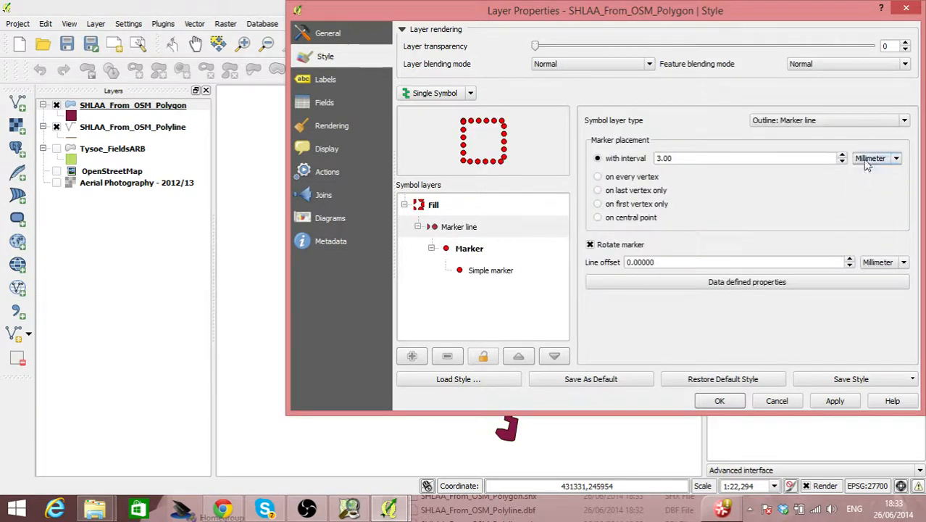
left_click(901, 121)
left_click(880, 187)
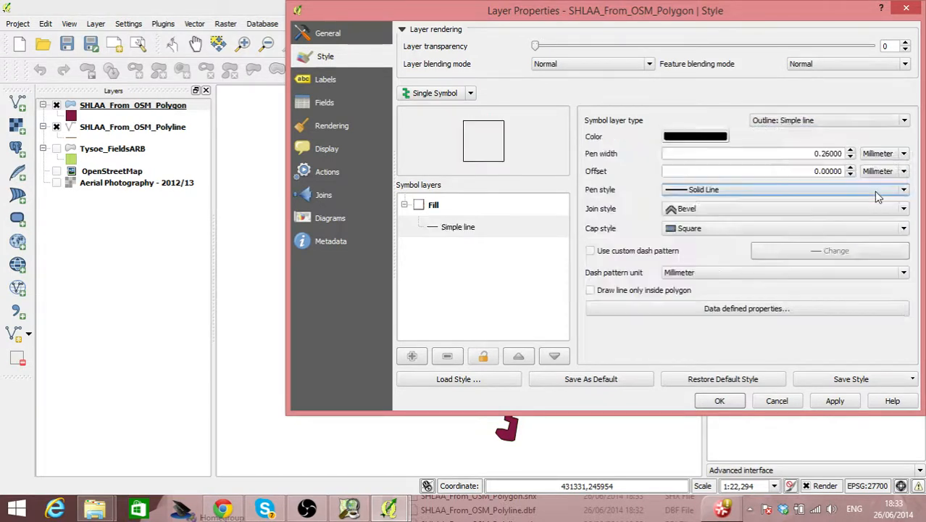
left_click(837, 398)
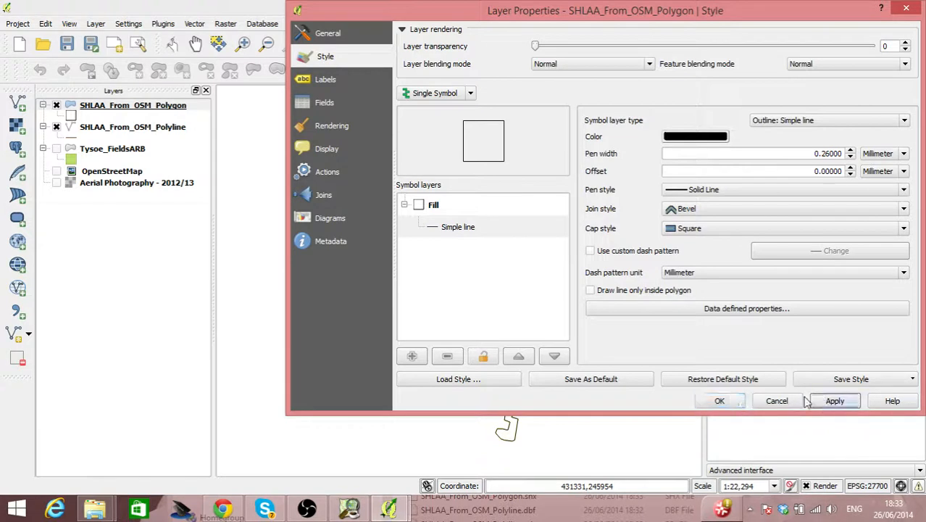
left_click(719, 402)
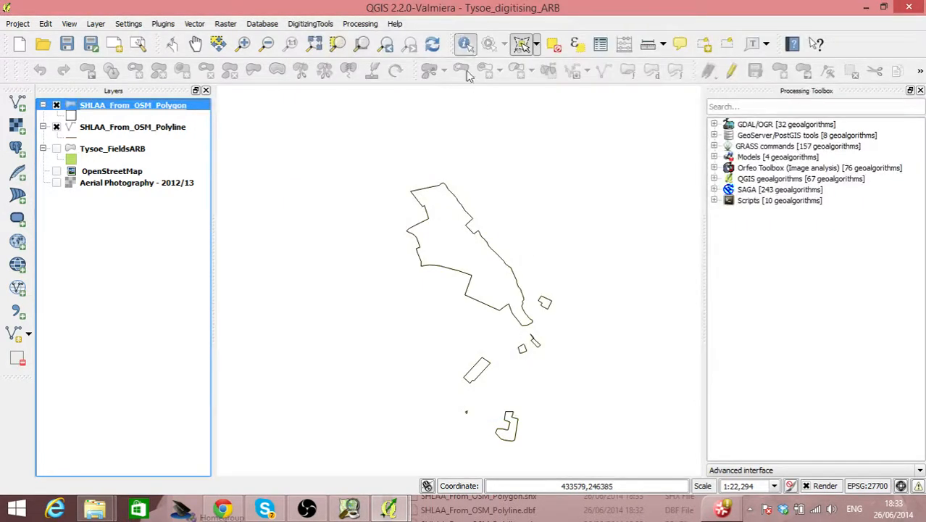
Step: Identify the largest SHLAA polygon and review its attributes down to the end of the results
left_click(464, 44)
left_click(458, 244)
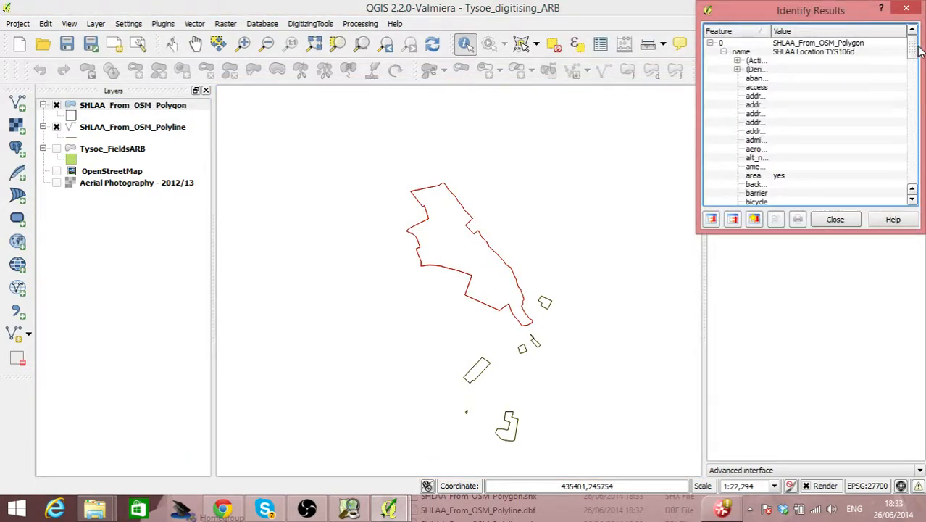
left_click_drag(914, 52, 915, 186)
left_click(833, 225)
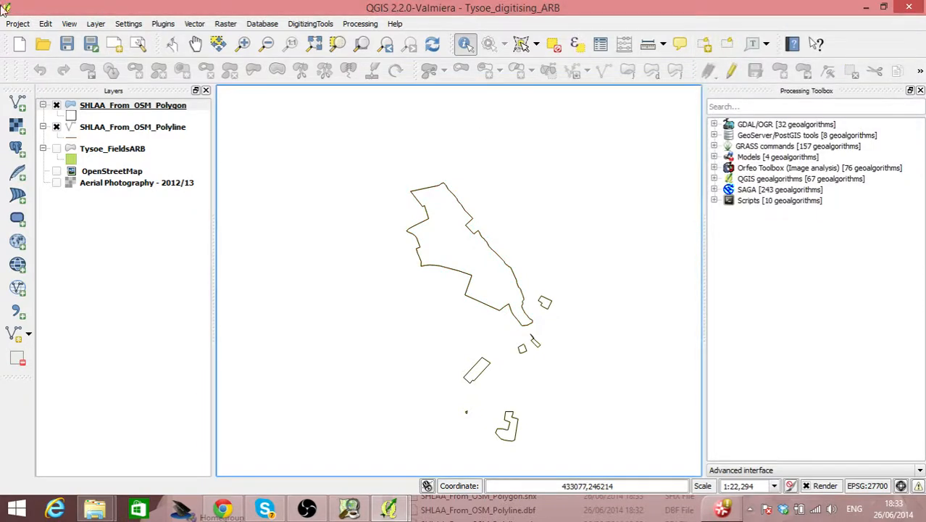
Step: Enable labelling for the SHLAA_From_OSM_Polygon layer and browse the fields available for its labels
left_click(107, 107)
double_click(106, 107)
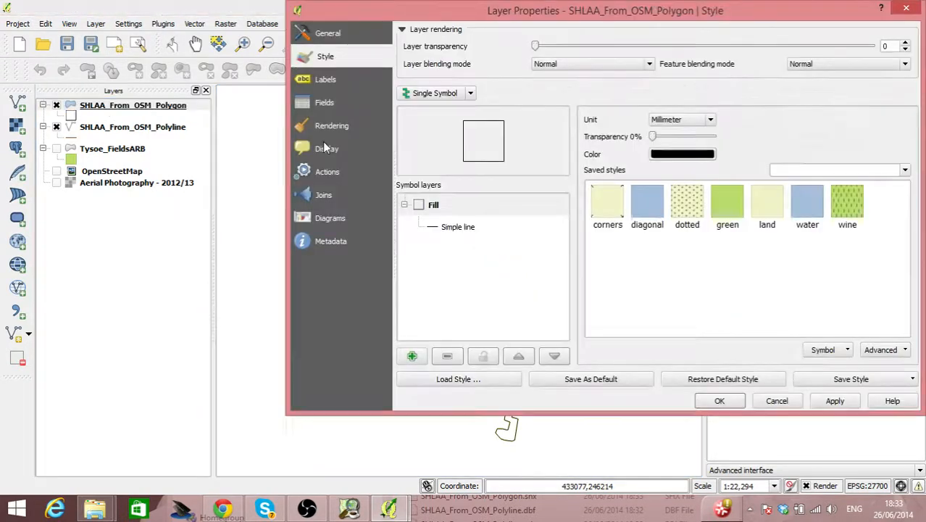
left_click(328, 80)
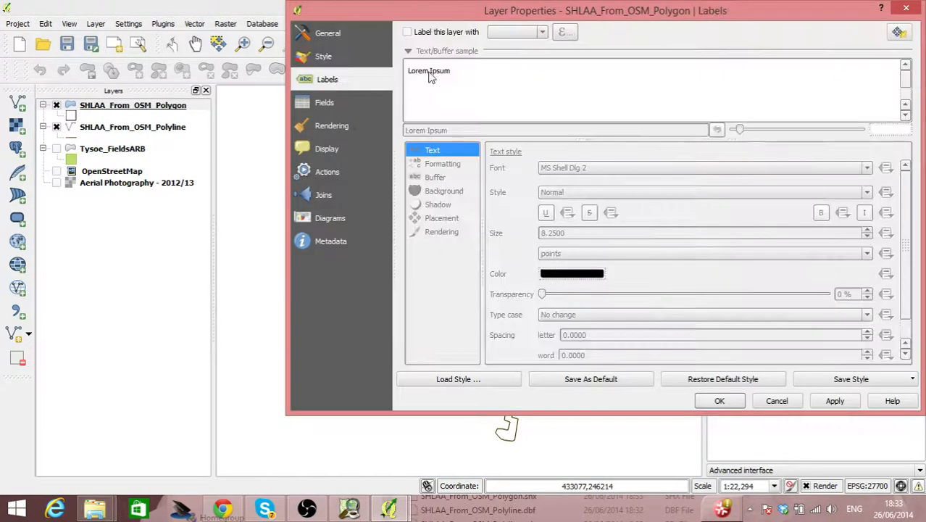
left_click(440, 33)
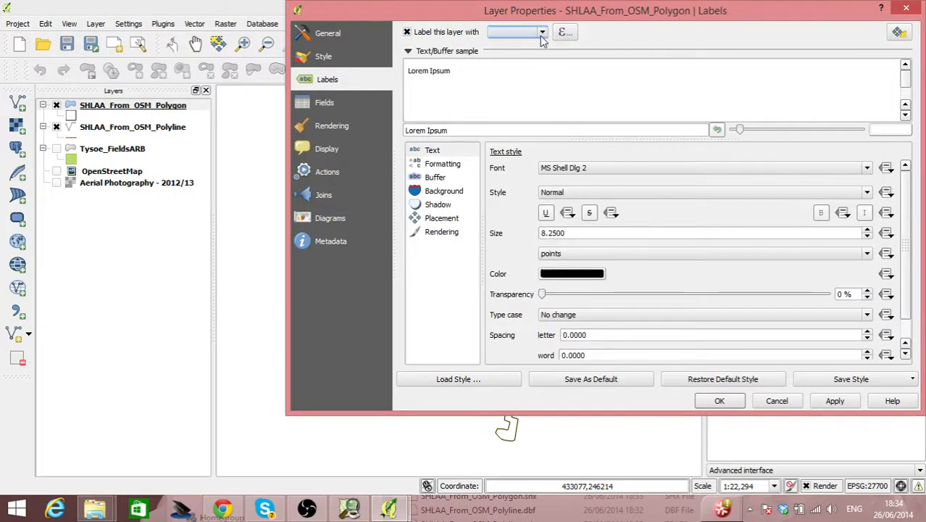
left_click(542, 33)
left_click_drag(545, 63, 545, 67)
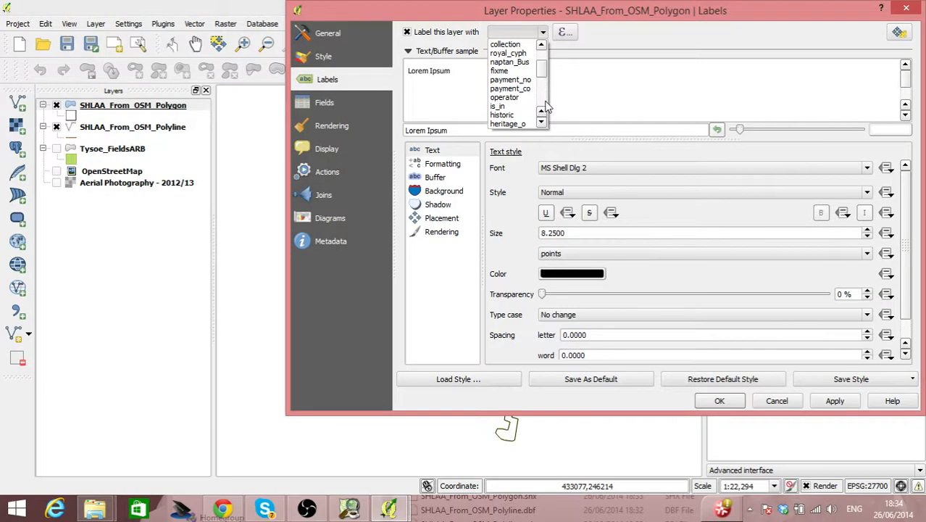
scroll(548, 107, "down", 3)
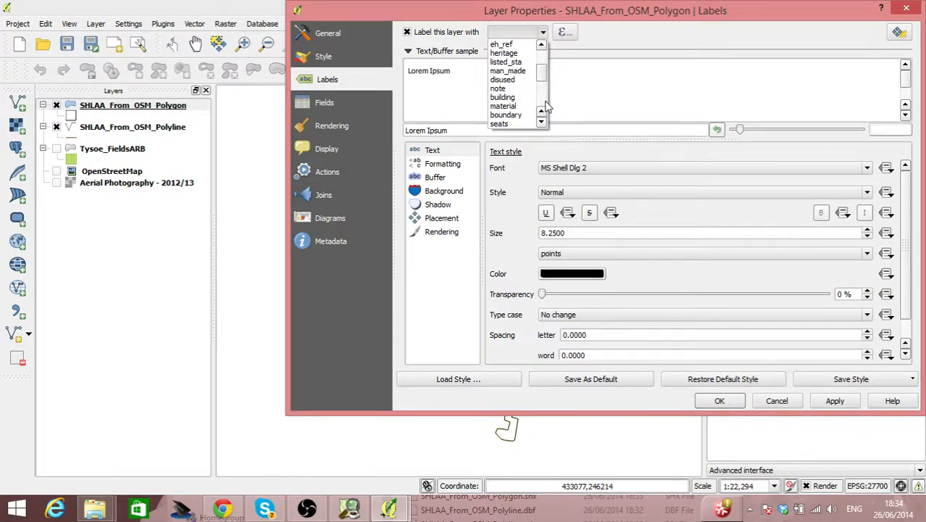
scroll(547, 106, "down", 3)
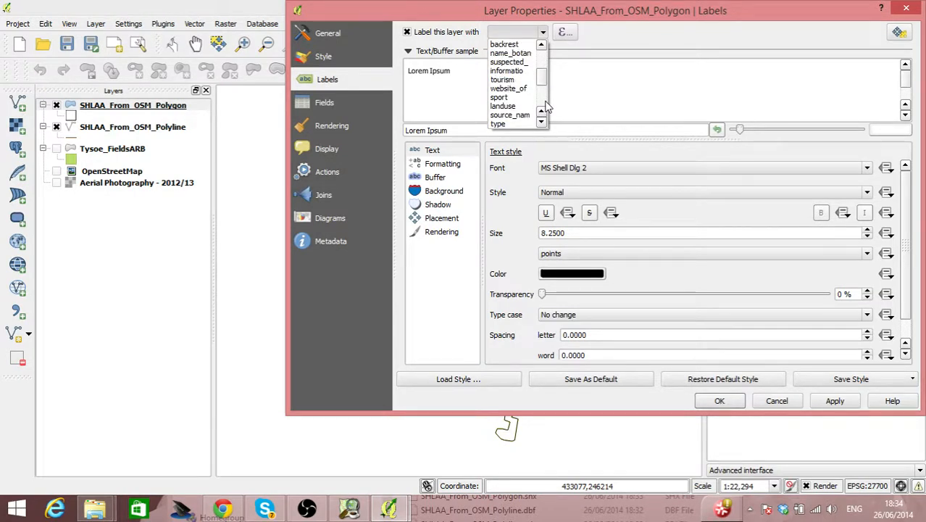
scroll(547, 106, "down", 3)
scroll(548, 107, "down", 3)
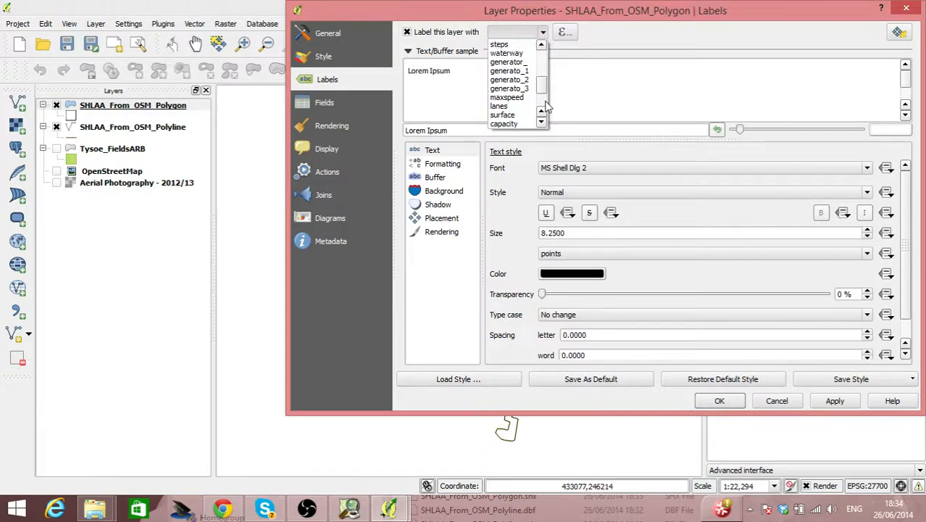
scroll(547, 107, "down", 3)
scroll(547, 107, "down", 3)
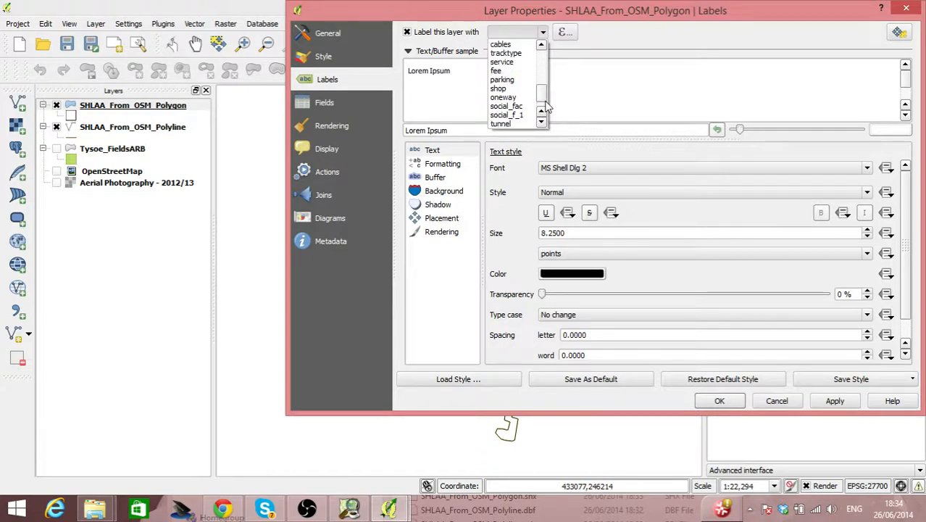
scroll(548, 107, "down", 3)
left_click_drag(543, 101, 544, 54)
Step: Choose the name field as the label for the SHLAA_From_OSM_Polygon features
left_click(518, 34)
left_click(517, 34)
key("n")
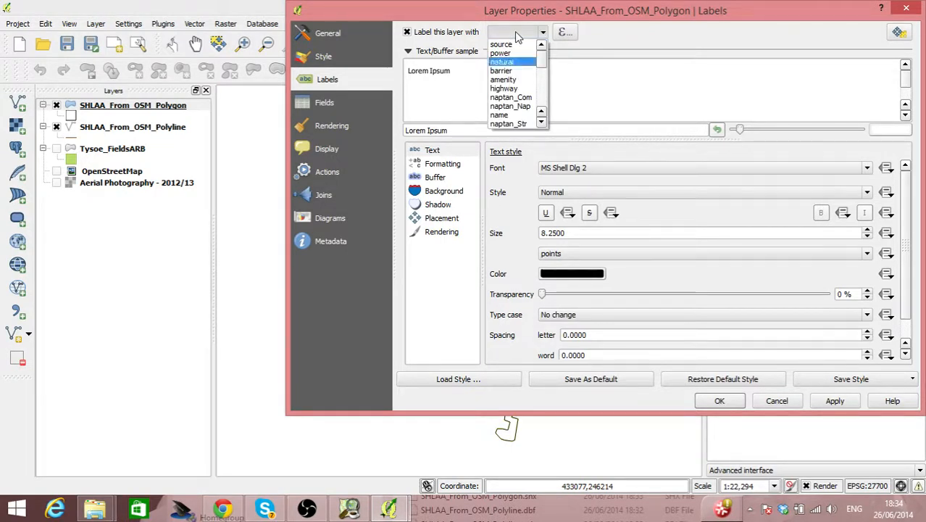
key("m")
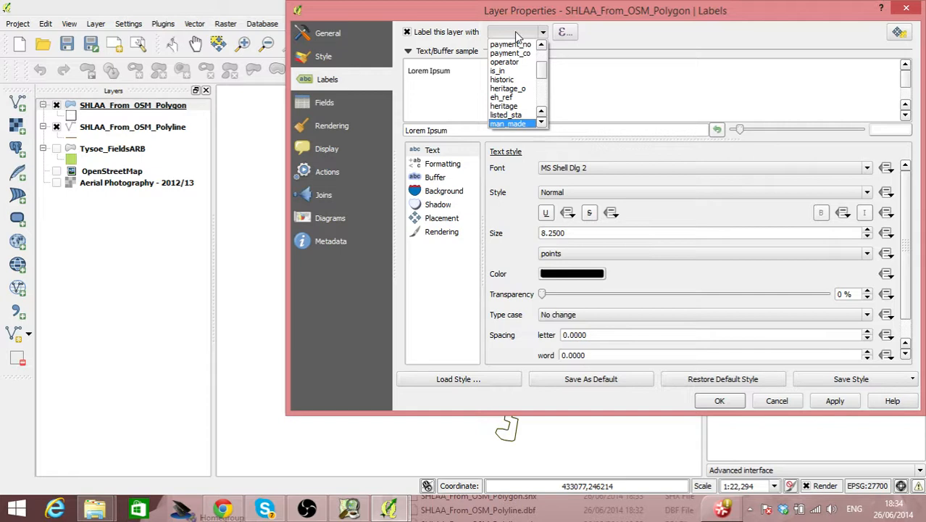
key("e")
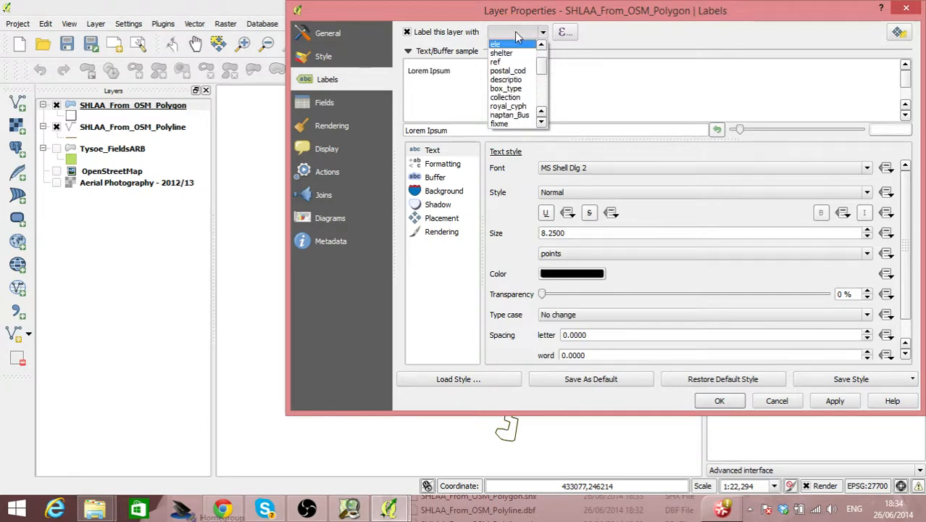
key("n")
key("n")
key("n")
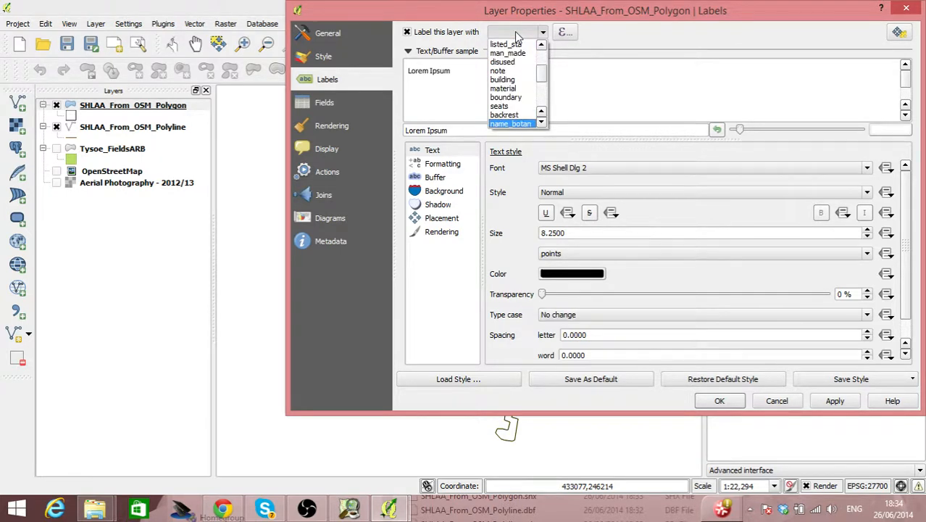
key("n")
key("n")
key("n")
key("n")
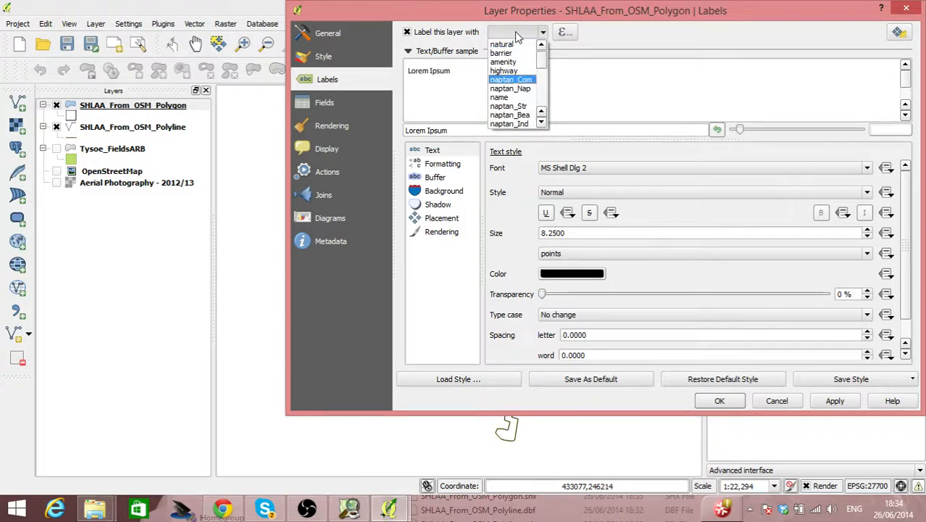
key("n")
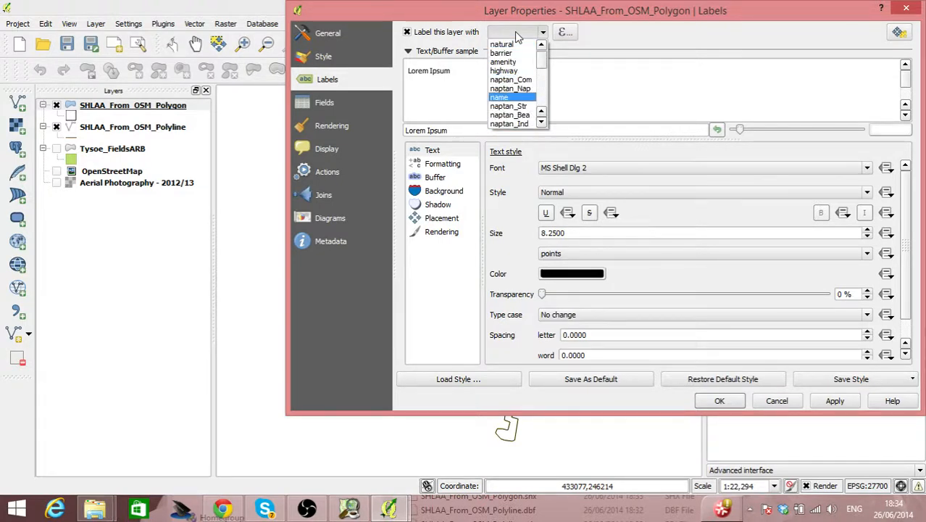
key("Return")
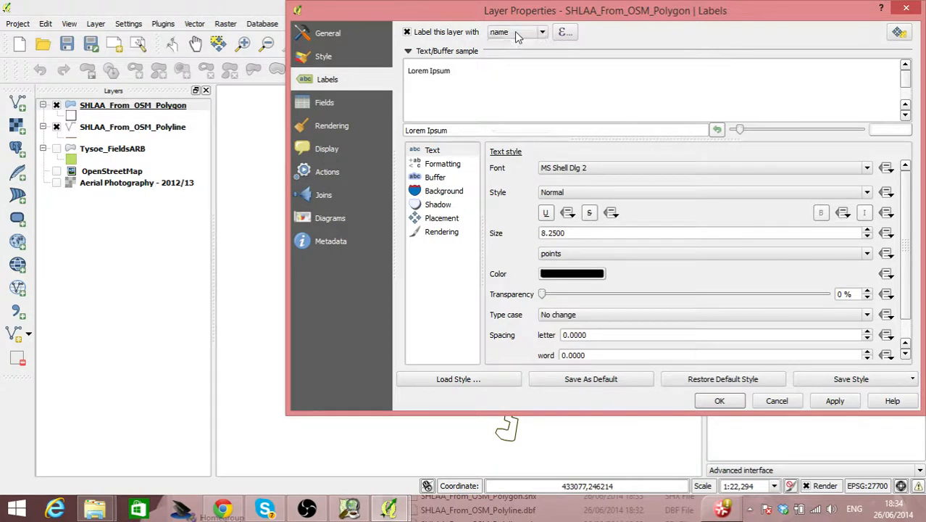
Step: Check the label expression's output preview without changing it, and apply the labels to the polygon layer
left_click(564, 32)
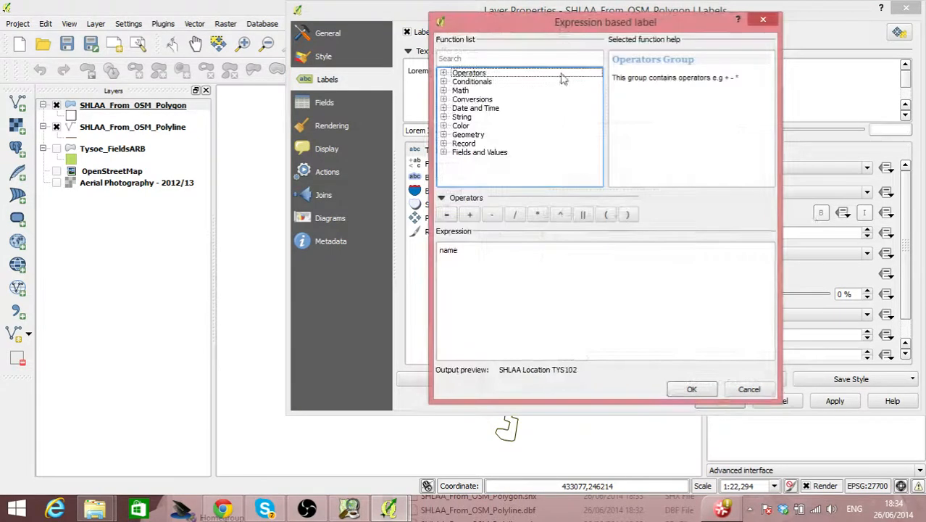
left_click(750, 389)
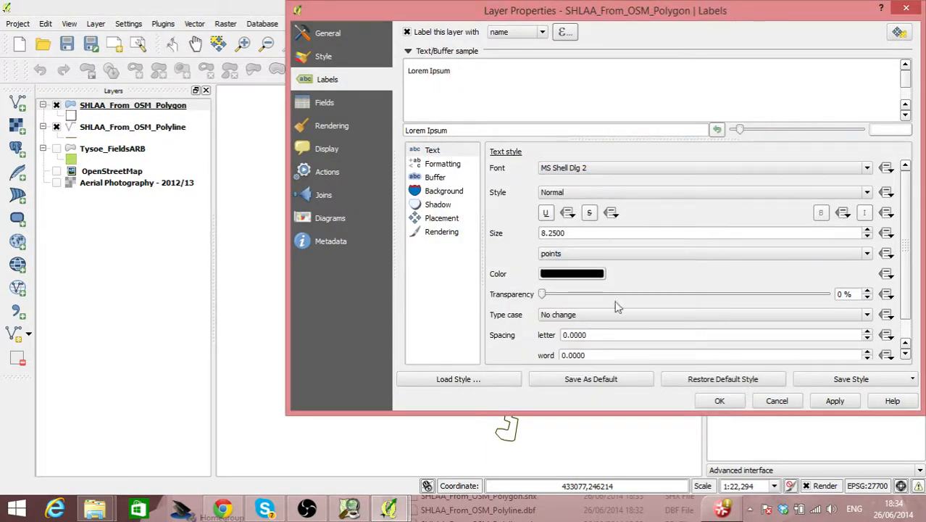
left_click(834, 401)
left_click(725, 401)
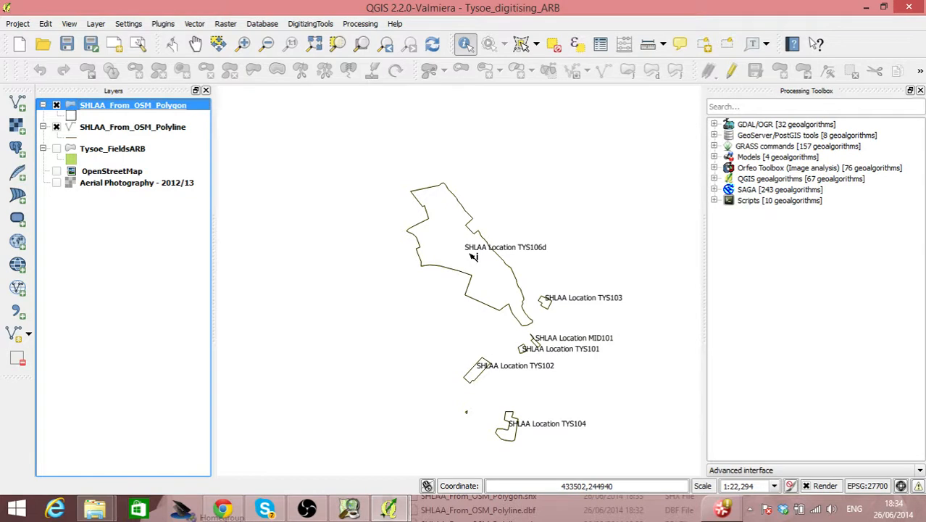
Step: Show the OpenStreetMap layer beneath the labelled polygons to view the SHLAA locations around Tysoe
left_click(58, 172)
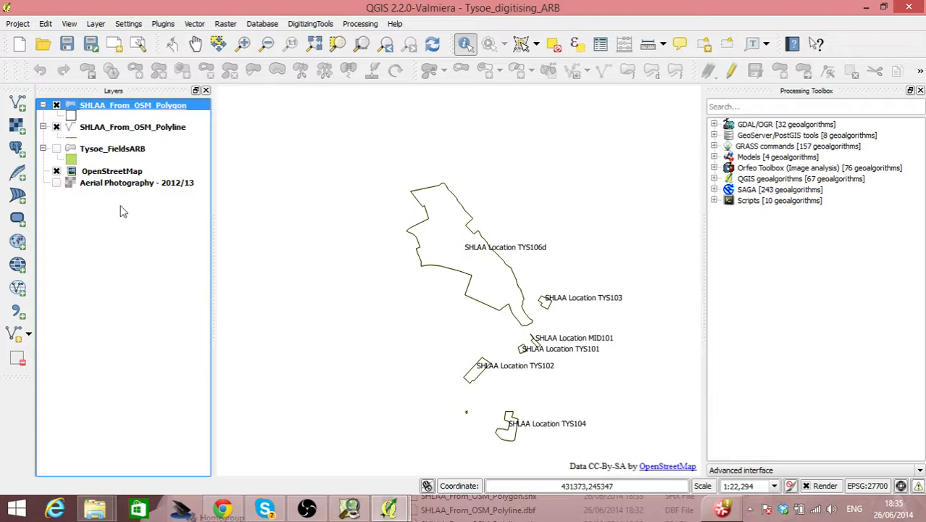
left_click(306, 229)
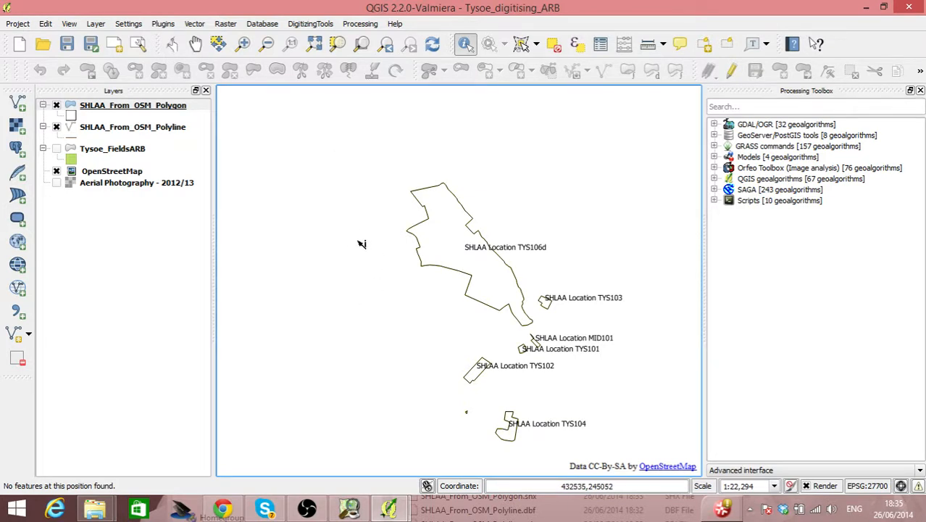
left_click_drag(316, 159, 308, 134)
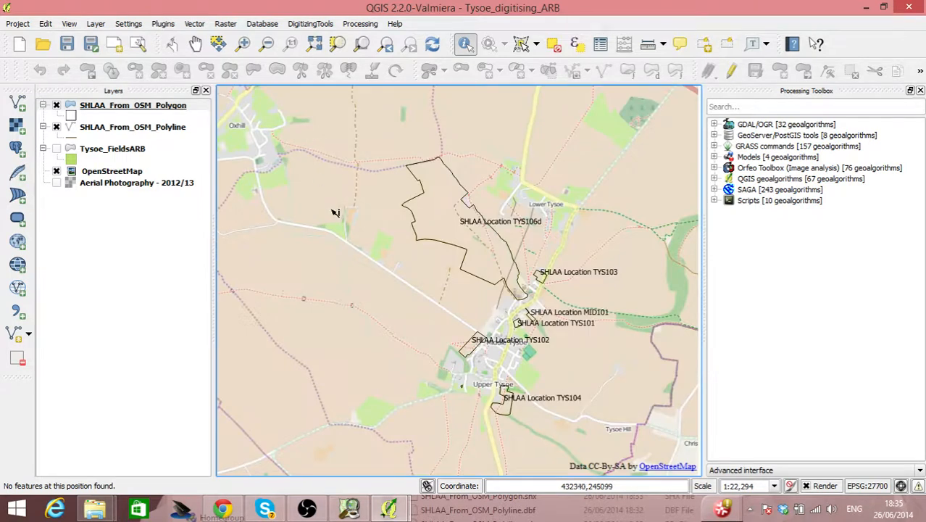
left_click_drag(332, 210, 337, 216)
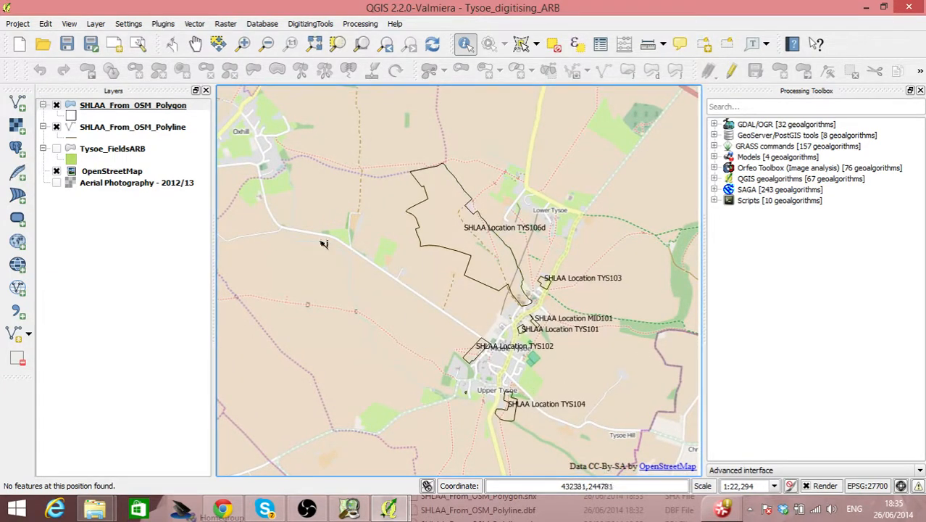
Step: Hide the OpenStreetMap layer and show Aerial Photography - 2012/13 as the background instead
left_click(57, 171)
left_click(57, 184)
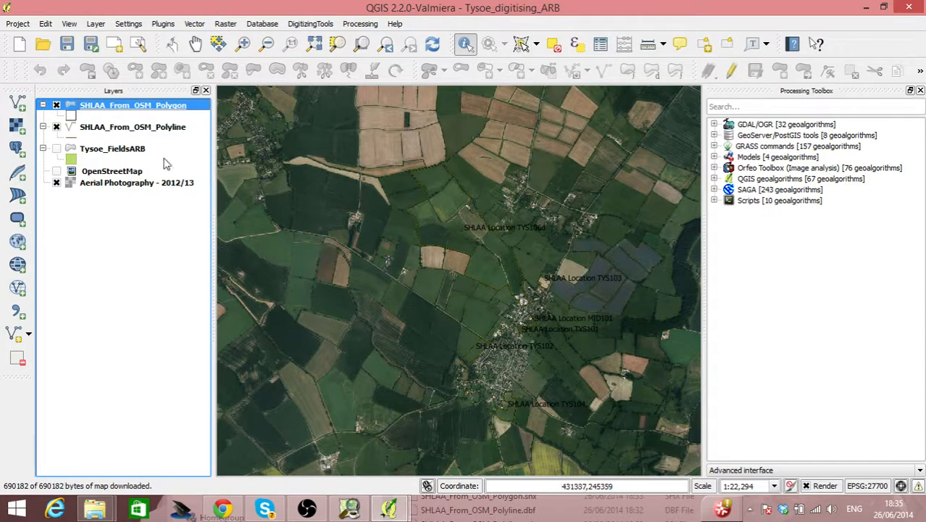
left_click_drag(311, 231, 324, 239)
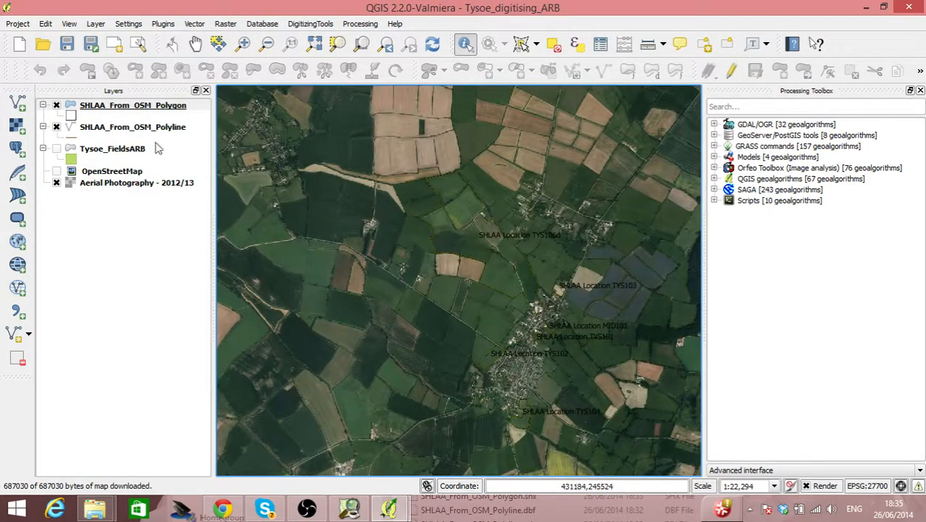
Step: Apply the saved wine fill style to the SHLAA_From_OSM_Polygon layer
left_click(94, 111)
double_click(94, 112)
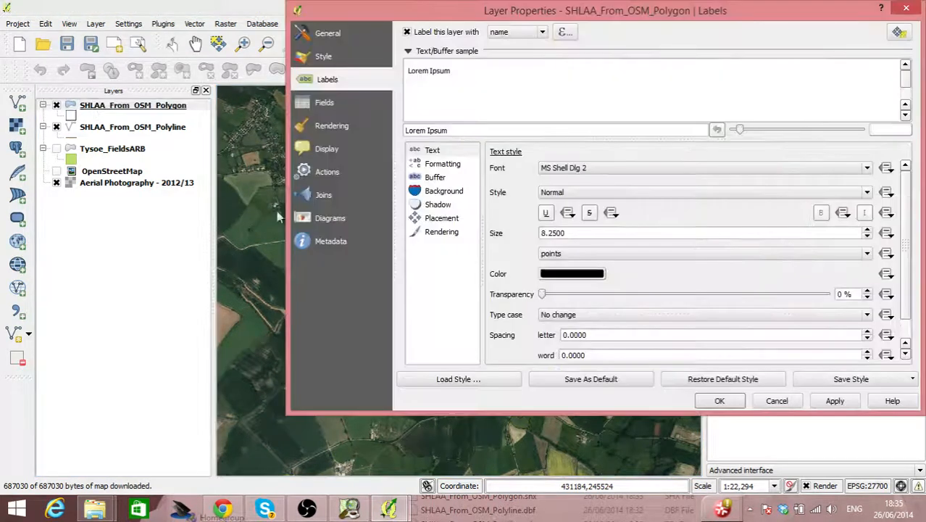
left_click(332, 60)
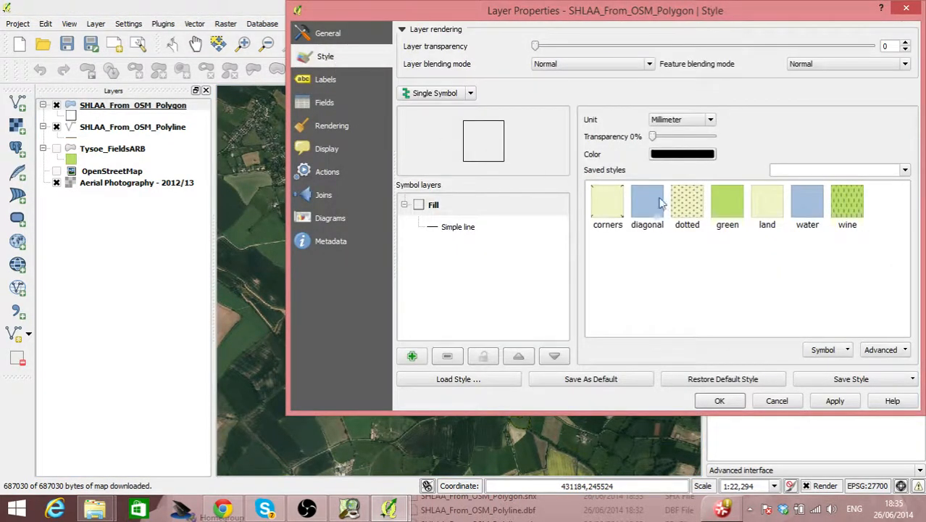
left_click(835, 204)
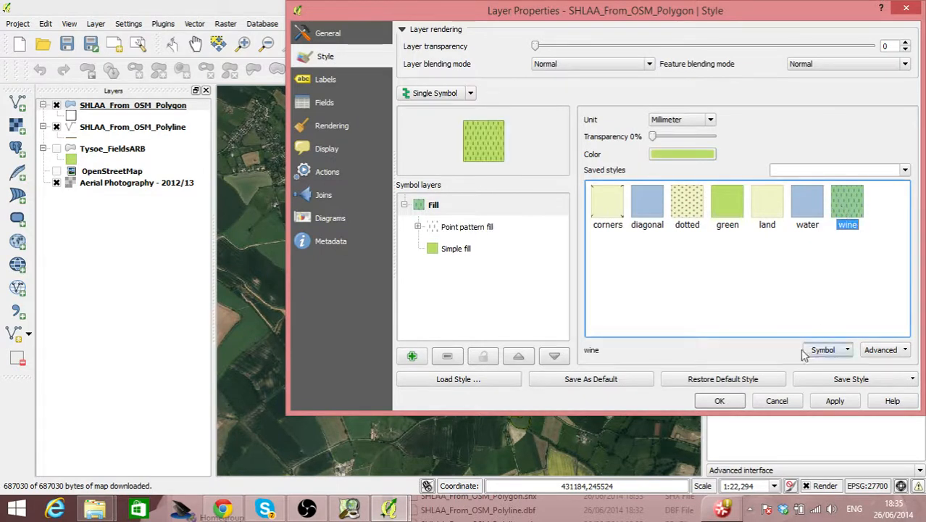
left_click(720, 401)
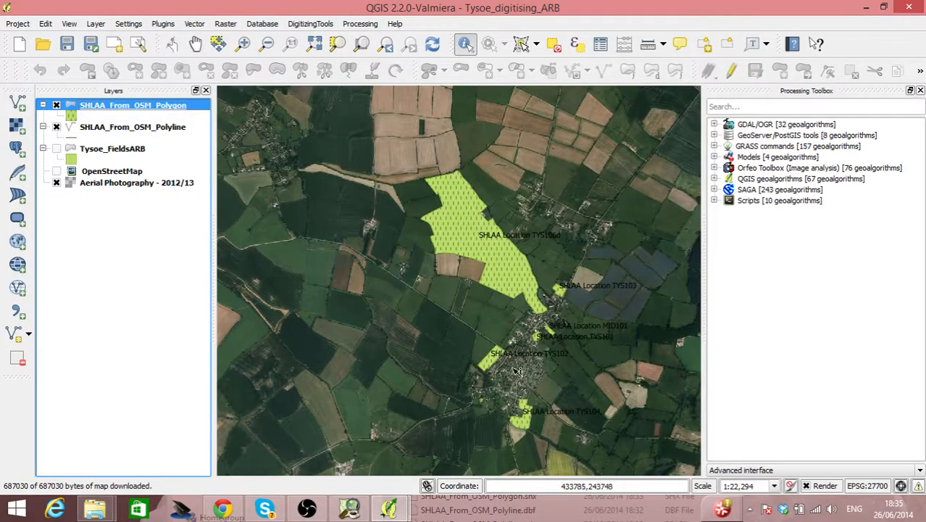
Step: Set the SHLAA_From_OSM_Polygon layer's transparency to 51 so the background shows through
double_click(143, 109)
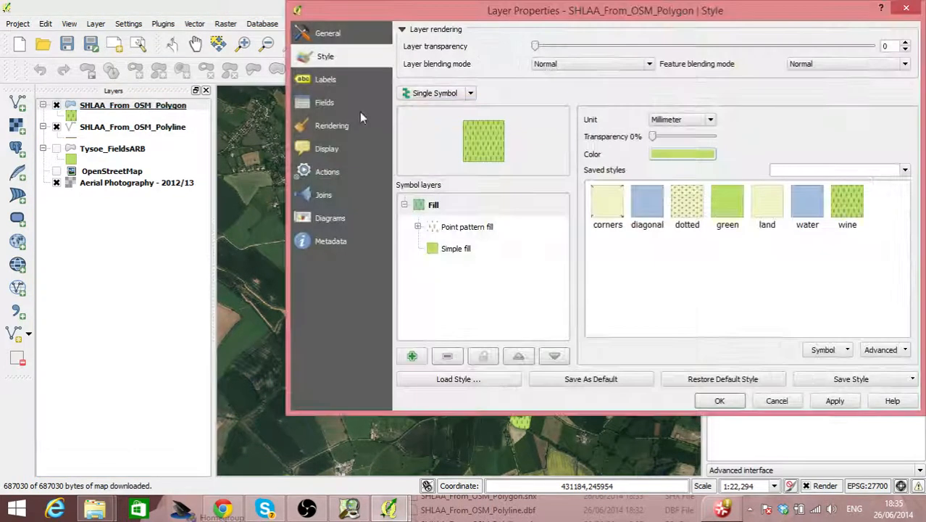
left_click_drag(535, 45, 708, 50)
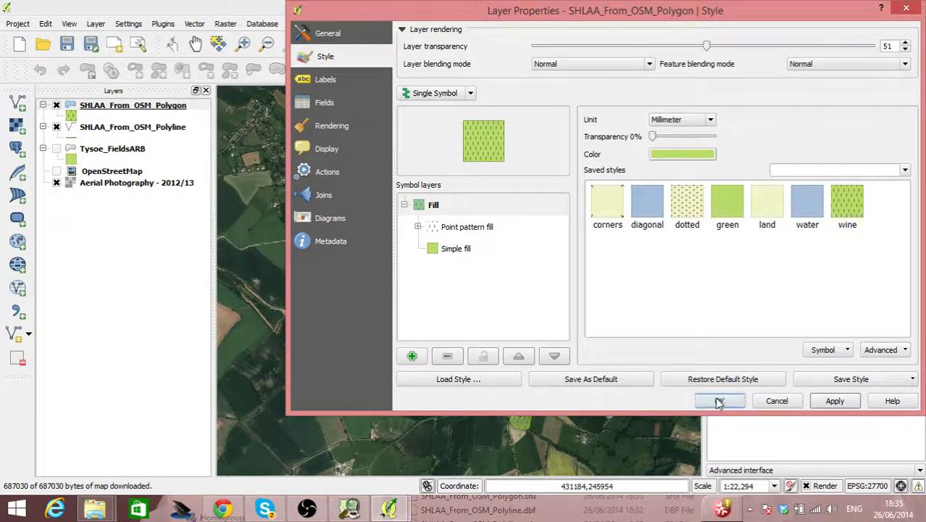
left_click(719, 403)
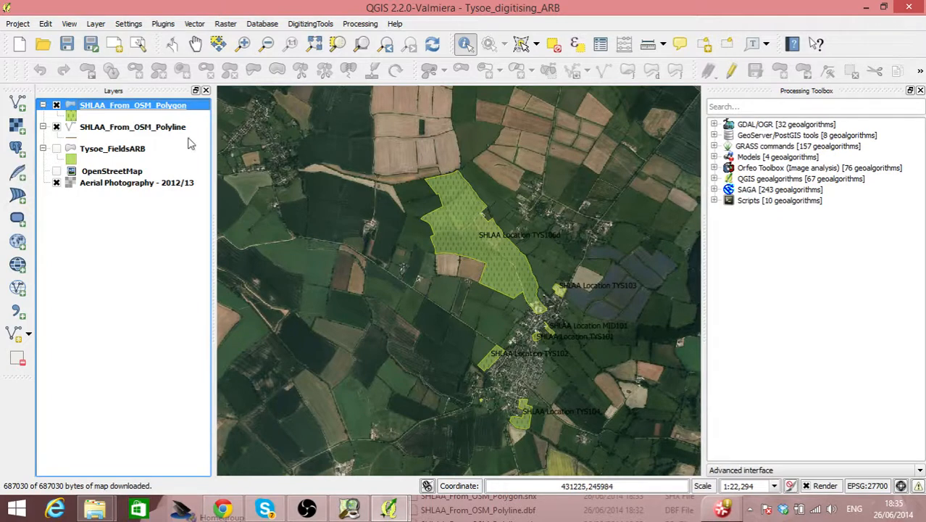
Step: Show the Tysoe_FieldsARB layer beneath the SHLAA polygons and focus on SHLAA Location TYS106d
left_click(56, 149)
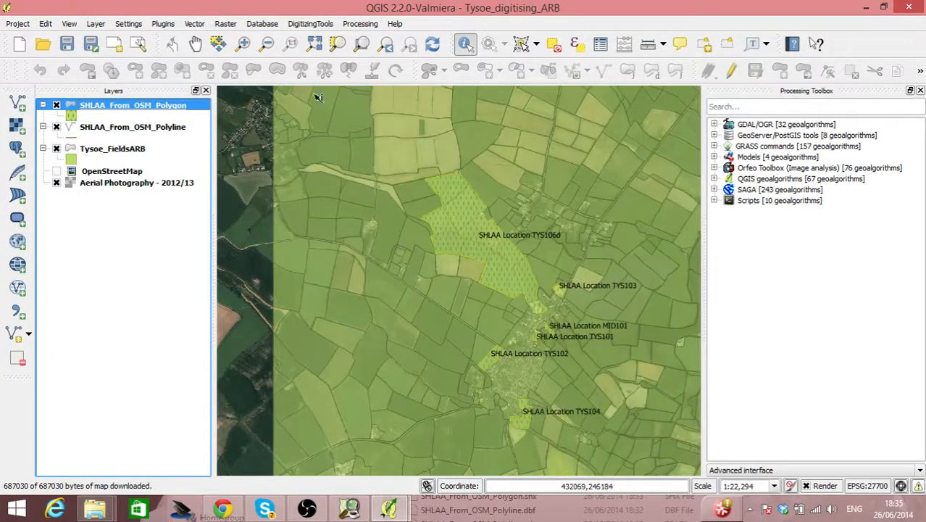
left_click(243, 44)
left_click_drag(410, 194, 558, 303)
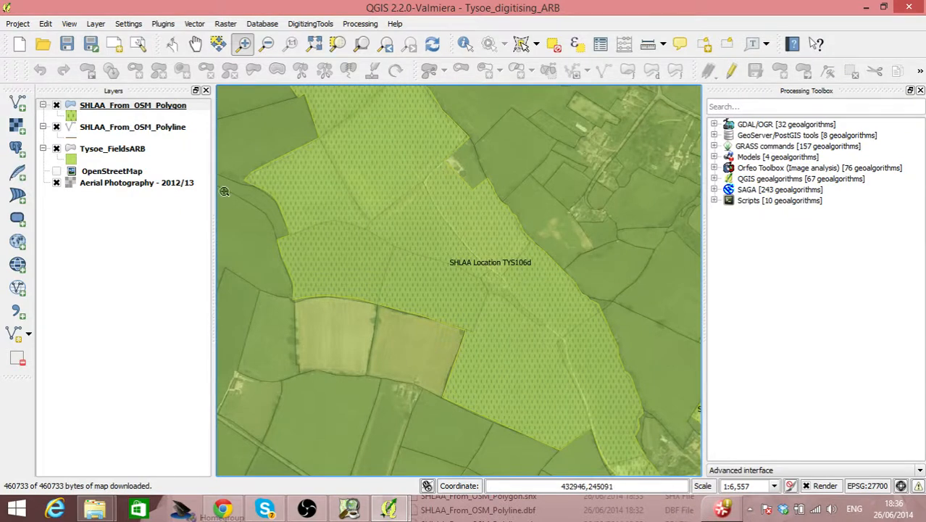
Step: Hide the SHLAA_From_OSM_Polygon and SHLAA_From_OSM_Polyline layers to leave only the fields over the aerial photography
left_click(56, 105)
left_click(56, 106)
left_click(56, 106)
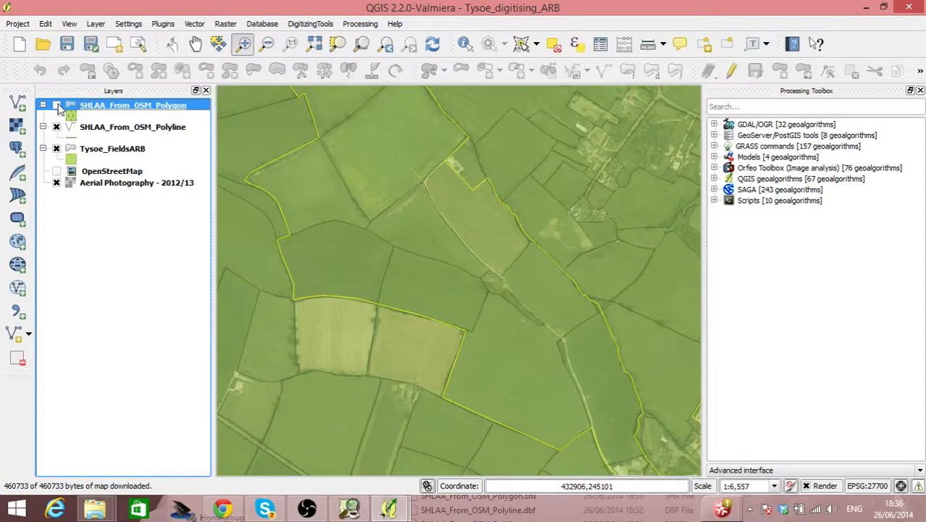
left_click(55, 128)
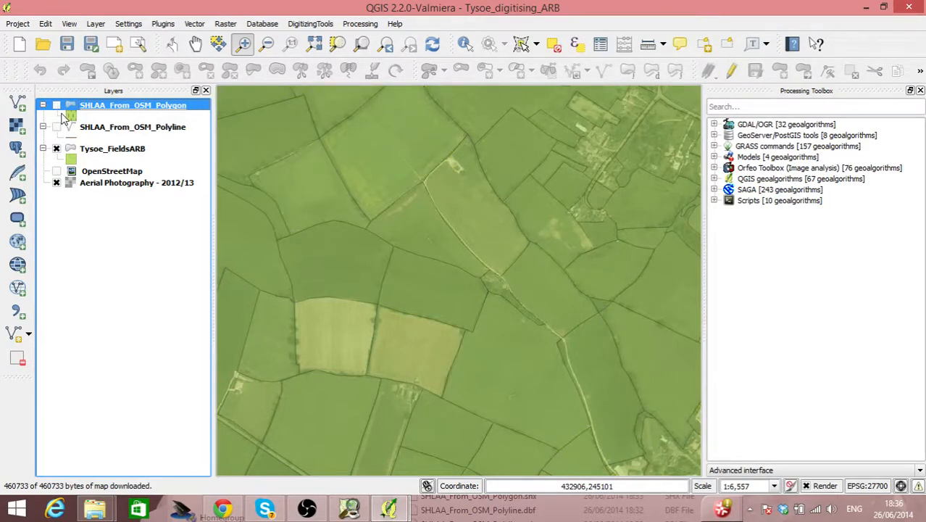
Step: Switch the SHLAA_From_OSM_Polygon layer on and off to compare TYS106d with the underlying field boundaries, leaving it shown
left_click(57, 106)
left_click(56, 106)
left_click(57, 106)
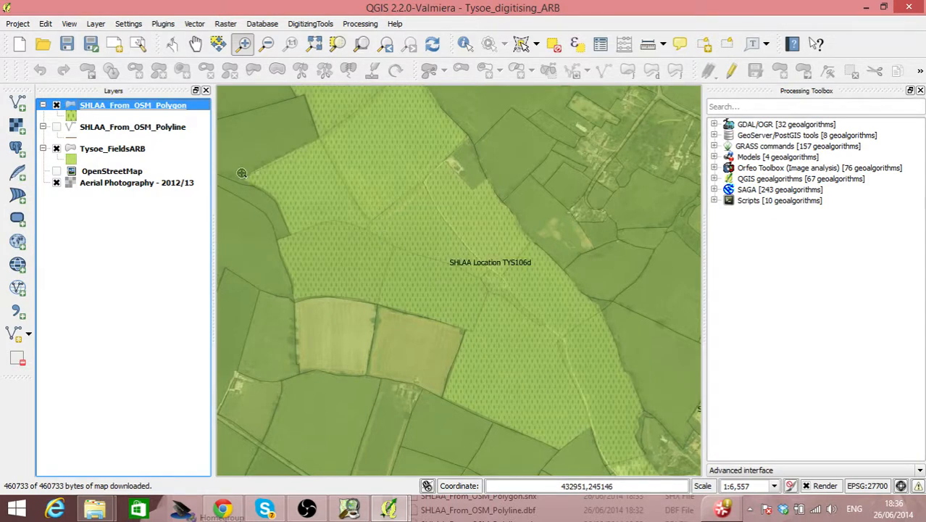
left_click(57, 106)
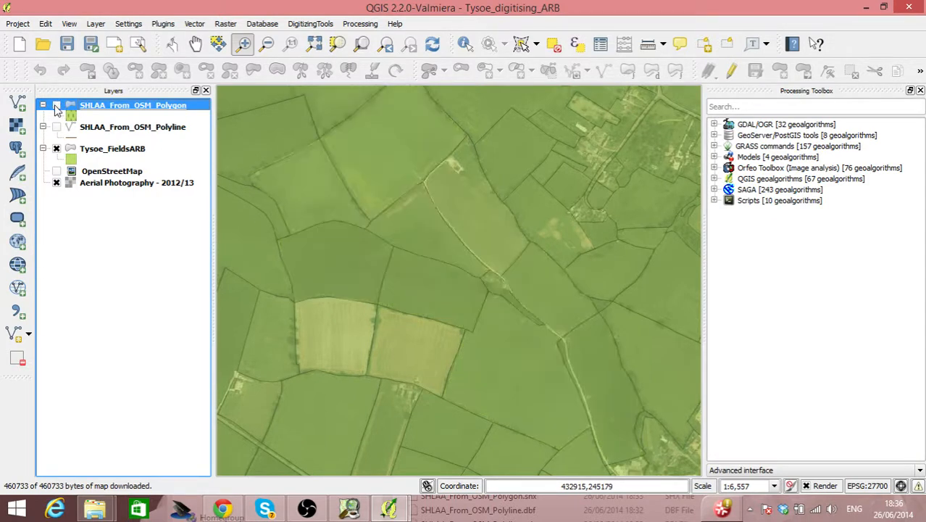
left_click(57, 106)
left_click(56, 106)
left_click(56, 106)
left_click(57, 106)
left_click(57, 106)
left_click(57, 106)
left_click(56, 106)
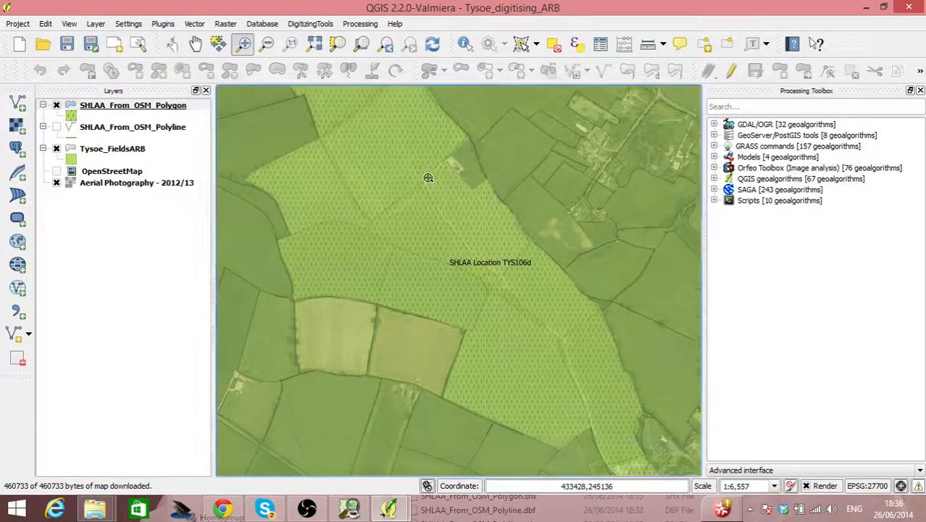
Step: Compare the SHLAA polygons around the village with the field boundaries by briefly hiding the SHLAA_From_OSM_Polygon layer
left_click_drag(428, 177, 575, 400)
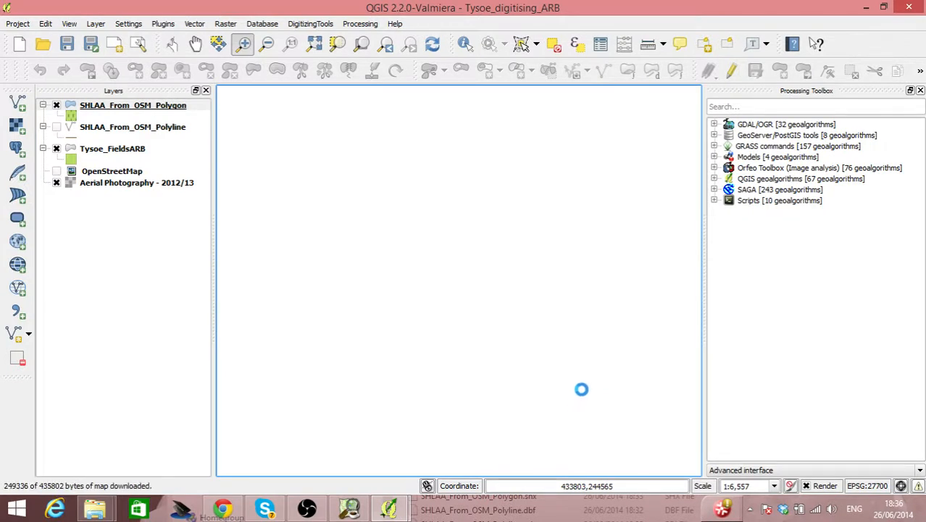
left_click_drag(591, 396, 472, 288)
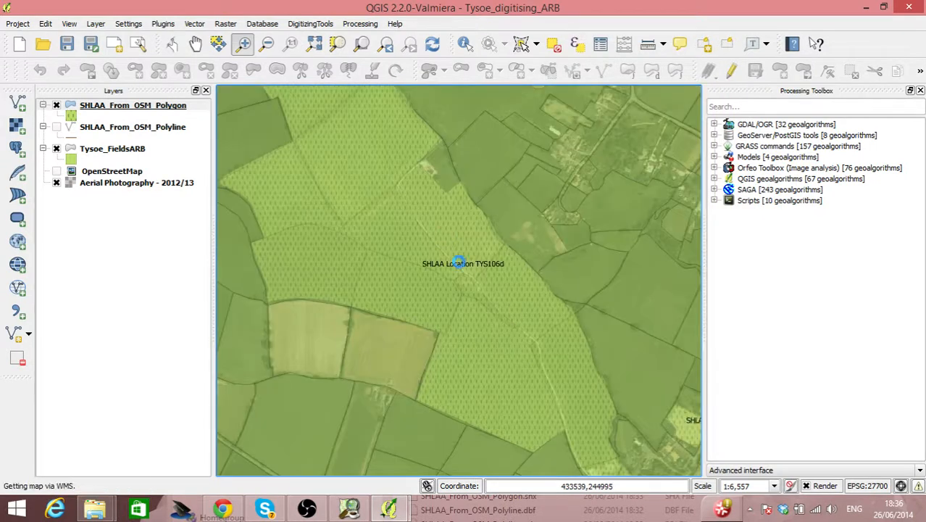
left_click_drag(562, 417, 503, 323)
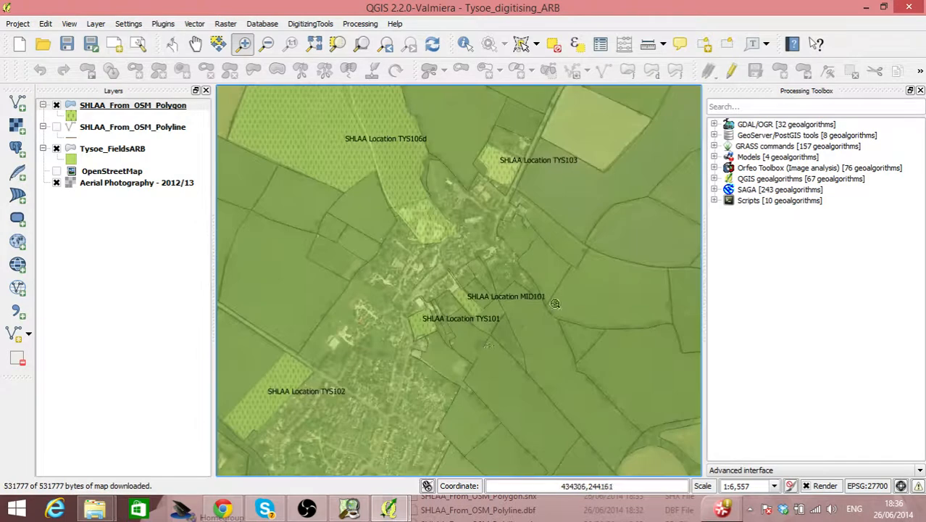
left_click_drag(473, 394, 589, 311)
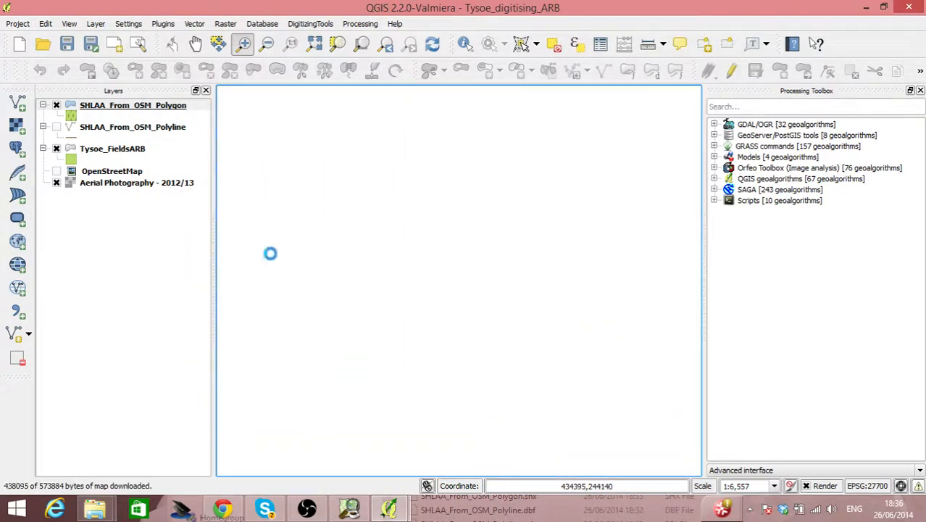
left_click(57, 106)
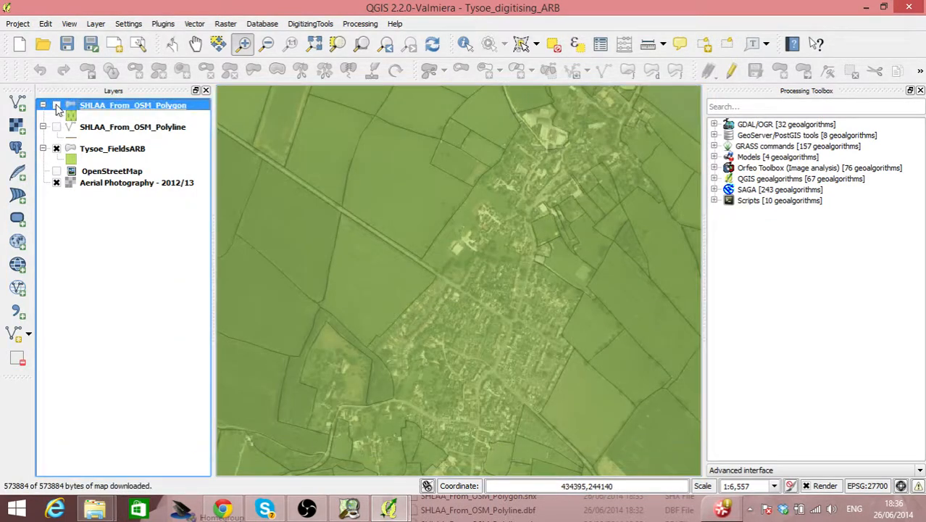
left_click(56, 106)
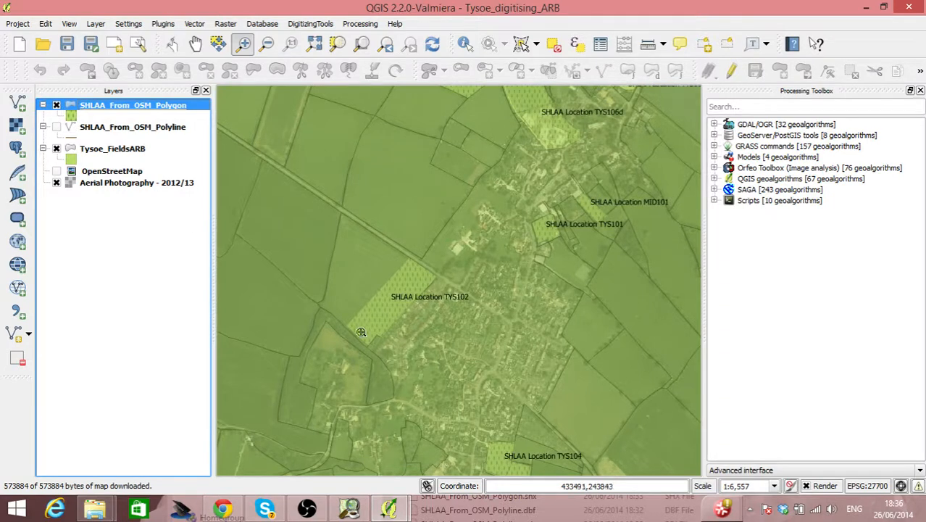